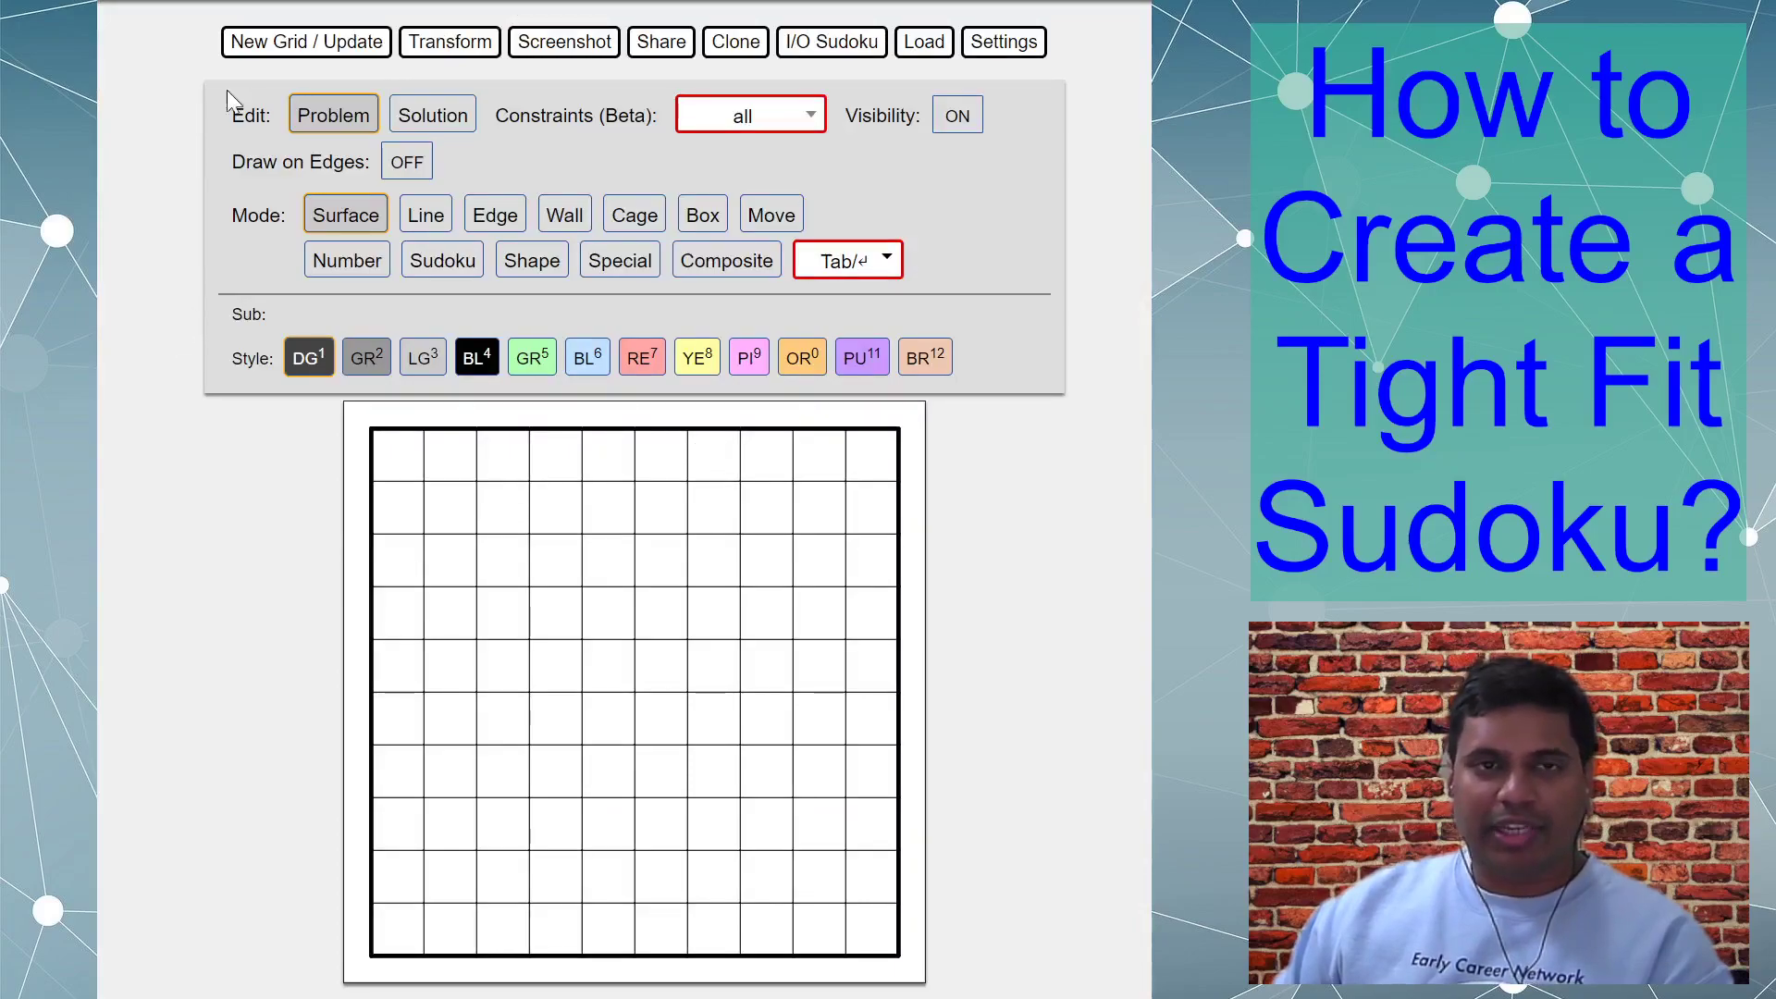
Step: Create a new Sudoku board with the 6x6 size option, confirming the reset of the current board
left_click(293, 46)
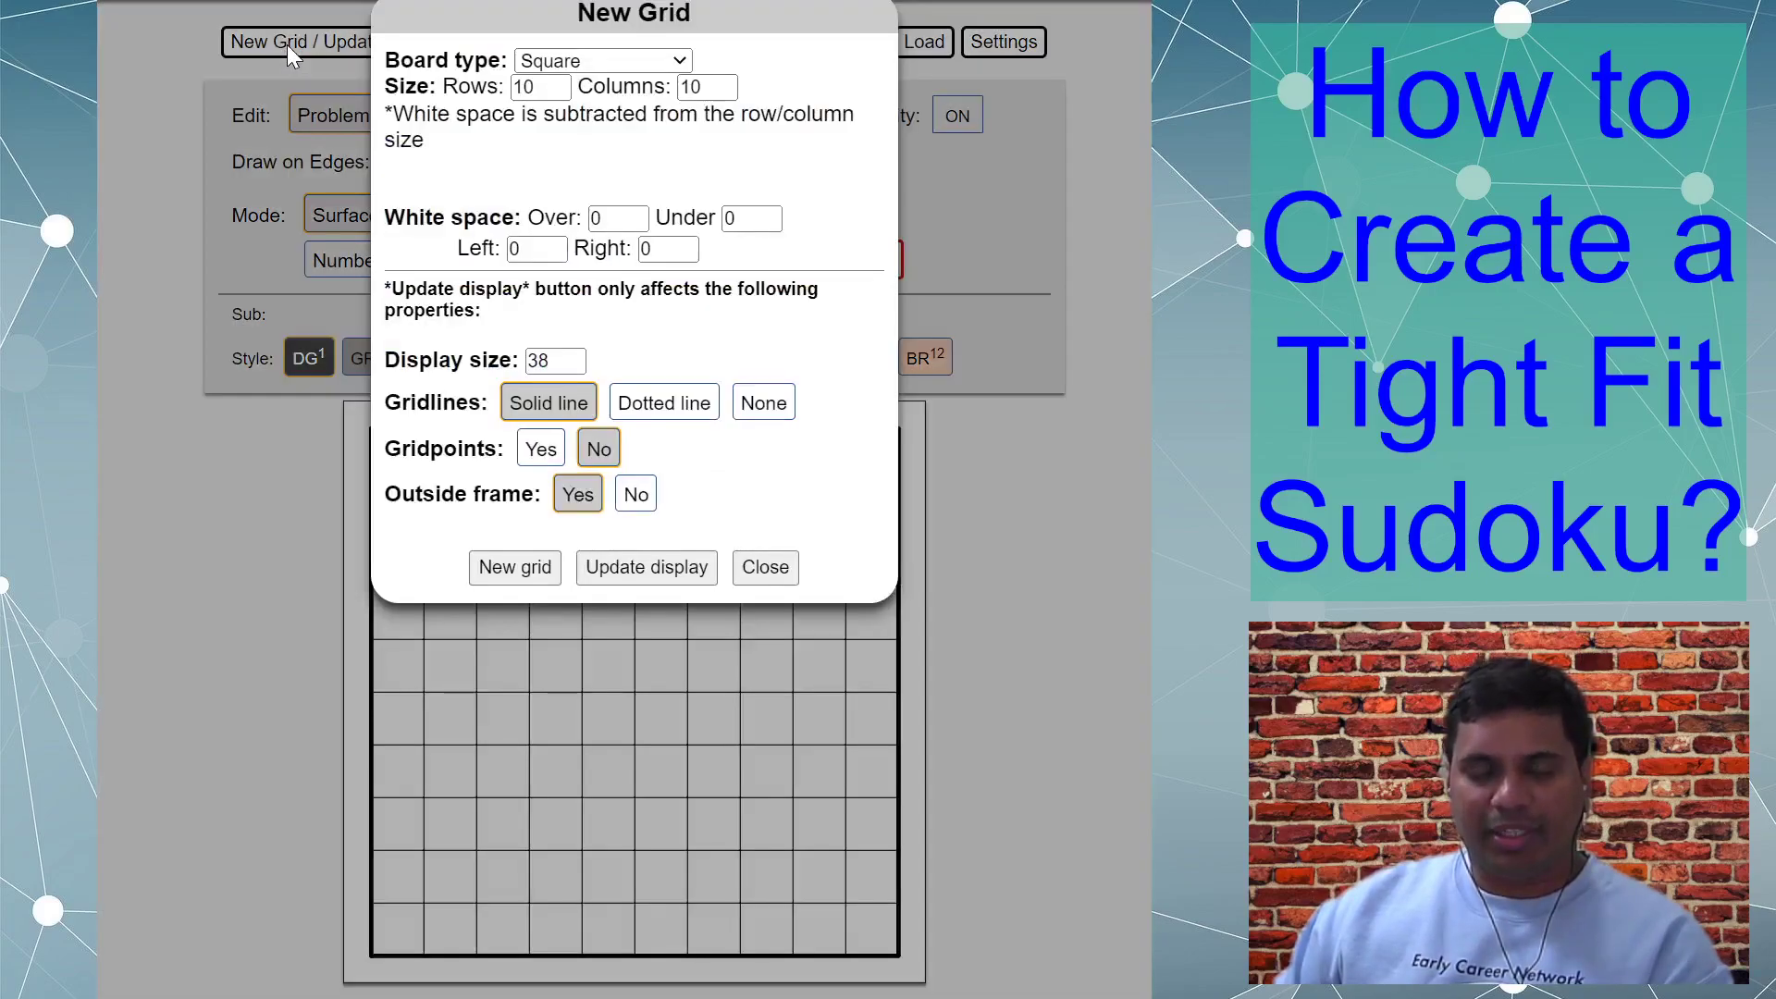
left_click(584, 58)
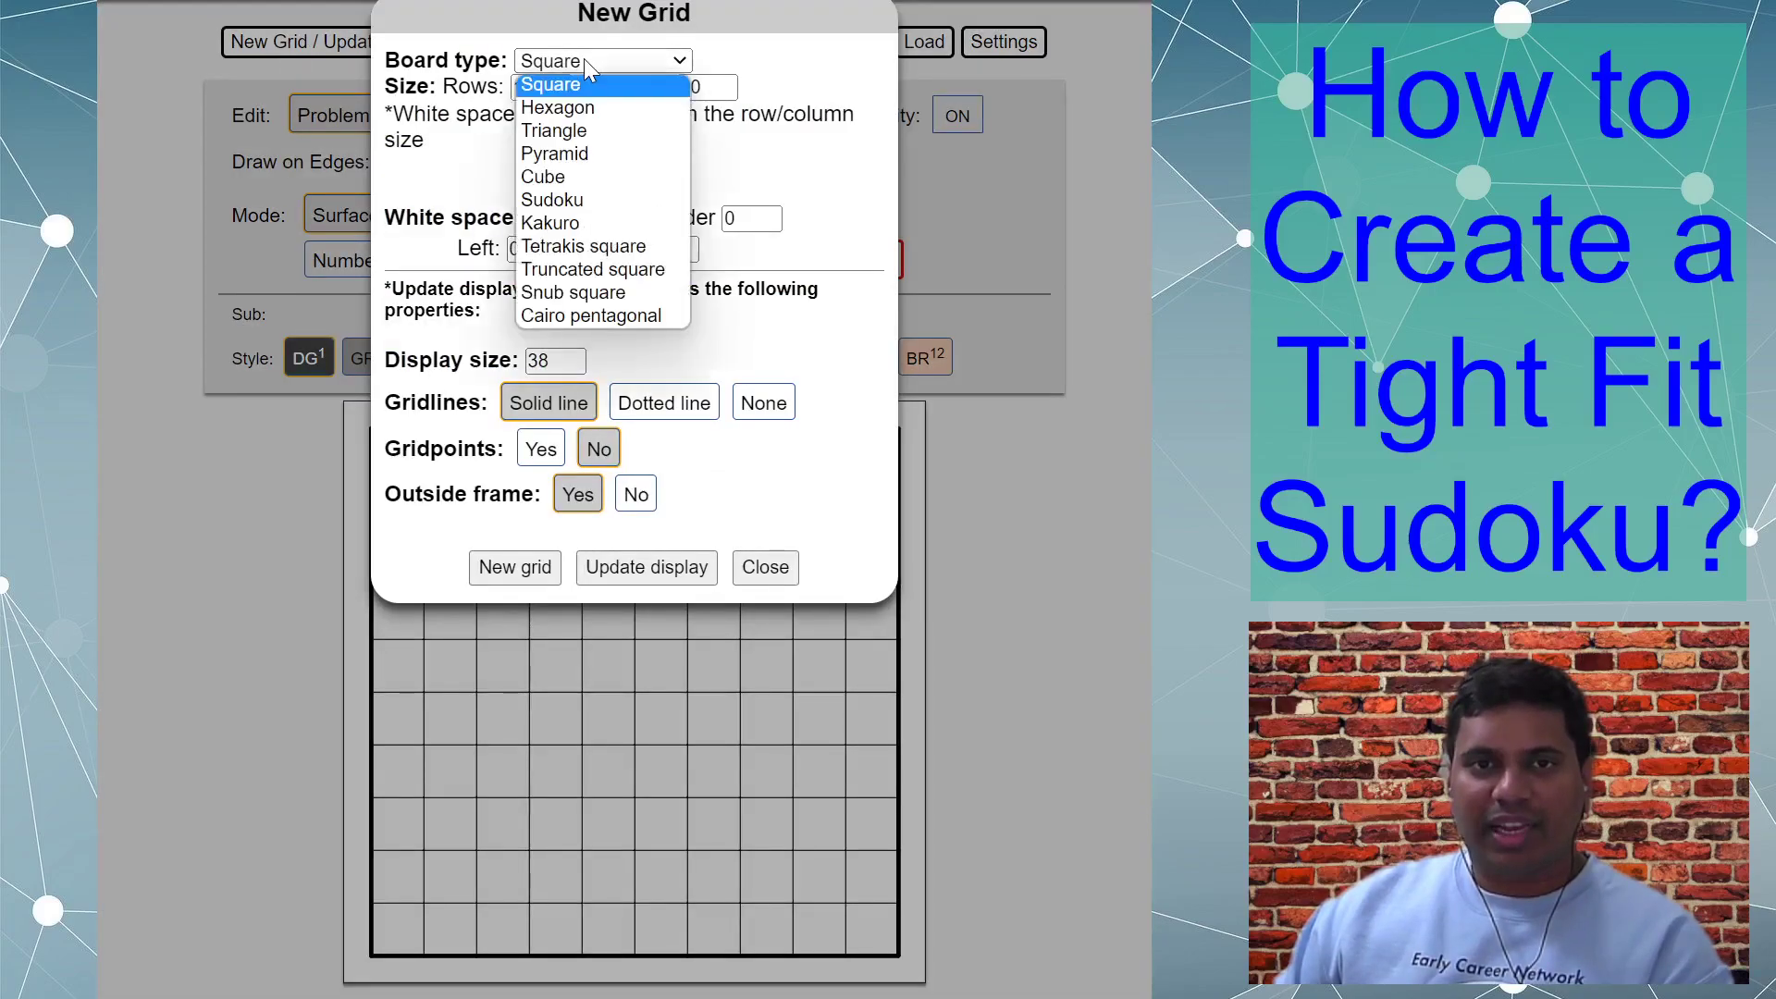
left_click(568, 201)
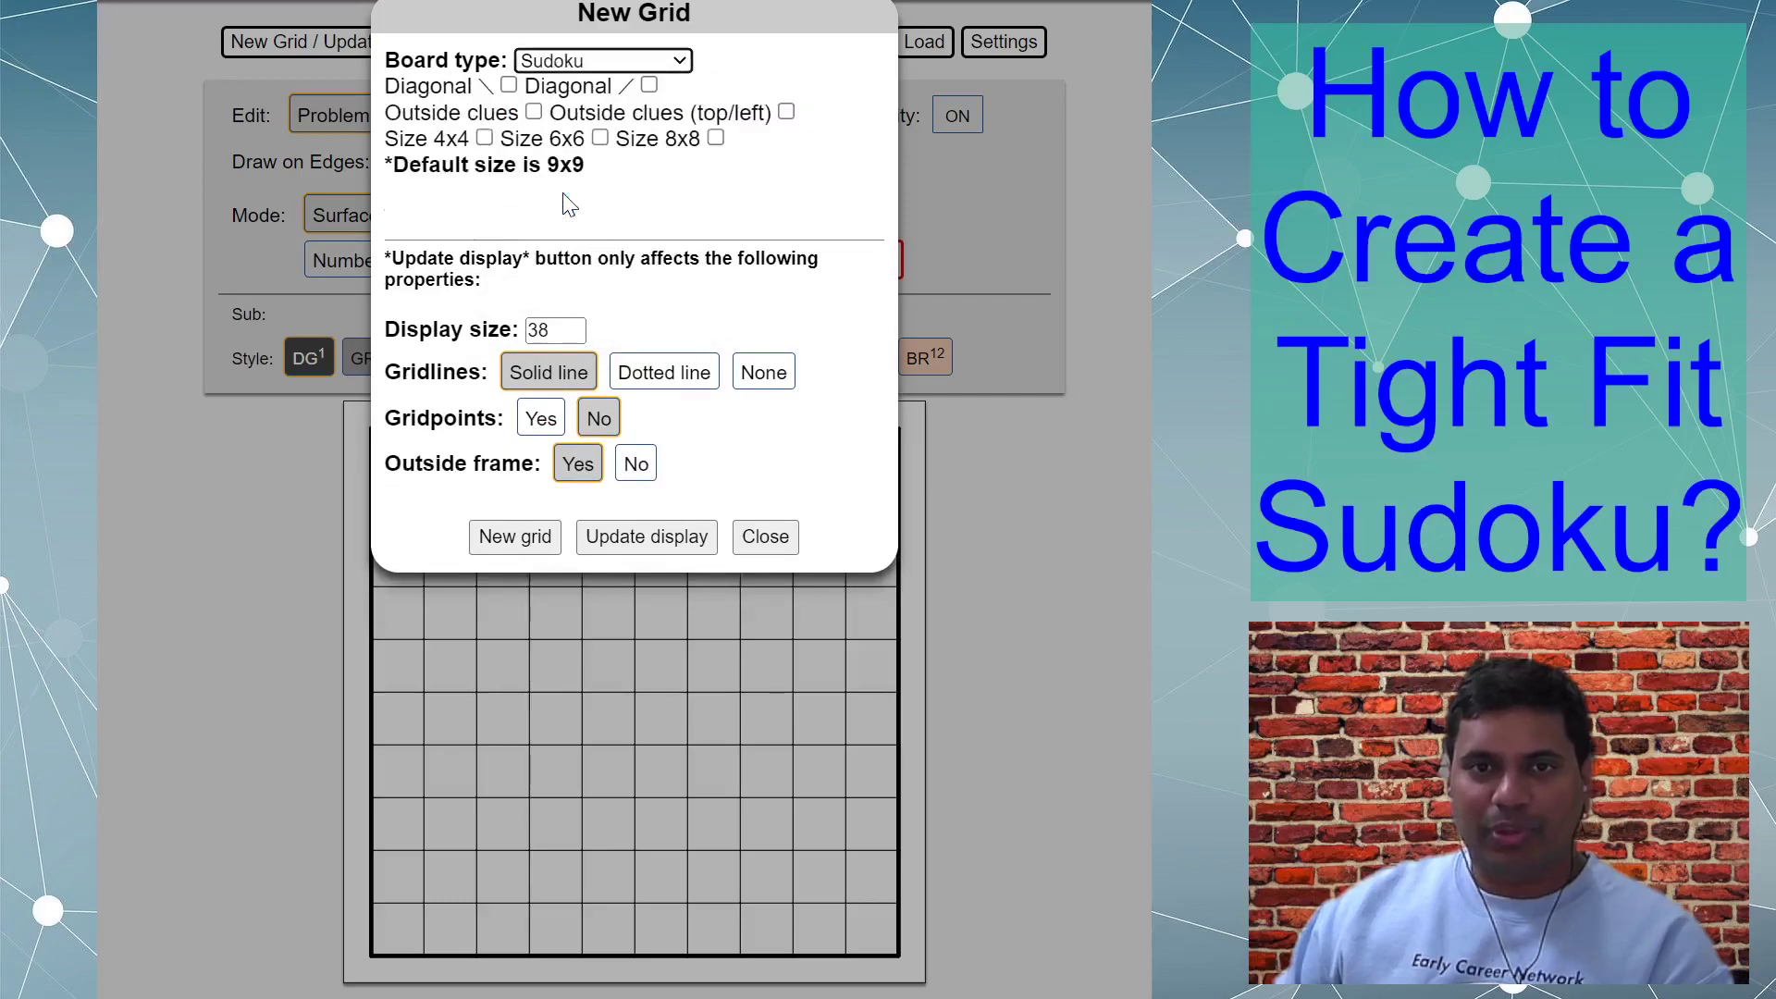
left_click(601, 140)
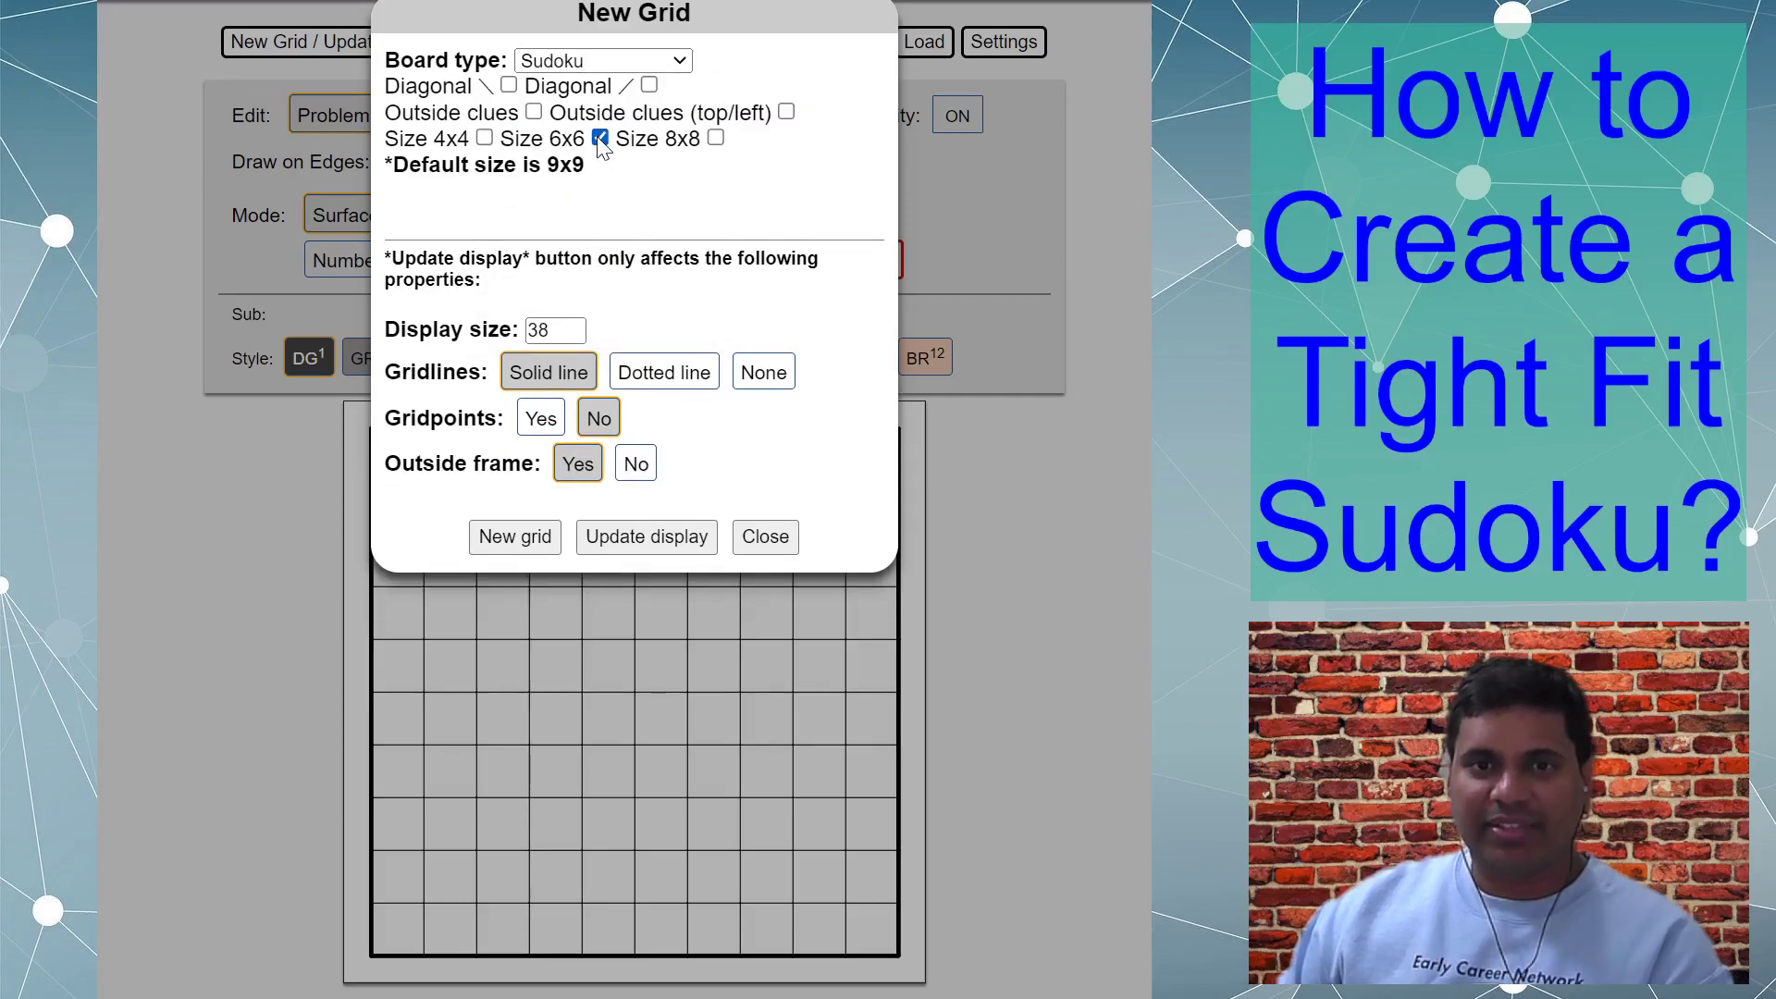
left_click(515, 537)
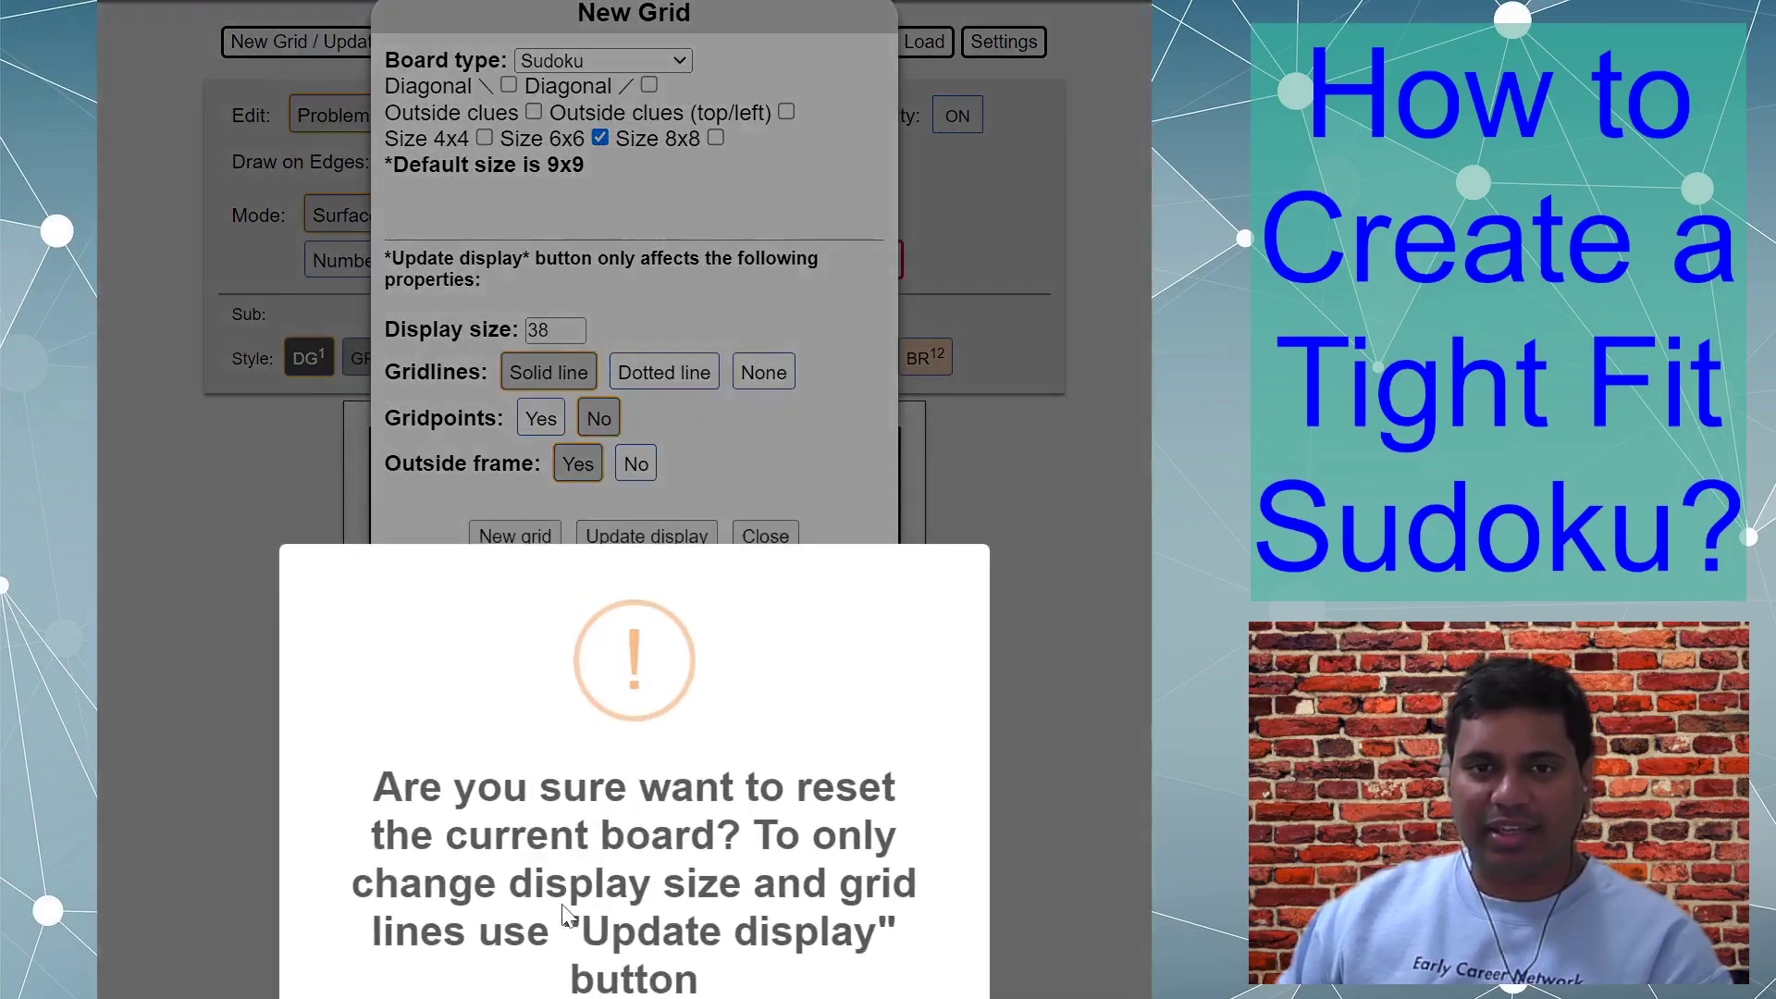
key("Return")
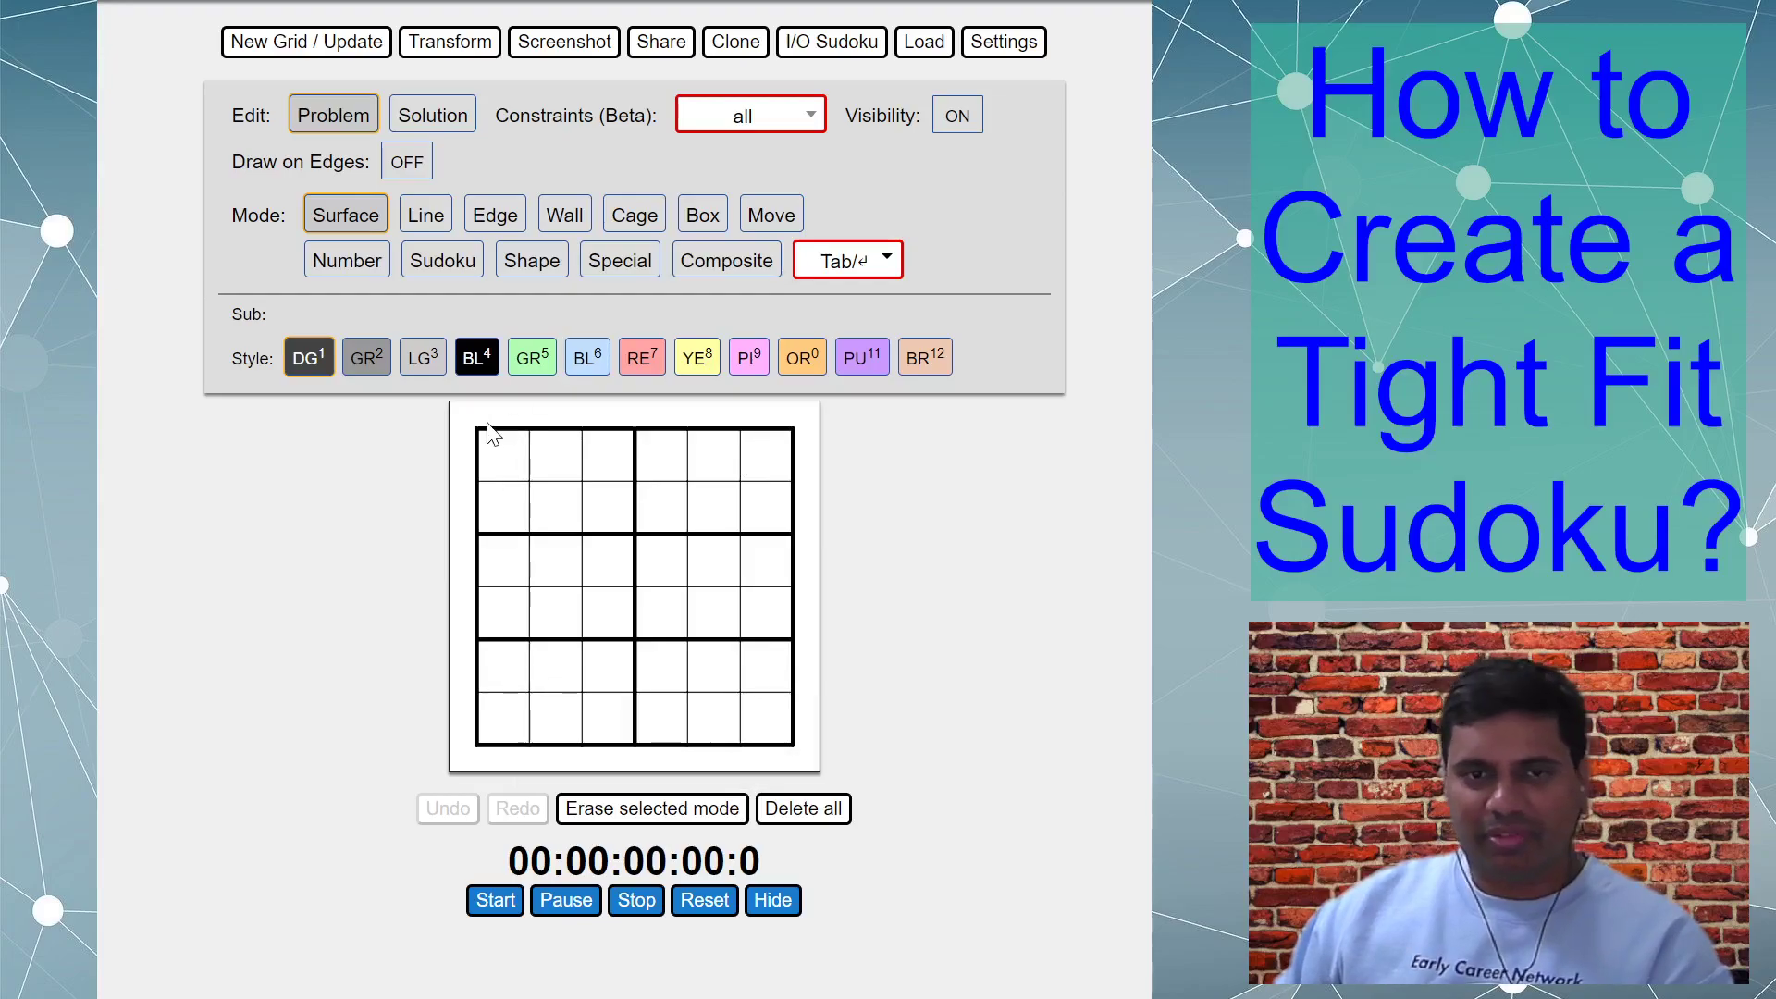
Step: Set the grid's display size to 60 and update the display
left_click(342, 41)
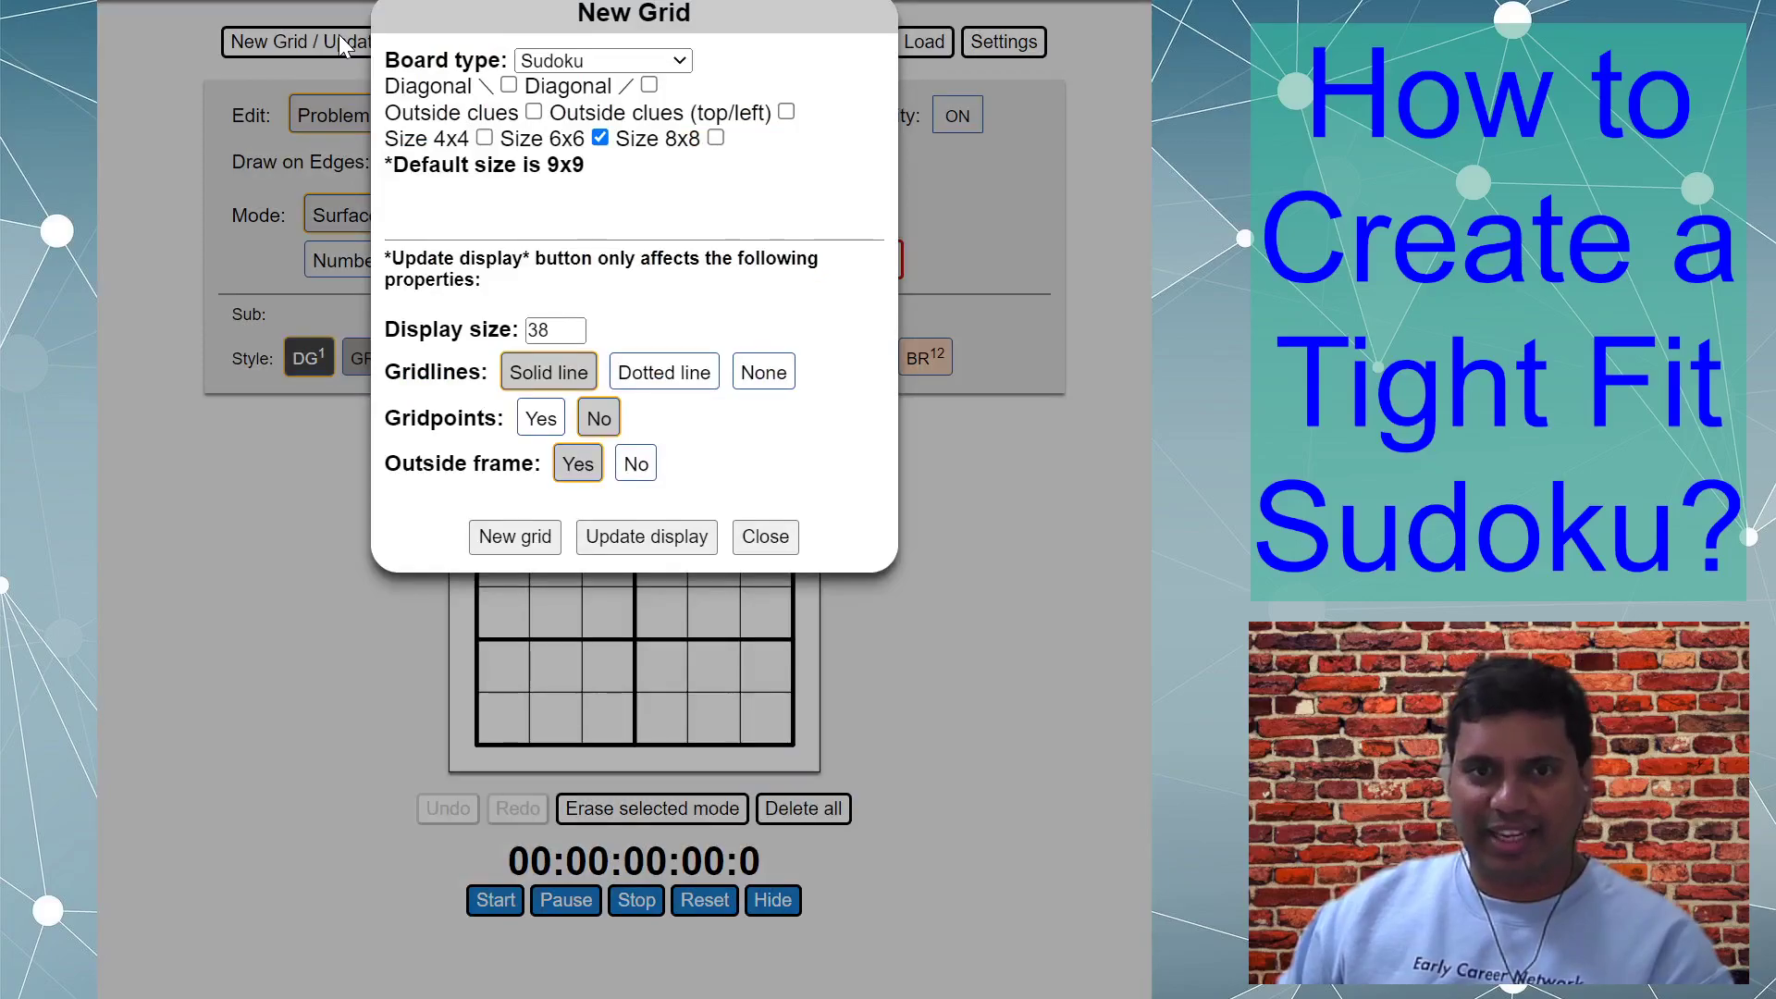
double_click(540, 330)
type("60")
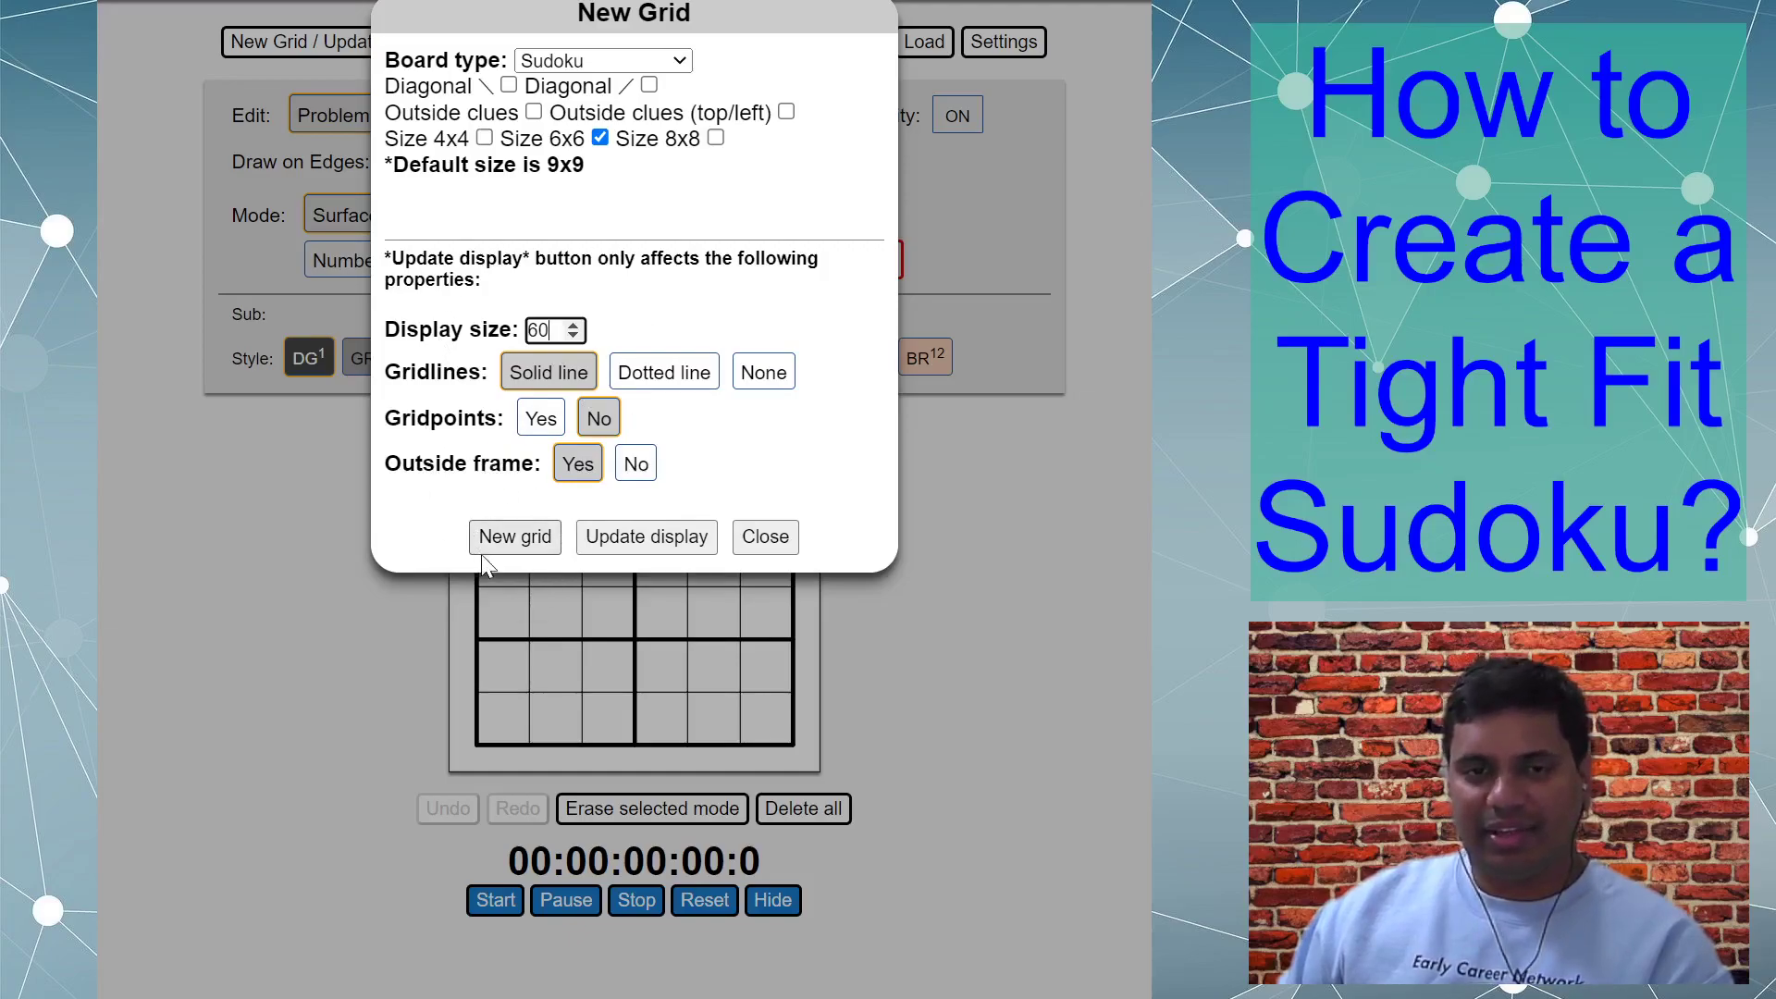
left_click(662, 536)
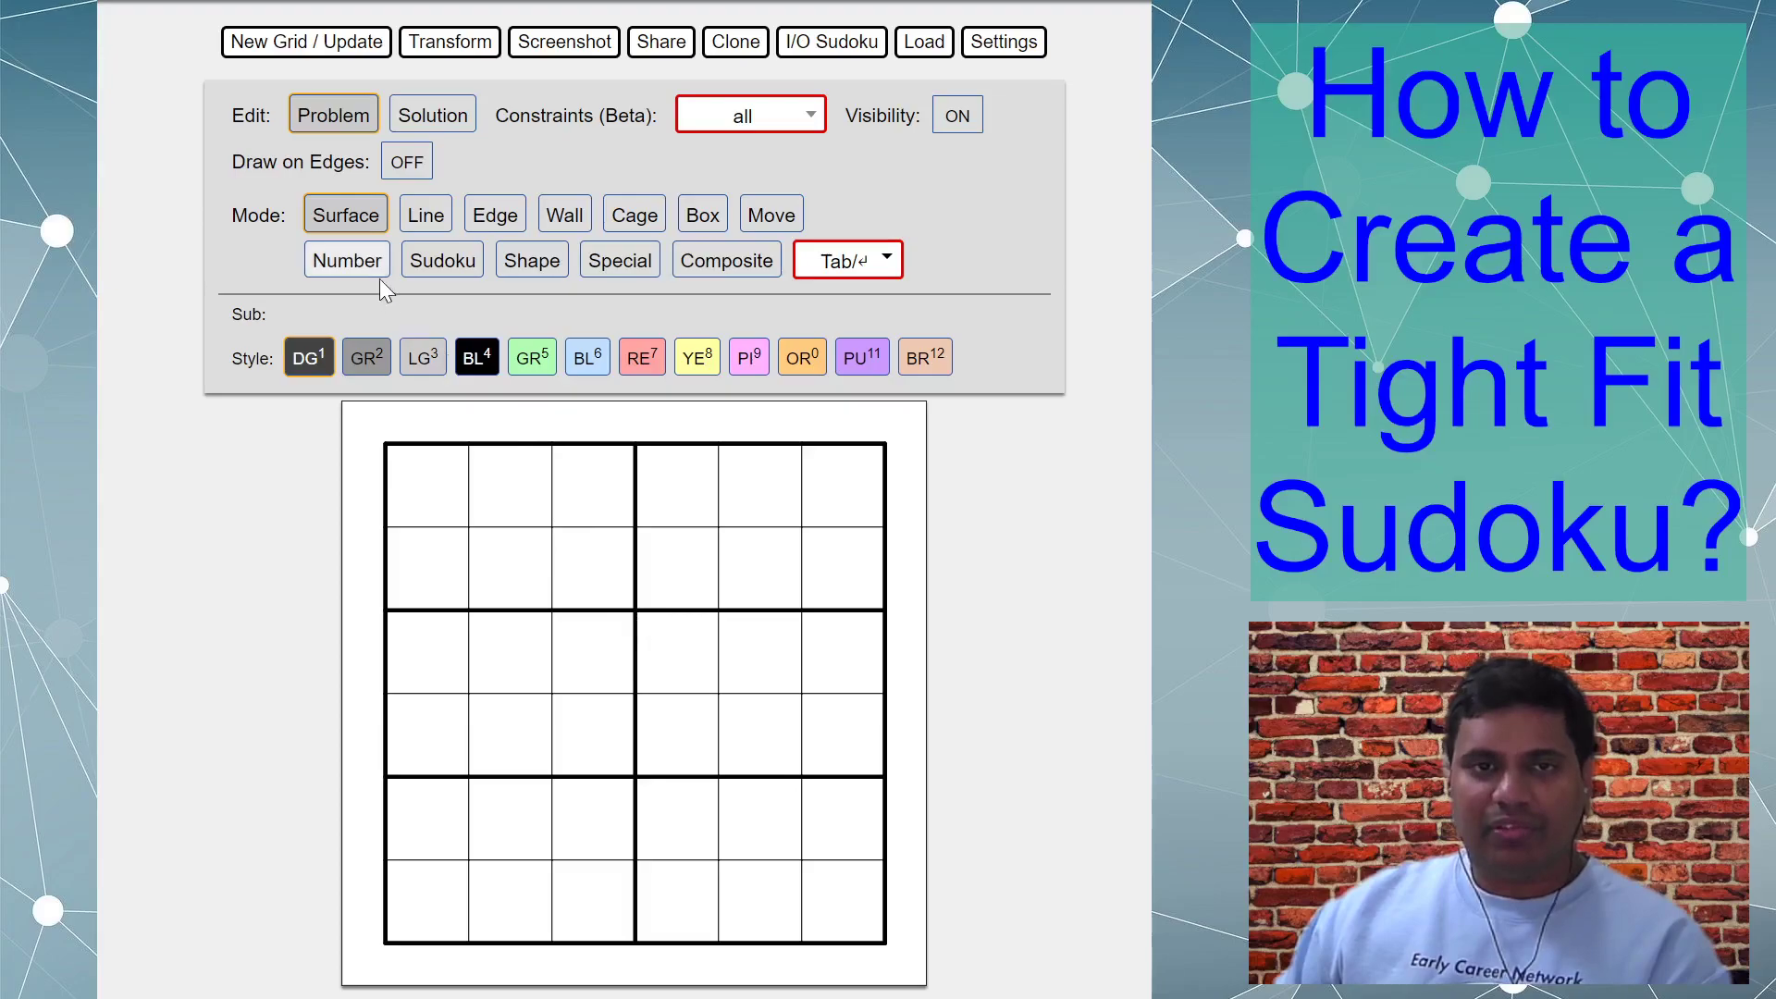
Step: In Shape mode, choose the forward-slash diagonal from the black circle, triangle, square and cross set, keeping the palette clear of the grid
left_click(531, 263)
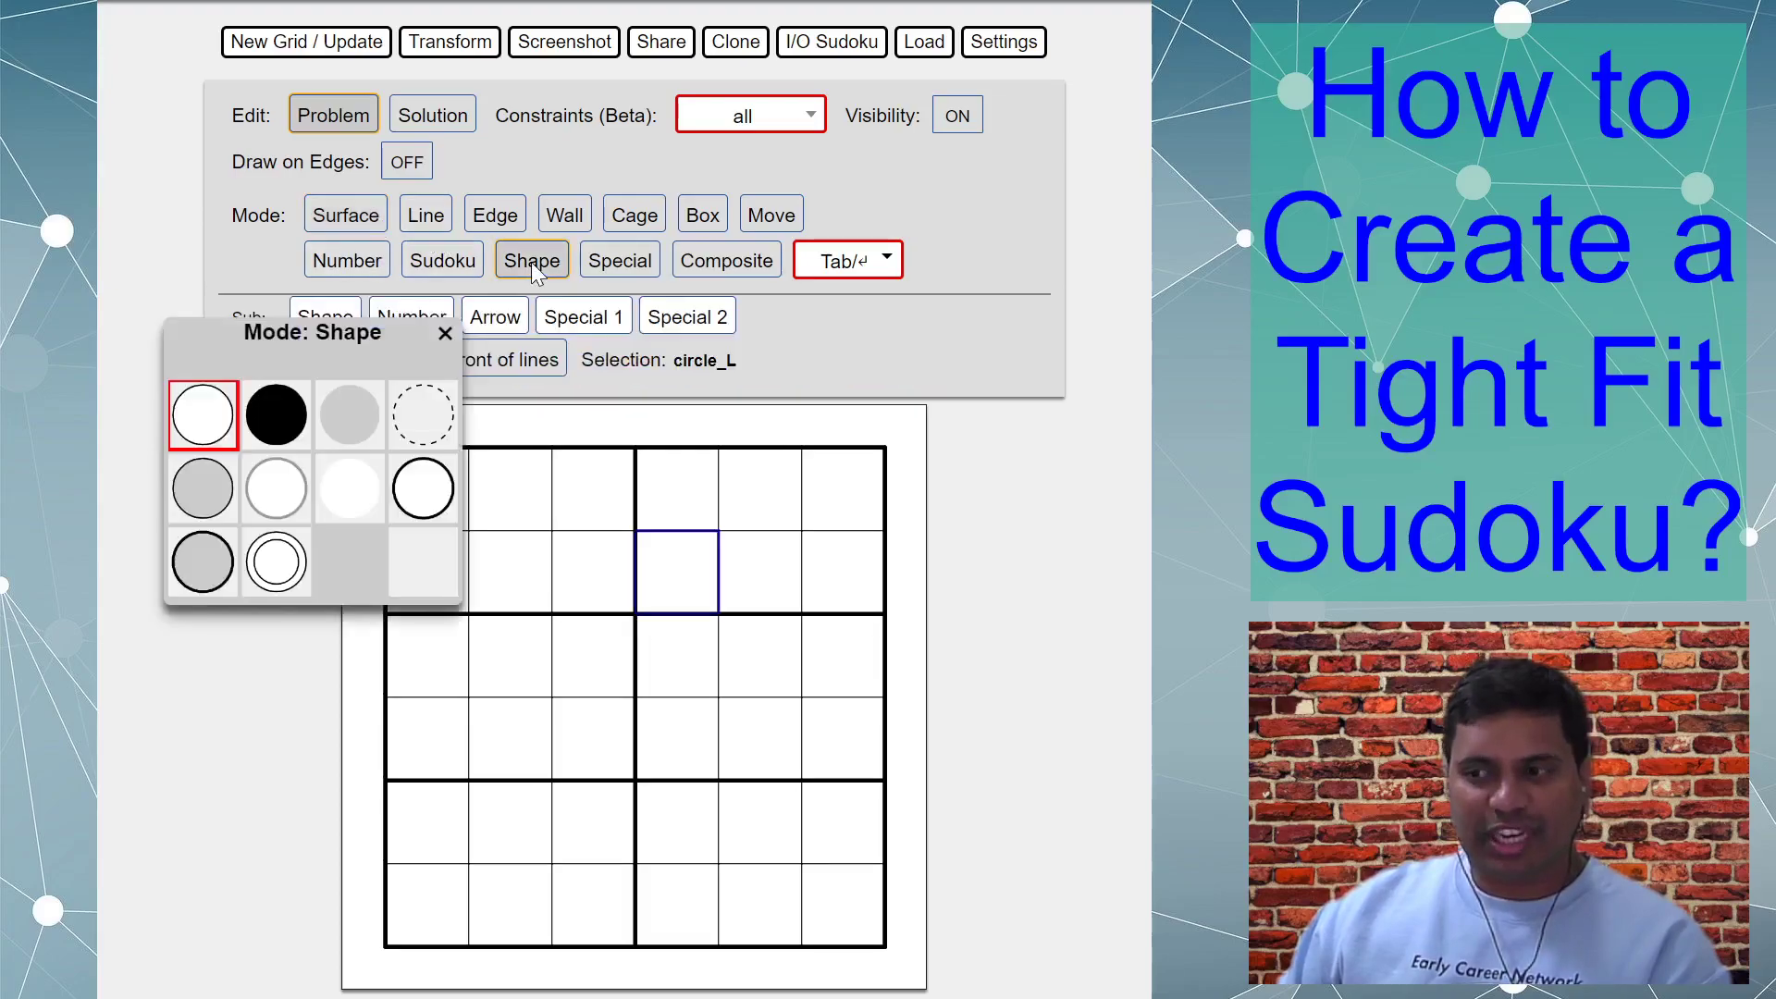
left_click_drag(372, 332, 934, 139)
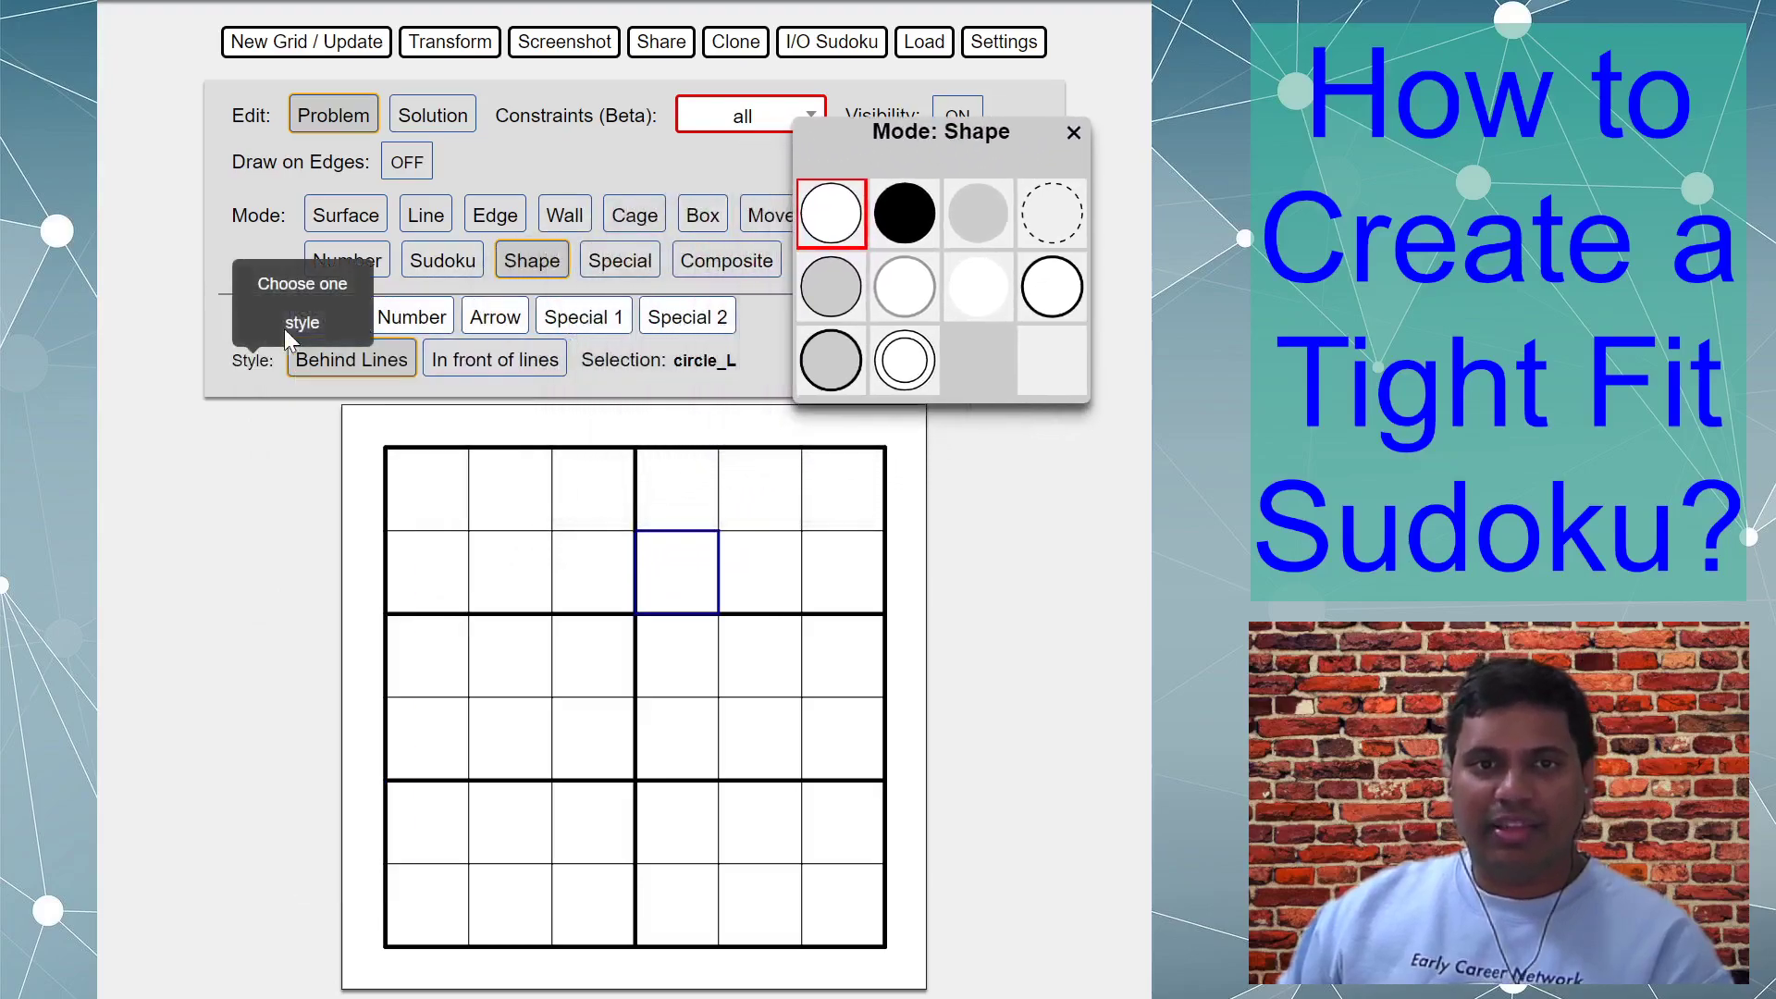
left_click(326, 317)
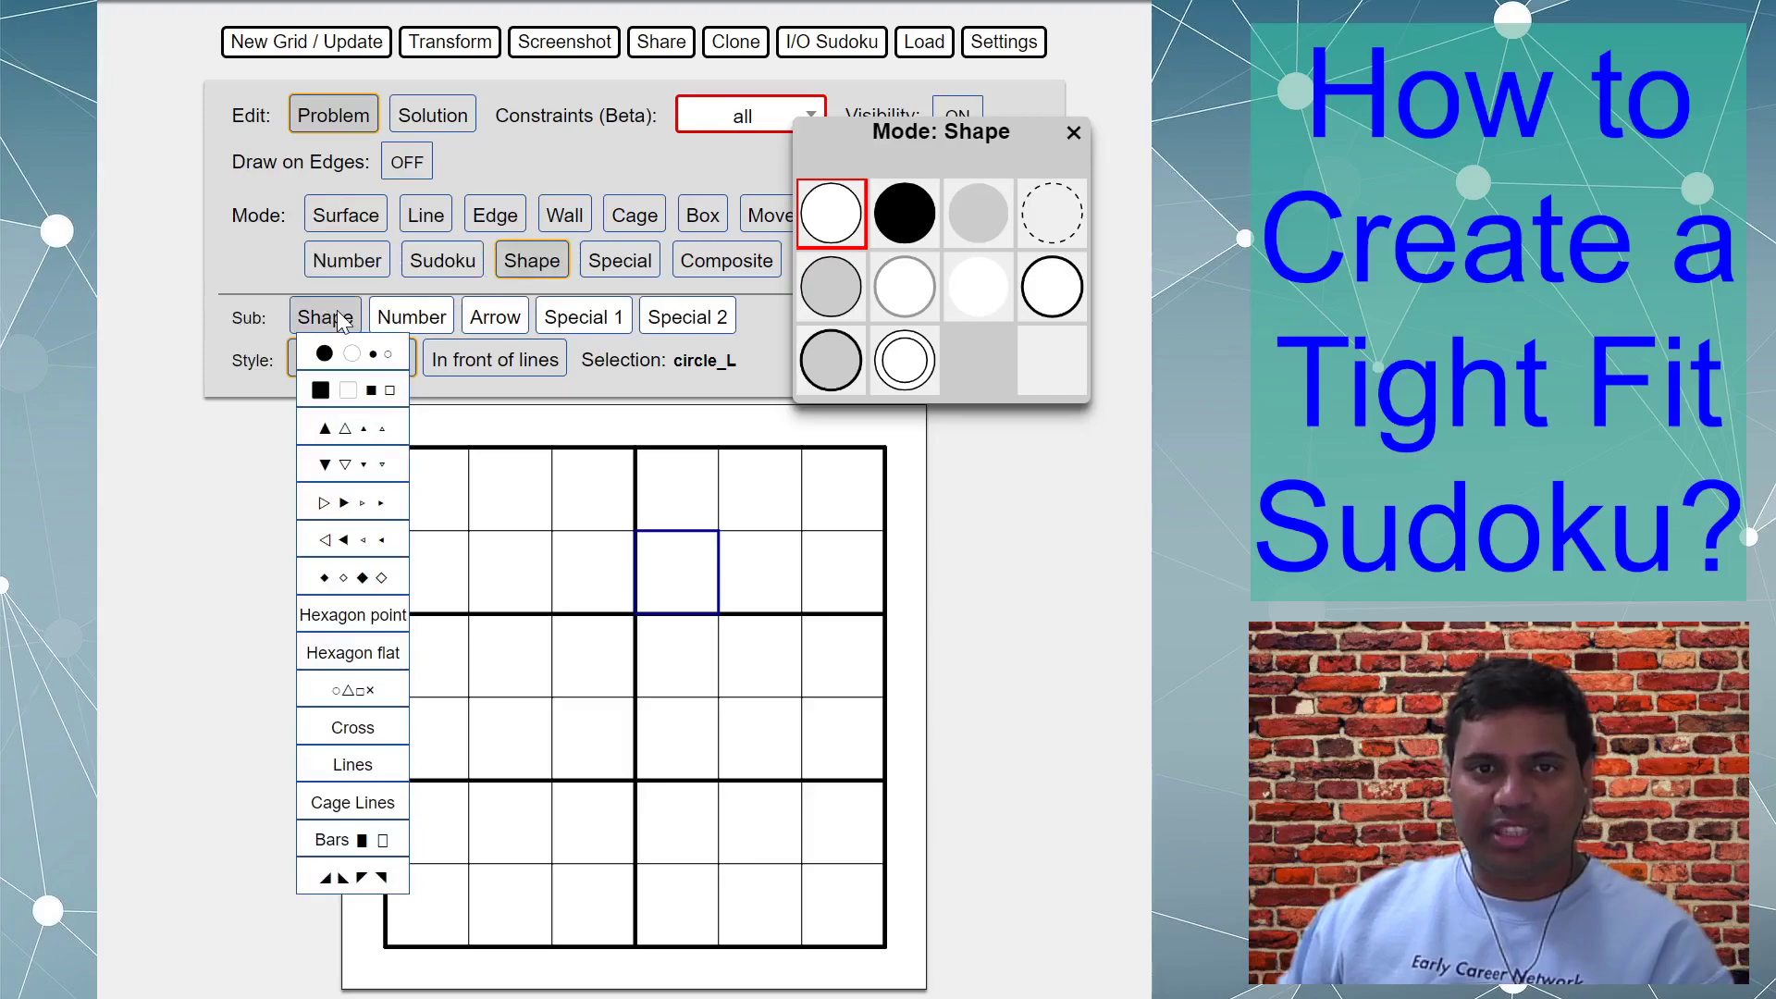
mouse_move(355, 697)
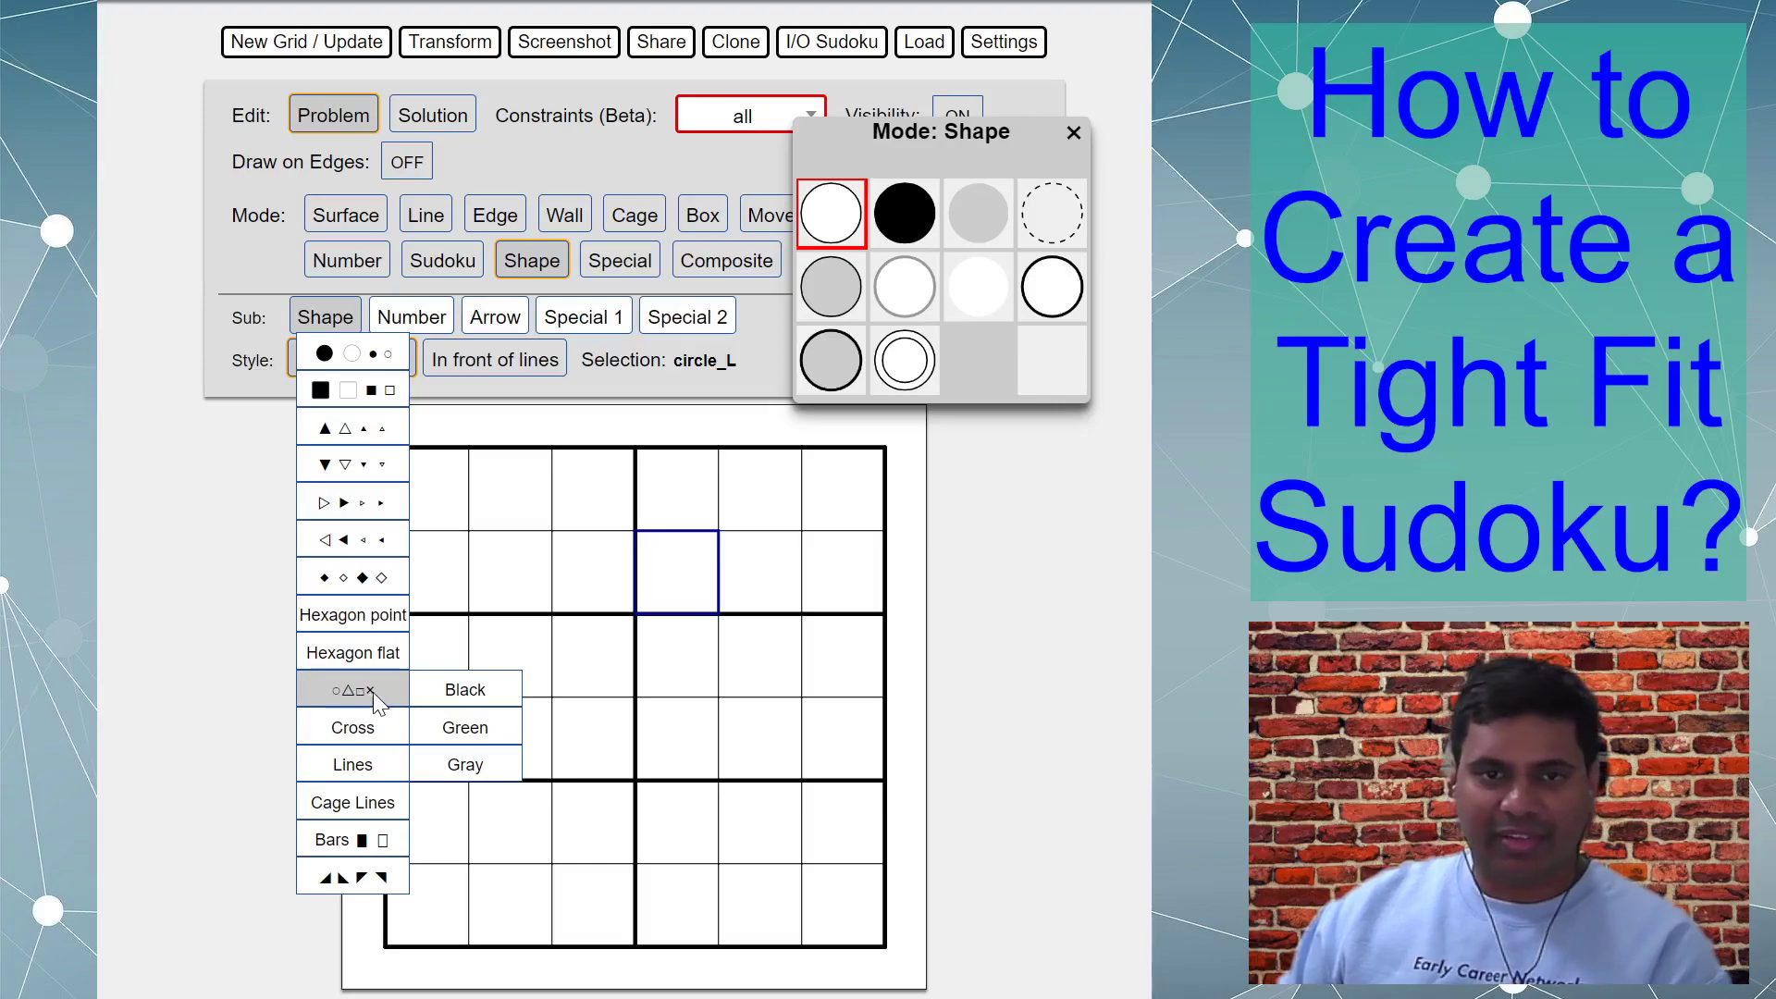
left_click(464, 688)
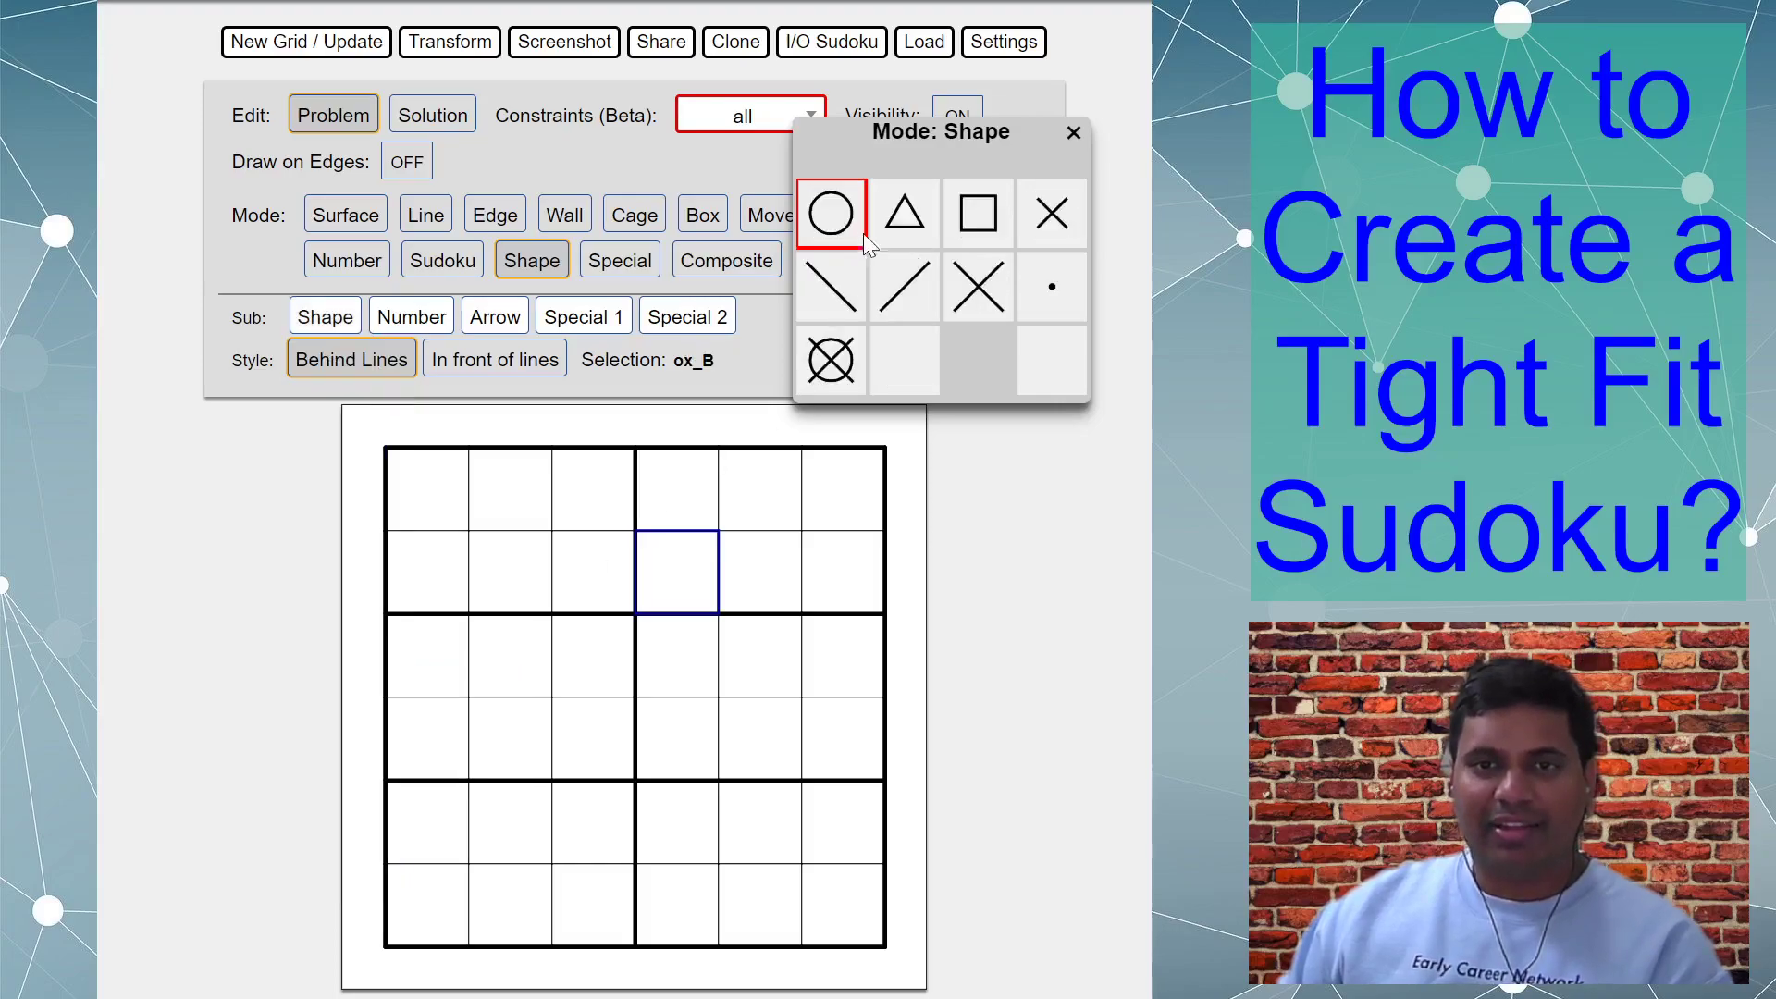
left_click(902, 302)
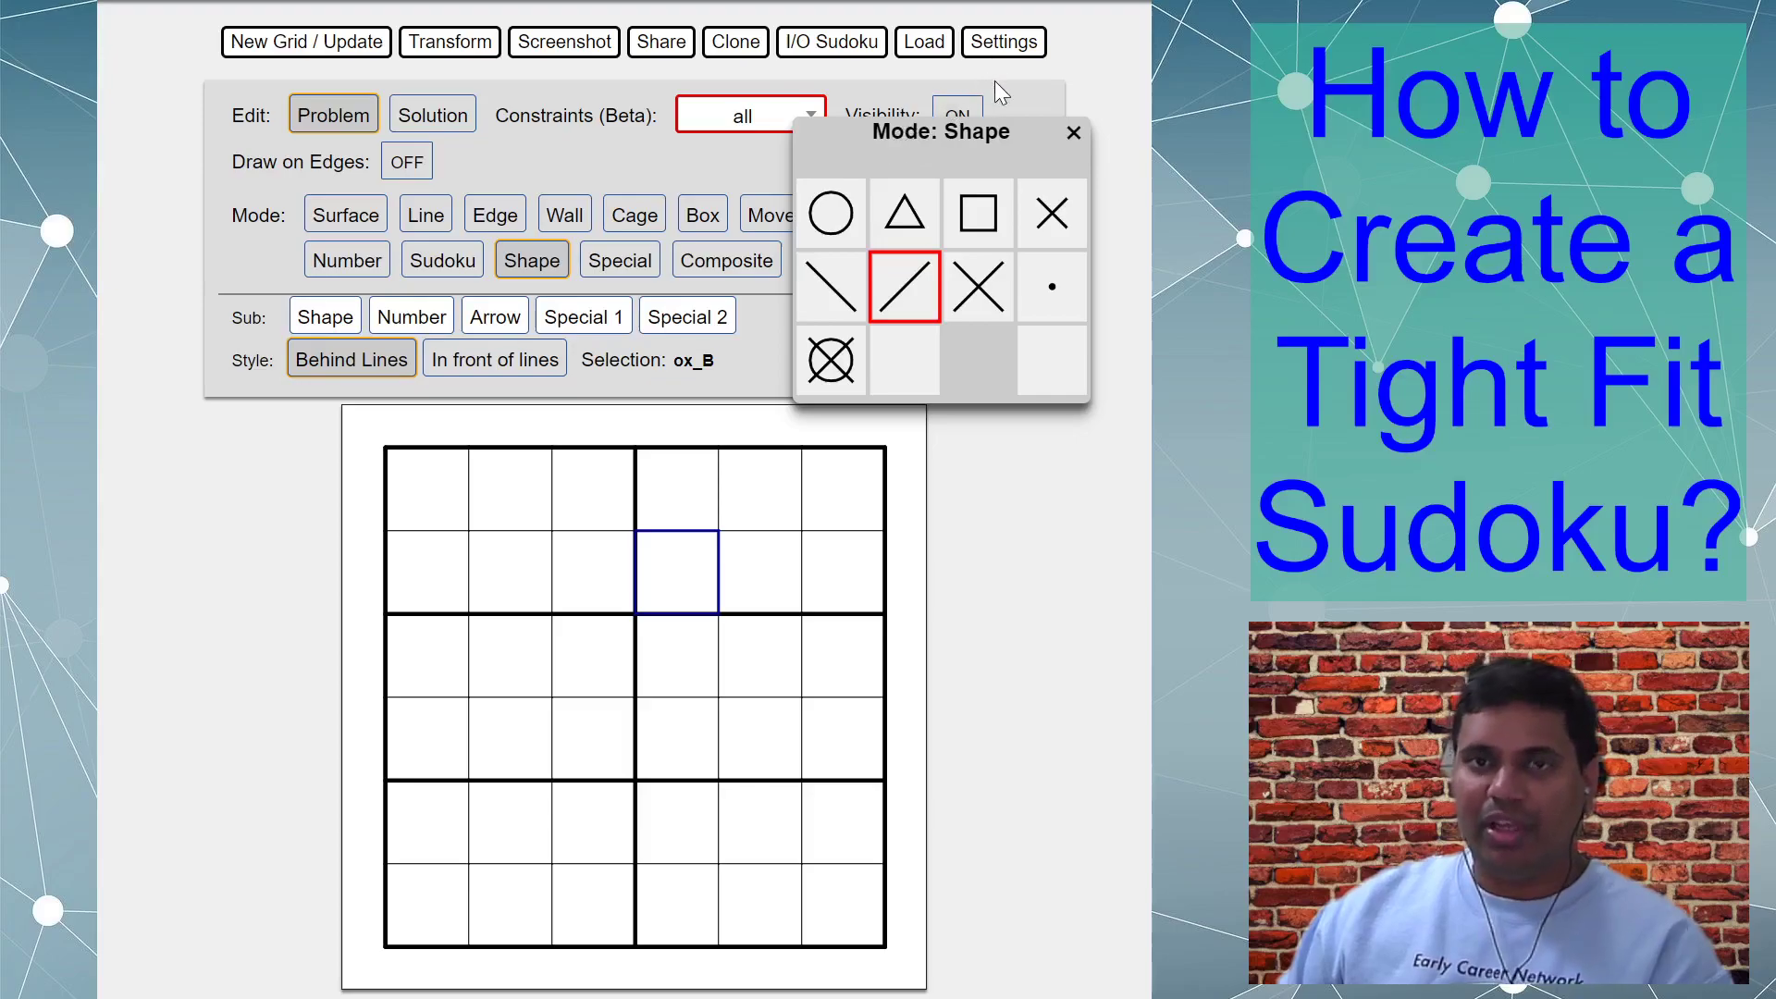
Step: Check the Panel option in the general settings and return to the grid
left_click(1001, 46)
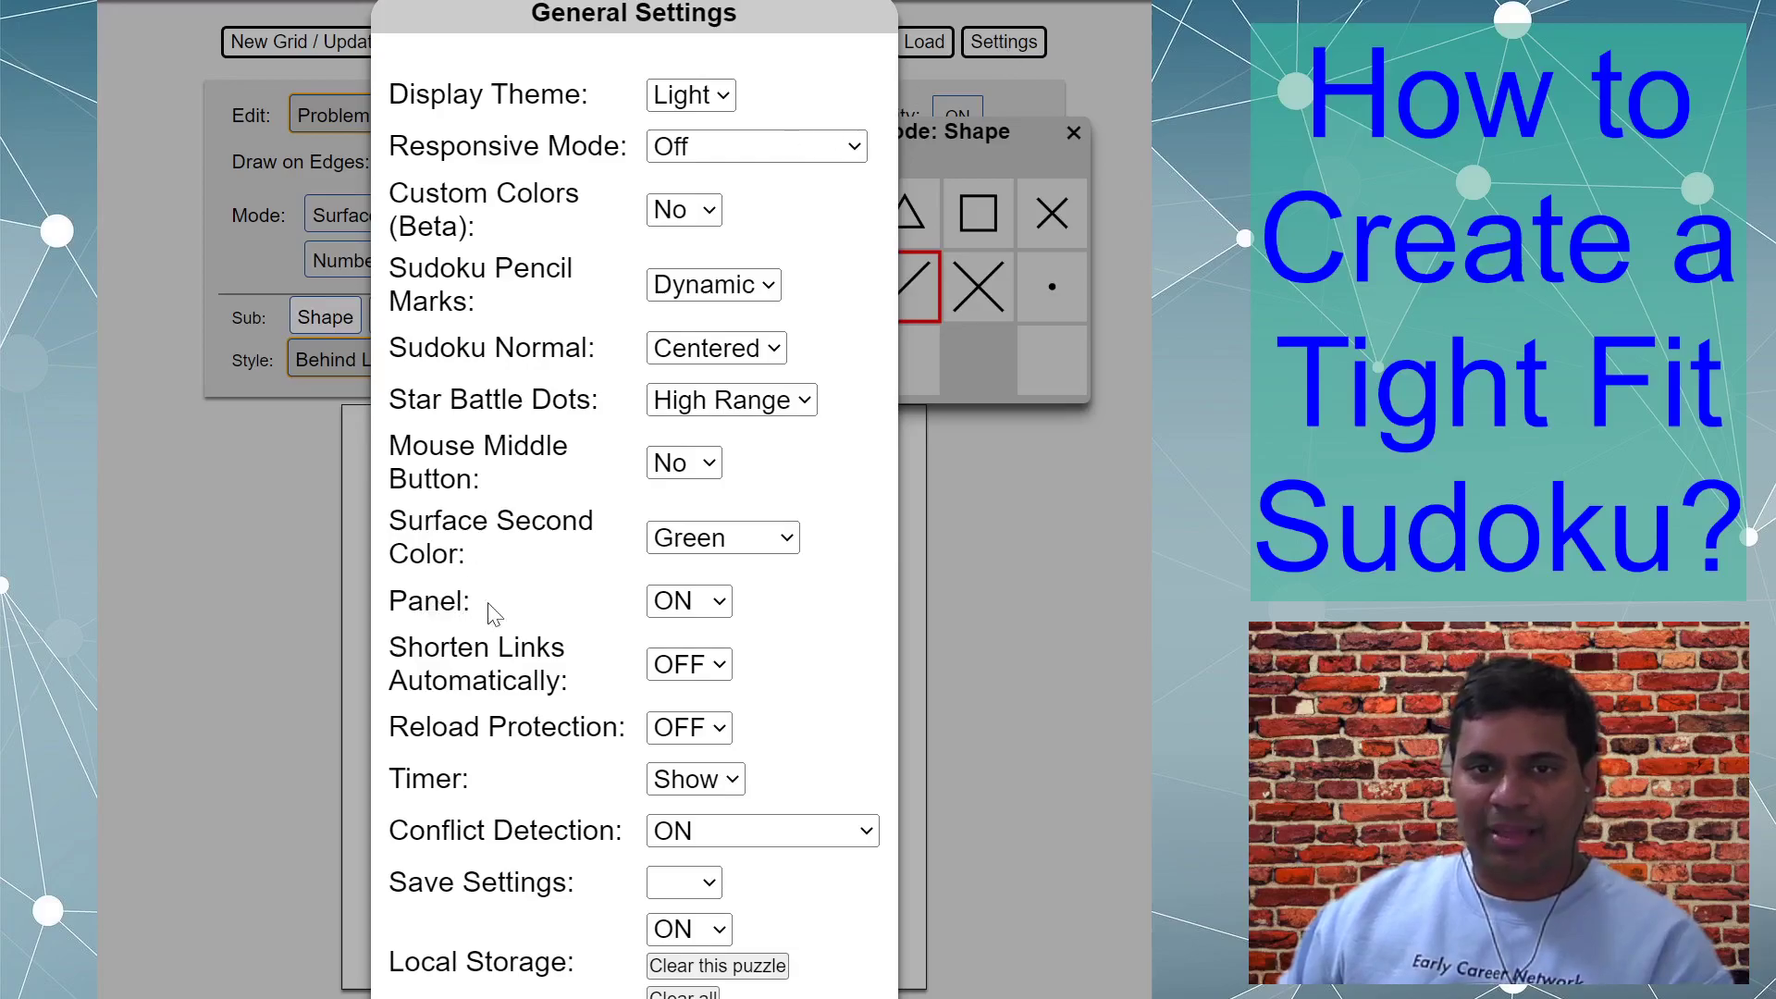
left_click(707, 601)
left_click(764, 603)
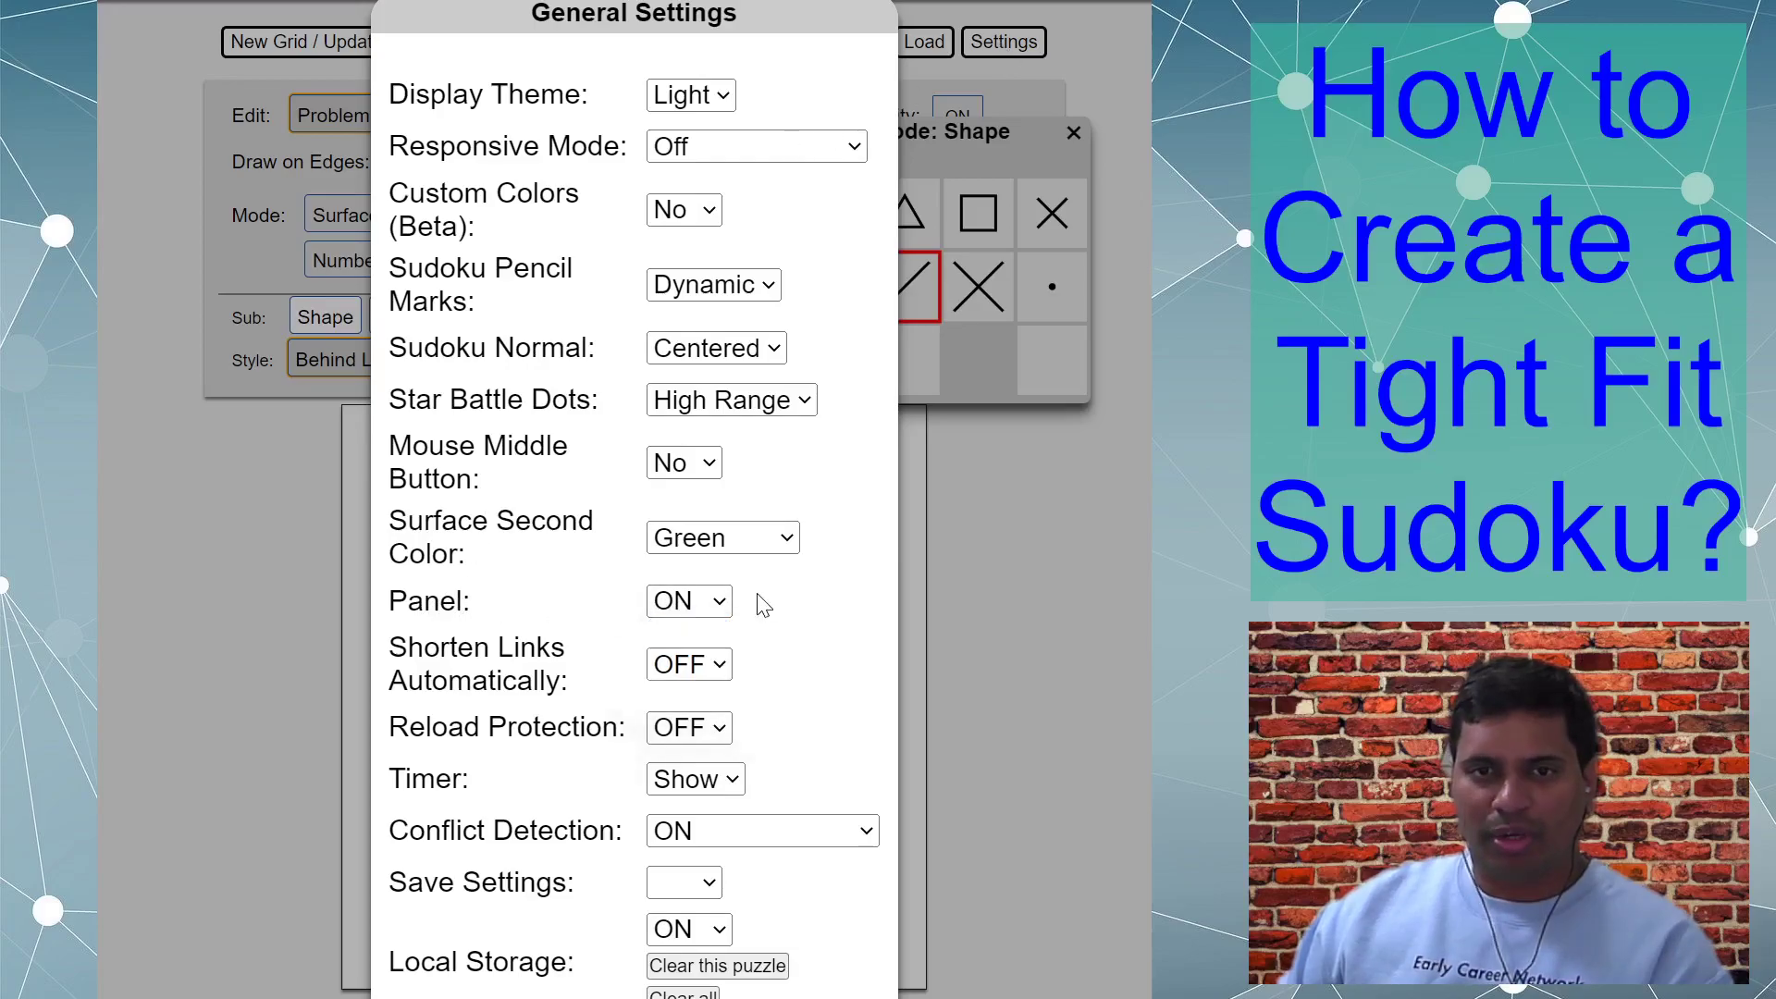
left_click(980, 508)
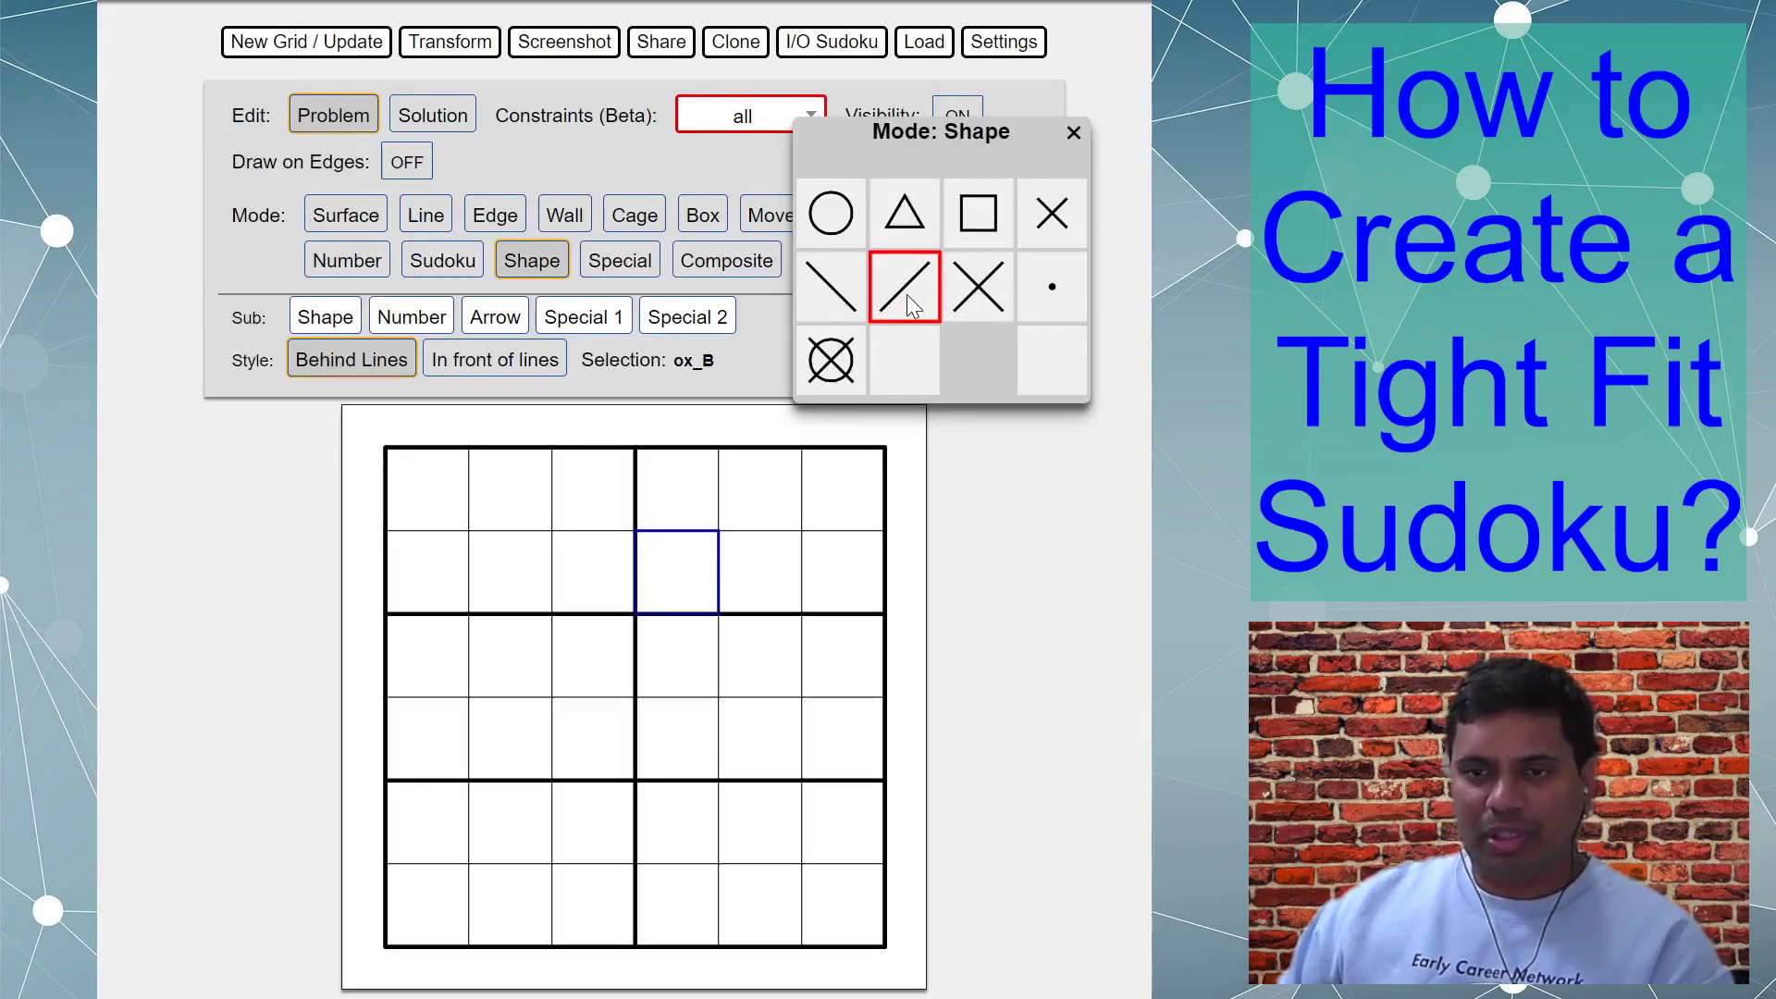
Step: Place alternating forward slashes in row 1, columns 2, 4 and 6, and row 2, columns 1, 3 and 5
left_click(458, 578)
left_click(544, 487)
left_click(597, 578)
left_click(714, 483)
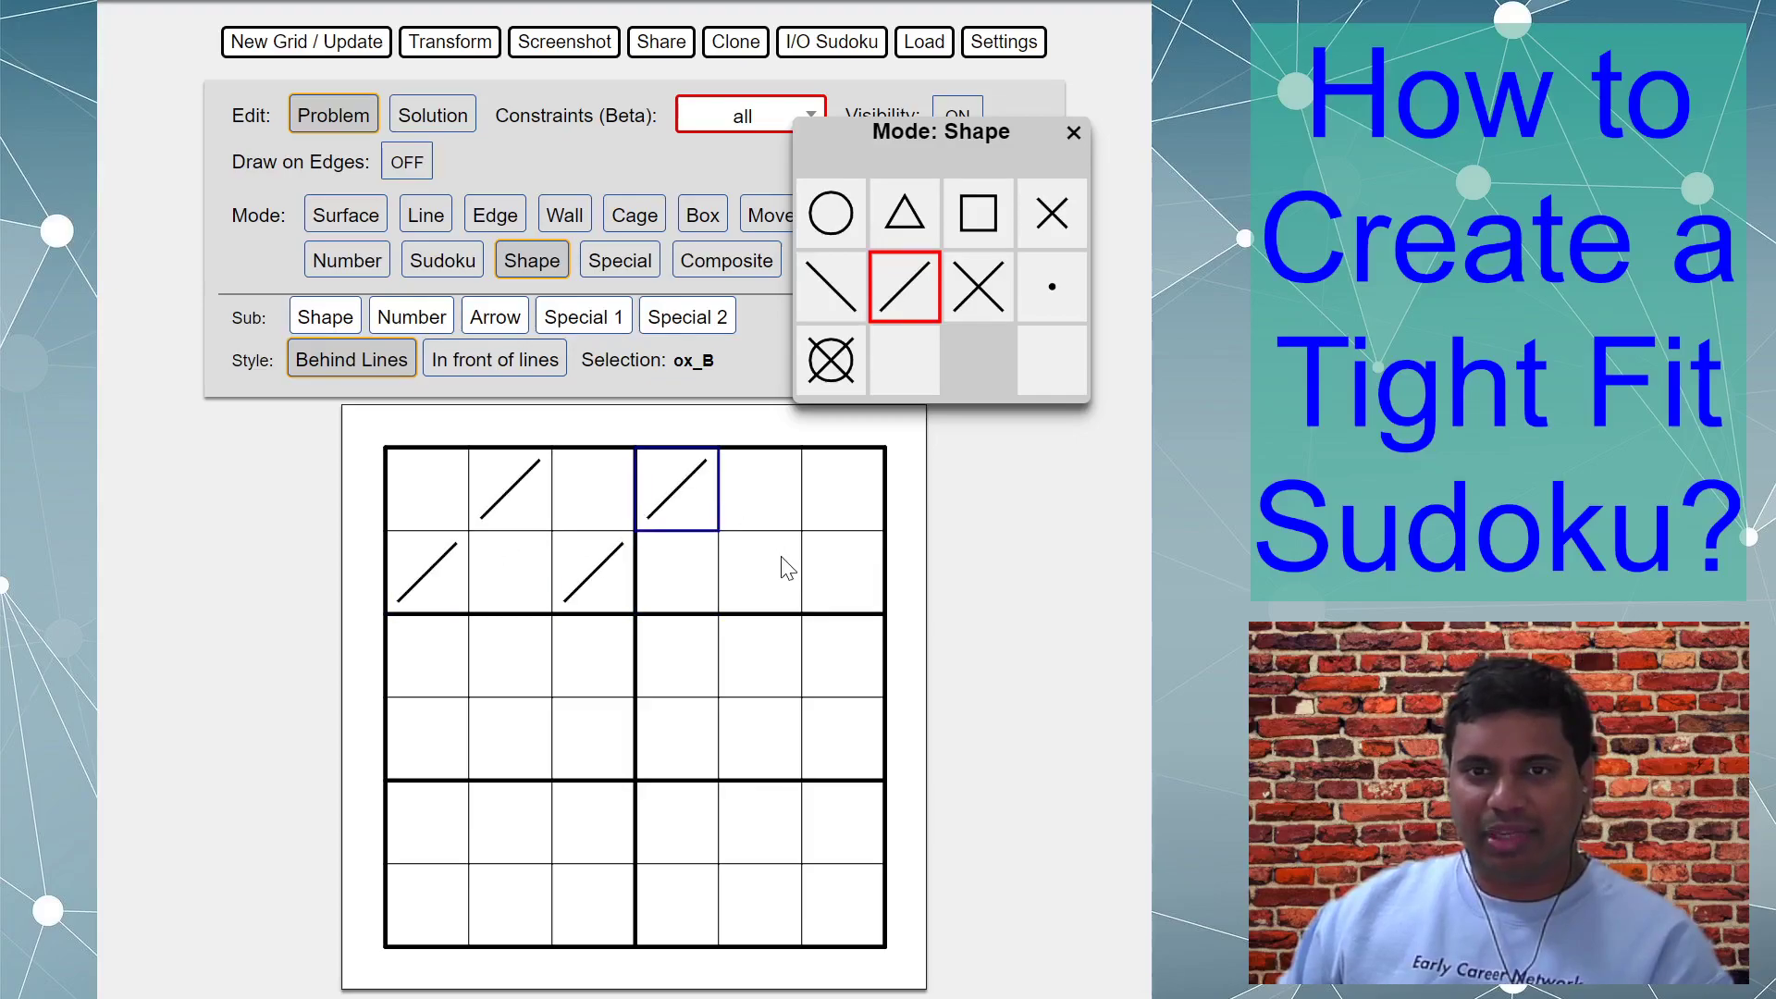
left_click(787, 566)
left_click(842, 488)
Step: Place slashes in row 3 column 2, row 4 columns 1 and 3, row 5 columns 2, 4 and 6, and row 6 columns 1, 3 and 5
left_click(440, 745)
left_click(513, 658)
left_click(578, 745)
left_click(517, 828)
left_click(425, 920)
left_click(596, 911)
left_click(675, 823)
left_click(748, 911)
left_click(837, 818)
Step: Try to fill the middle-right box with slashes in row 3, columns 4 and 6, and row 4, column 5
left_click(817, 712)
left_click(768, 652)
left_click(694, 740)
left_click(687, 735)
left_click(672, 651)
left_click(742, 747)
left_click(763, 658)
left_click(824, 655)
left_click(833, 747)
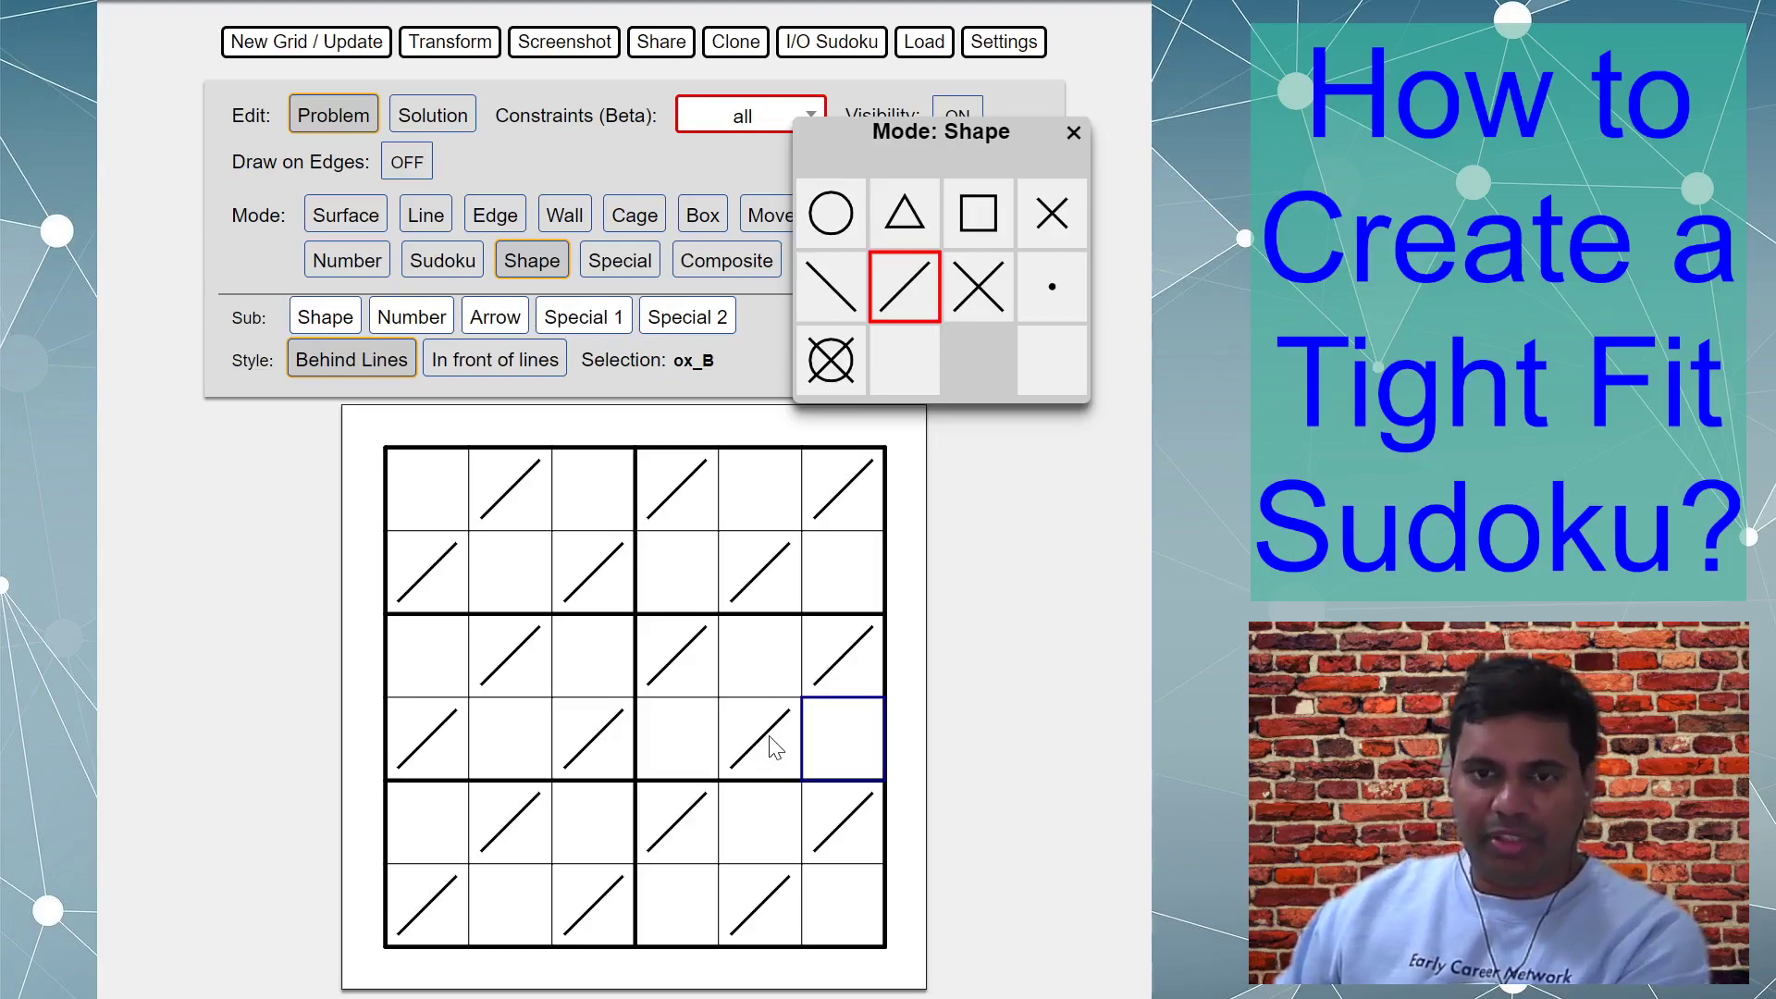
Step: Take the slashes back out of the middle-right box
key("ctrl+z")
key("ctrl+z")
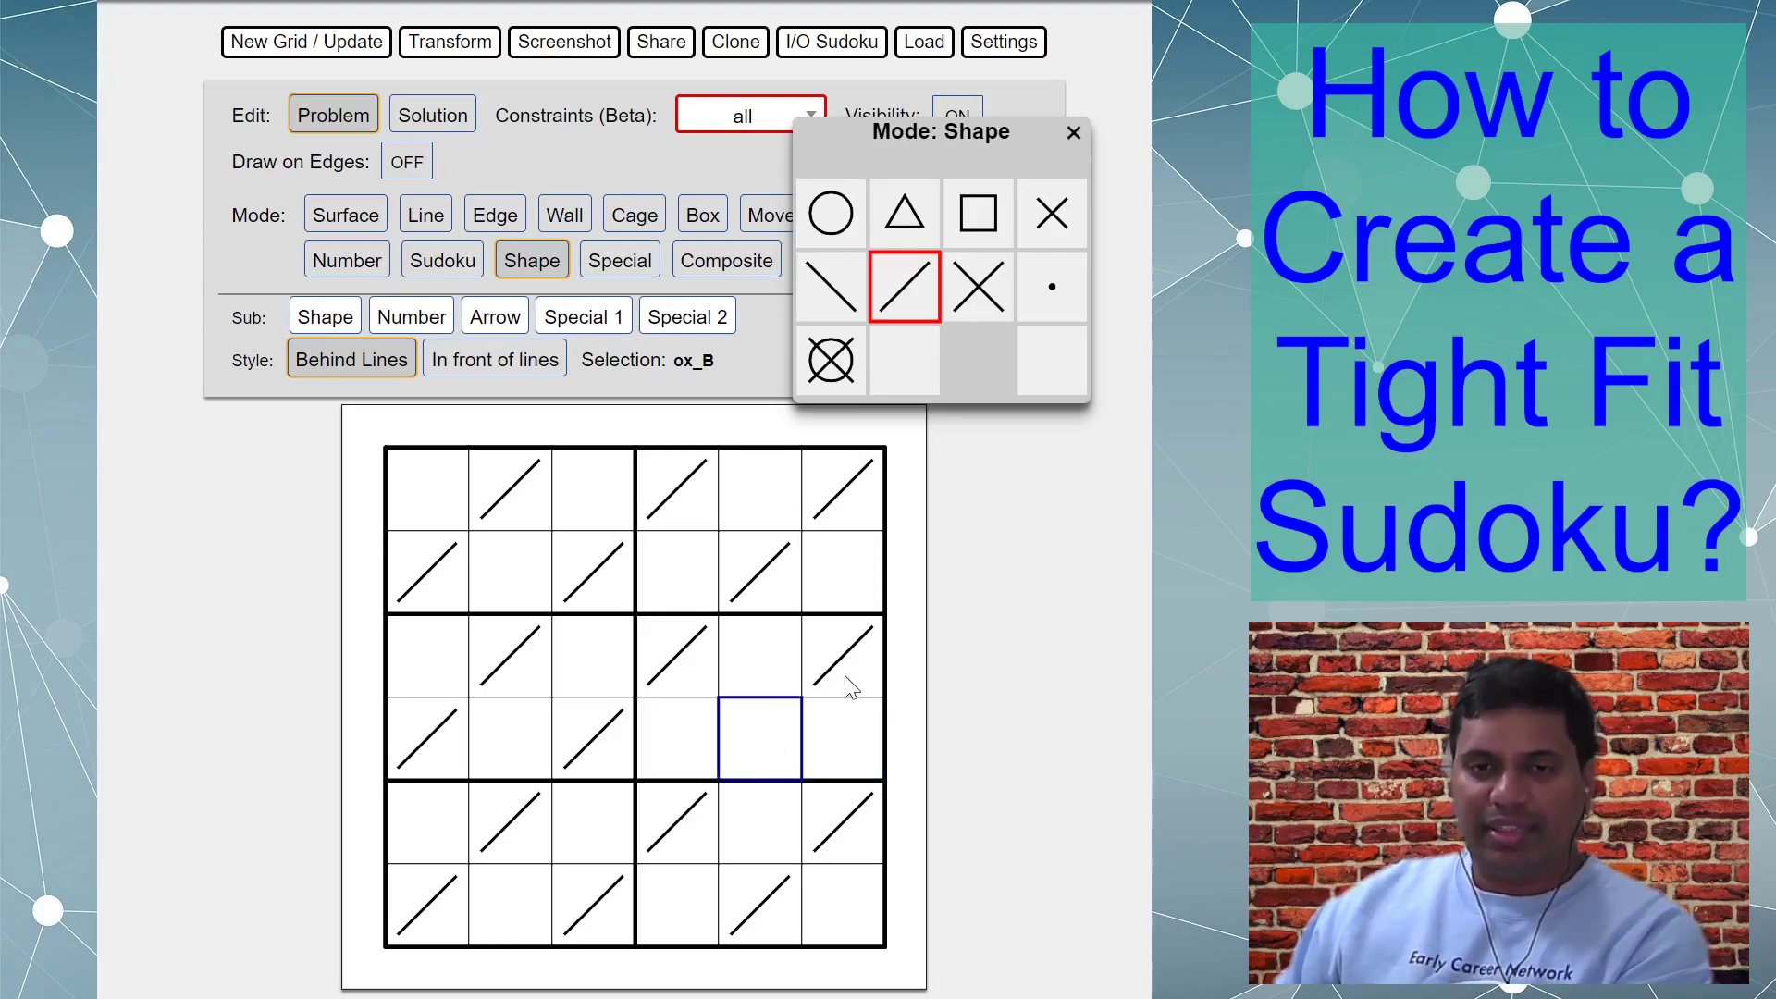
left_click(669, 669)
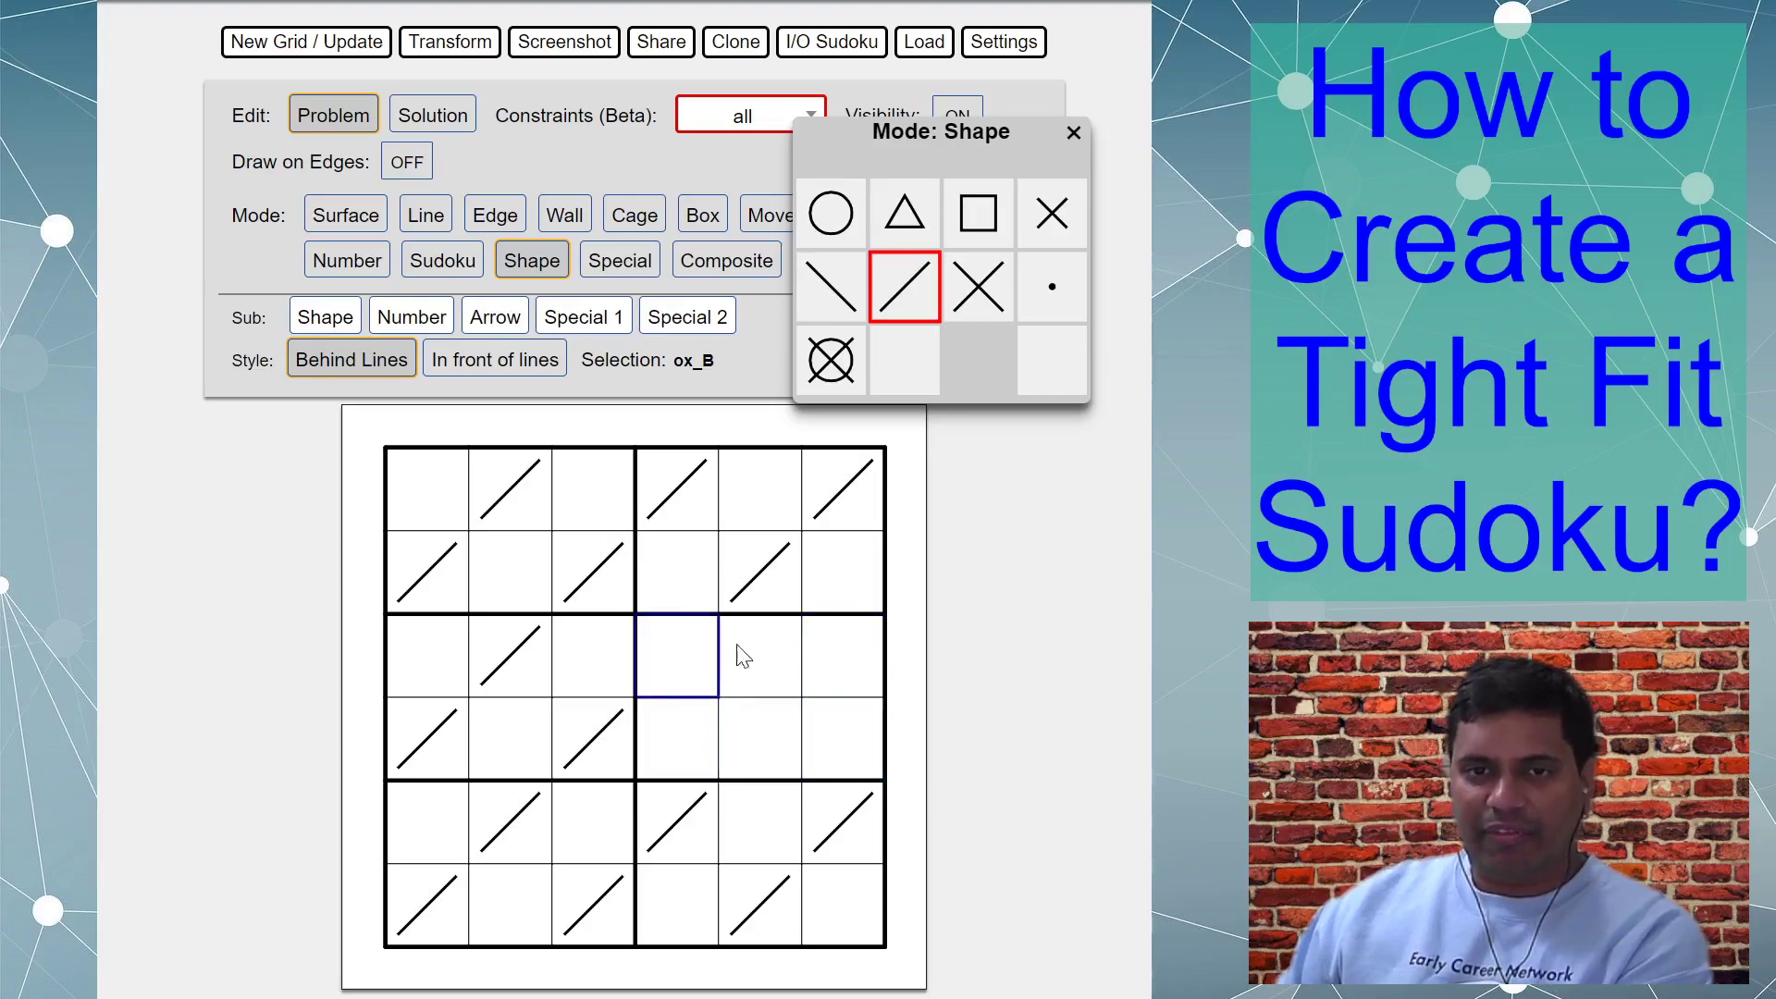
Step: Close the shape palette and place slashes in row 3, columns 4 and 6, and row 4, column 5
left_click(1073, 132)
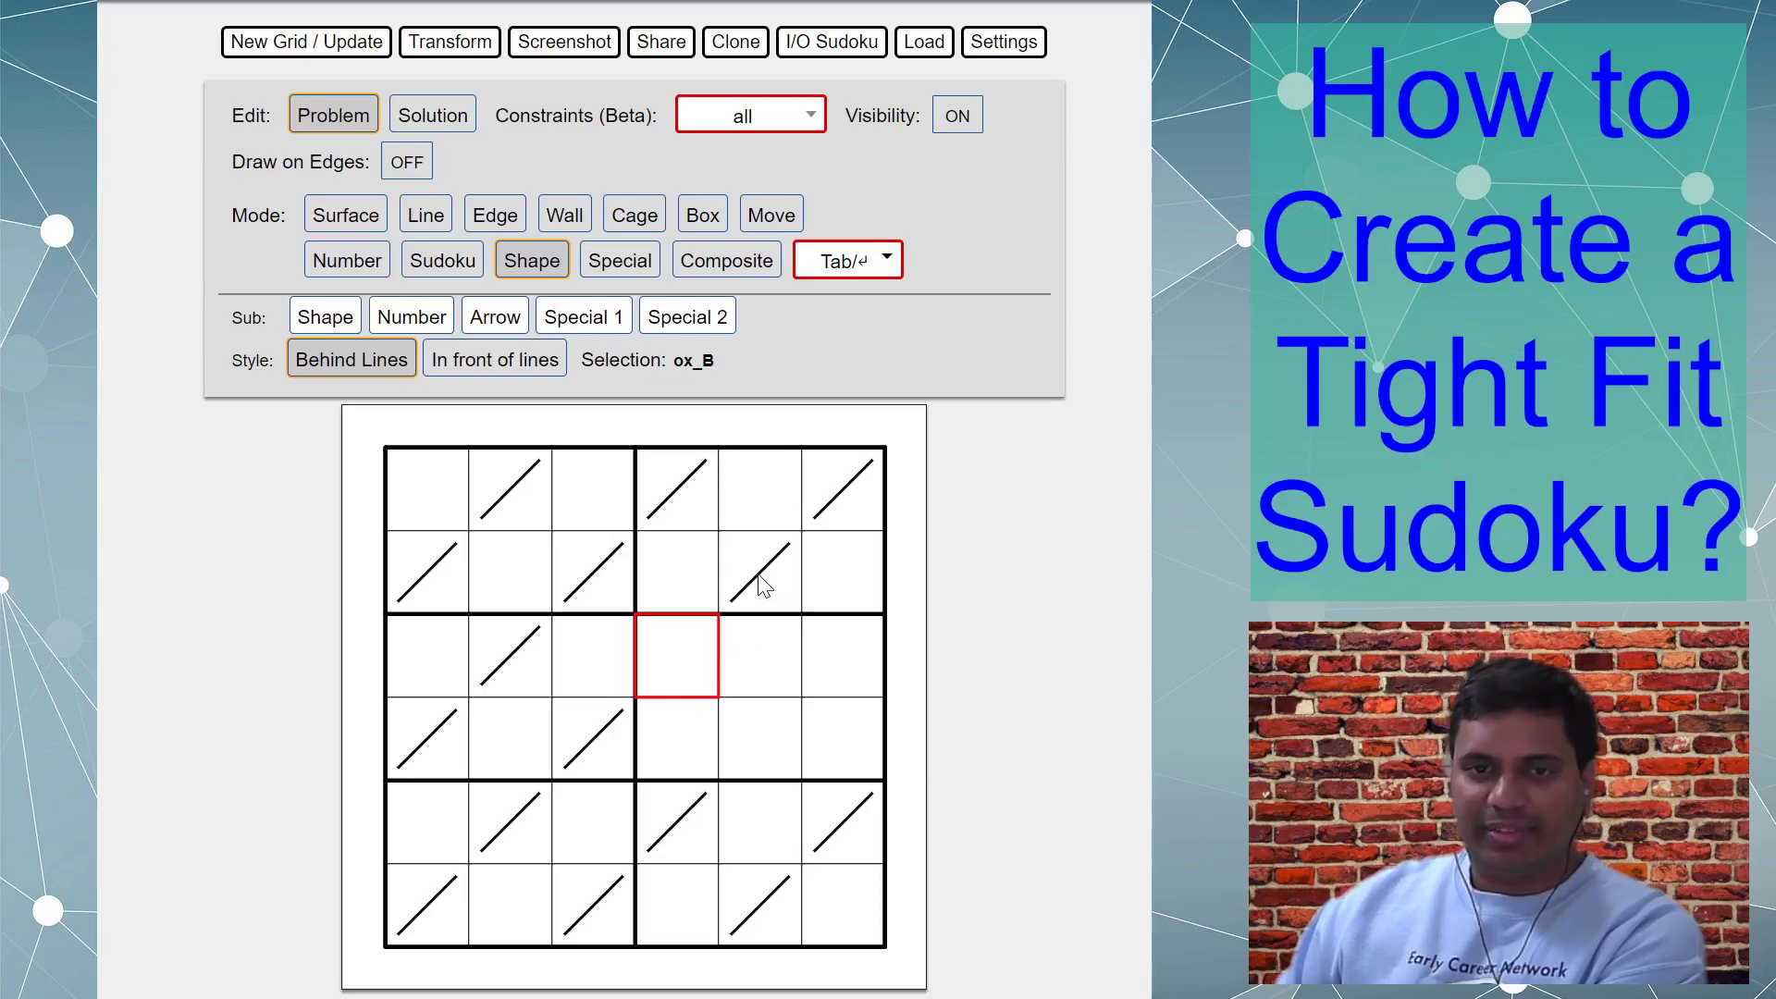
left_click(644, 685)
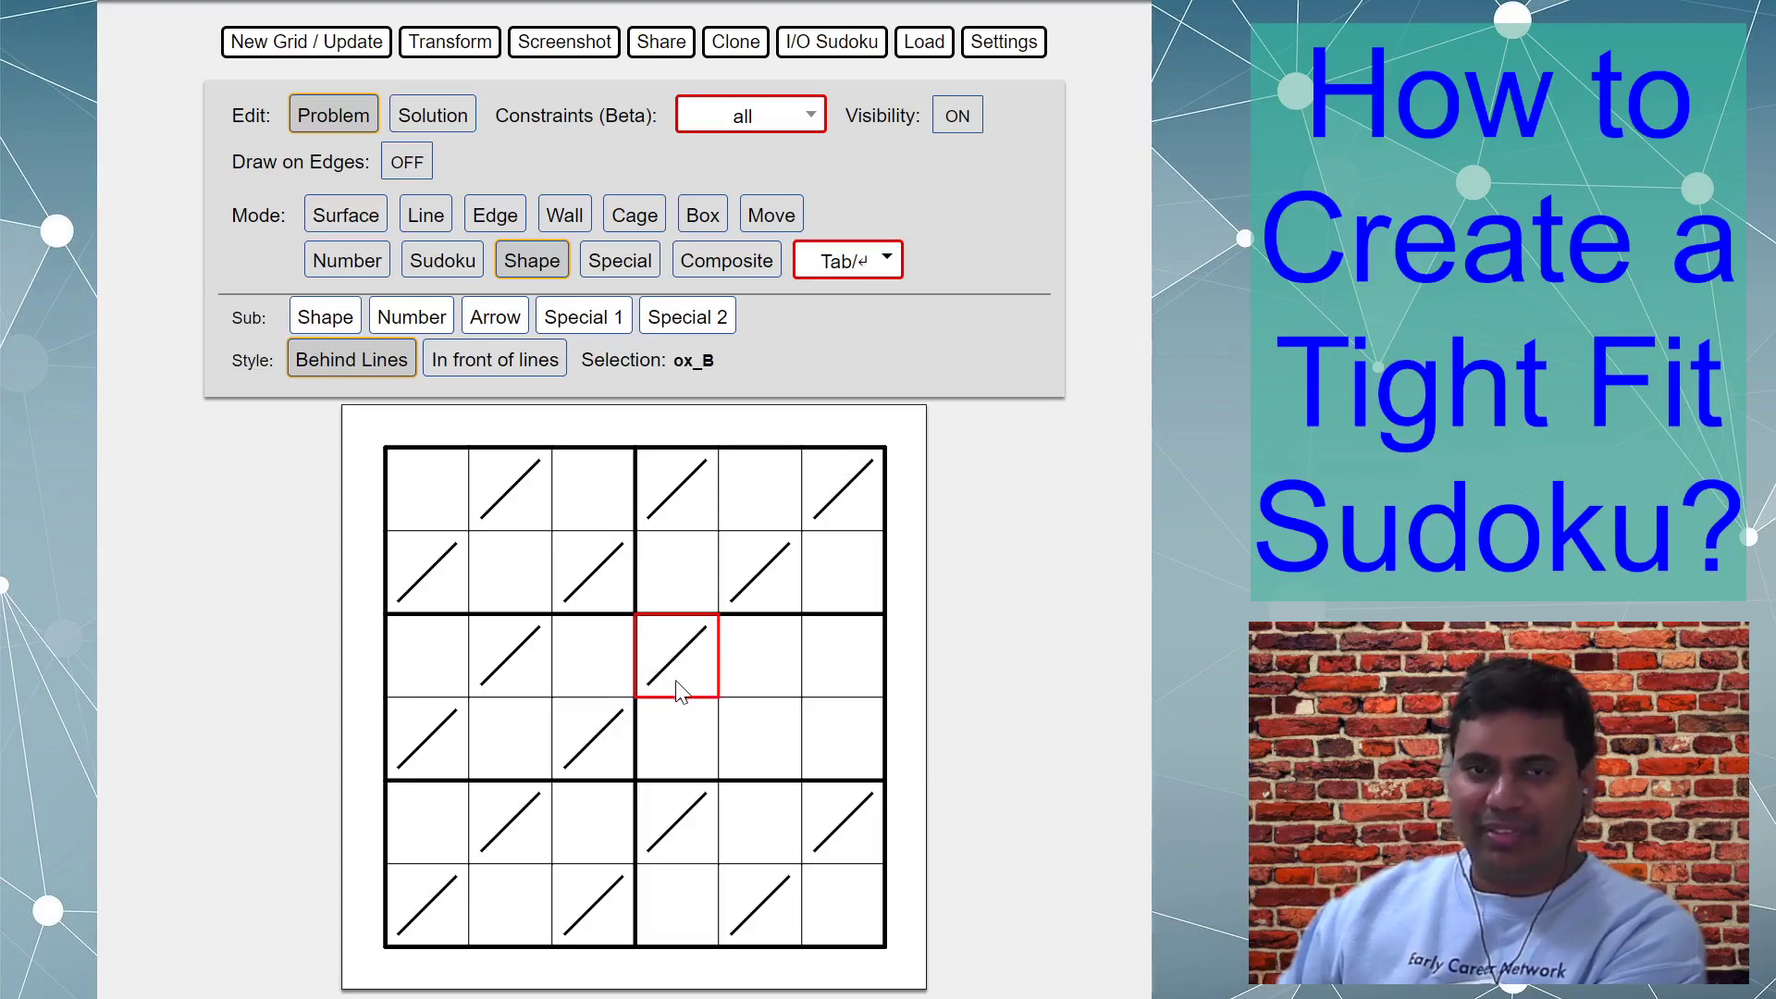
left_click(753, 740)
left_click(754, 739)
left_click(857, 643)
left_click(857, 652)
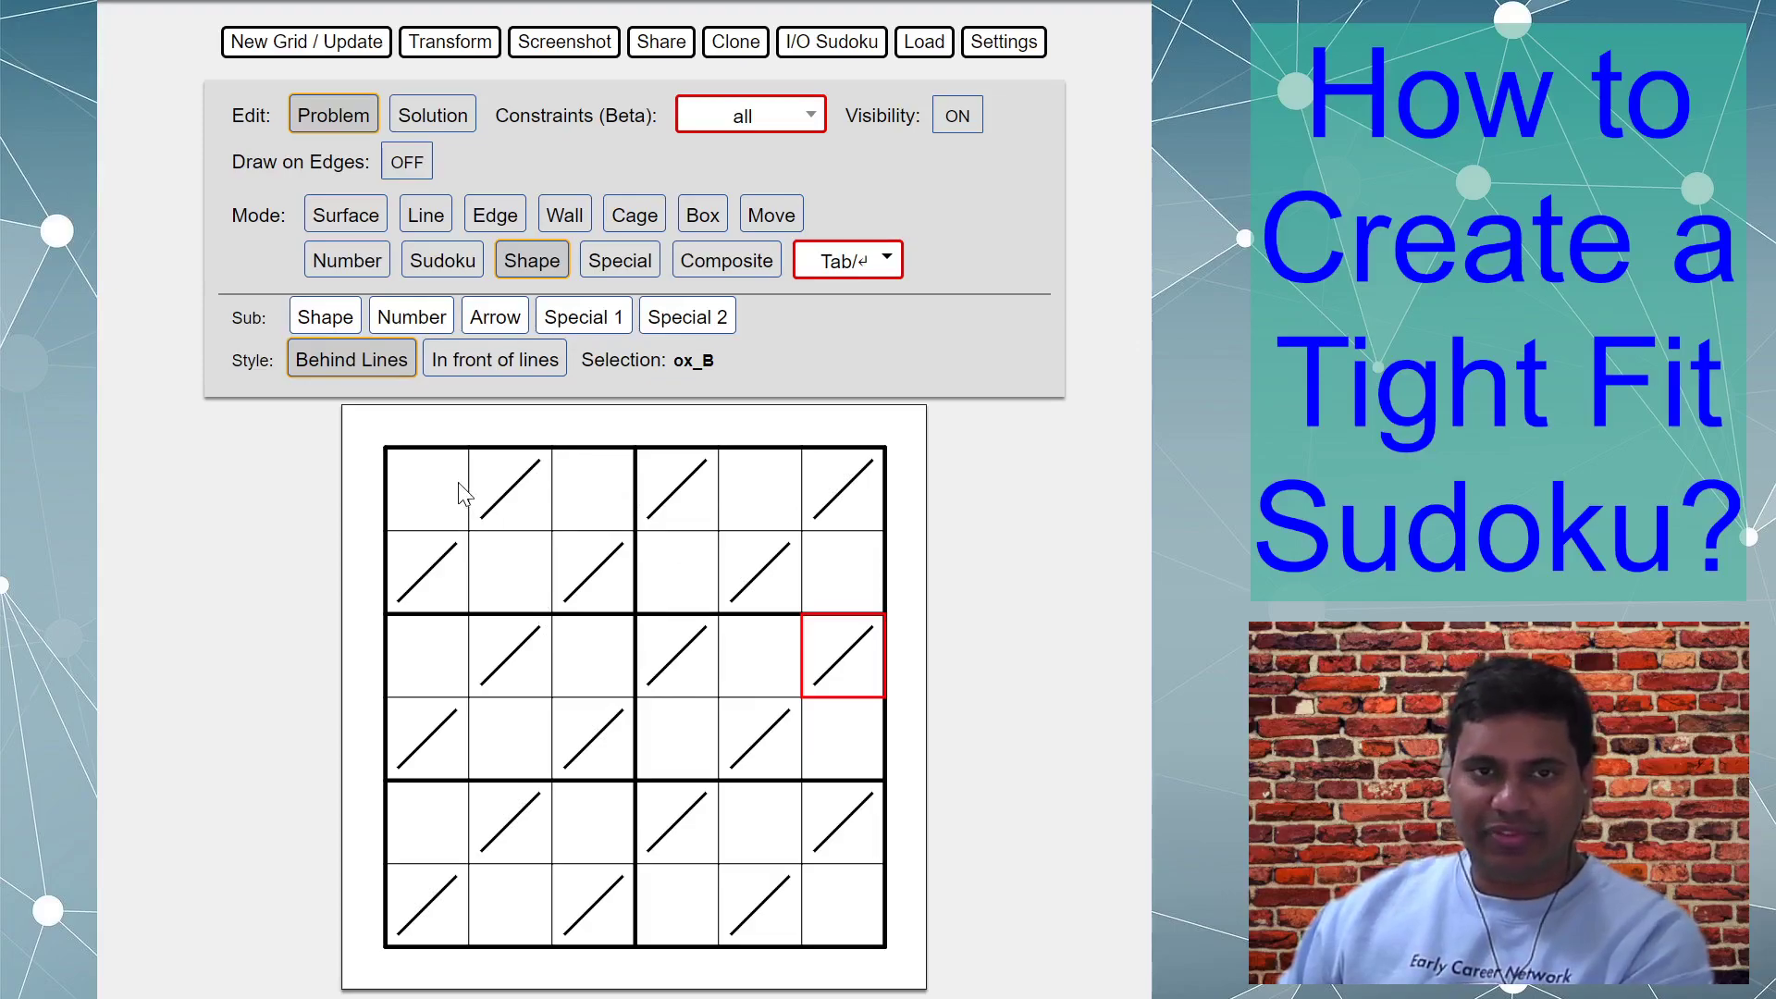
Step: In Number mode, enter the given 1 in row 1, column 1 and 6 in row 3, column 1
left_click(363, 264)
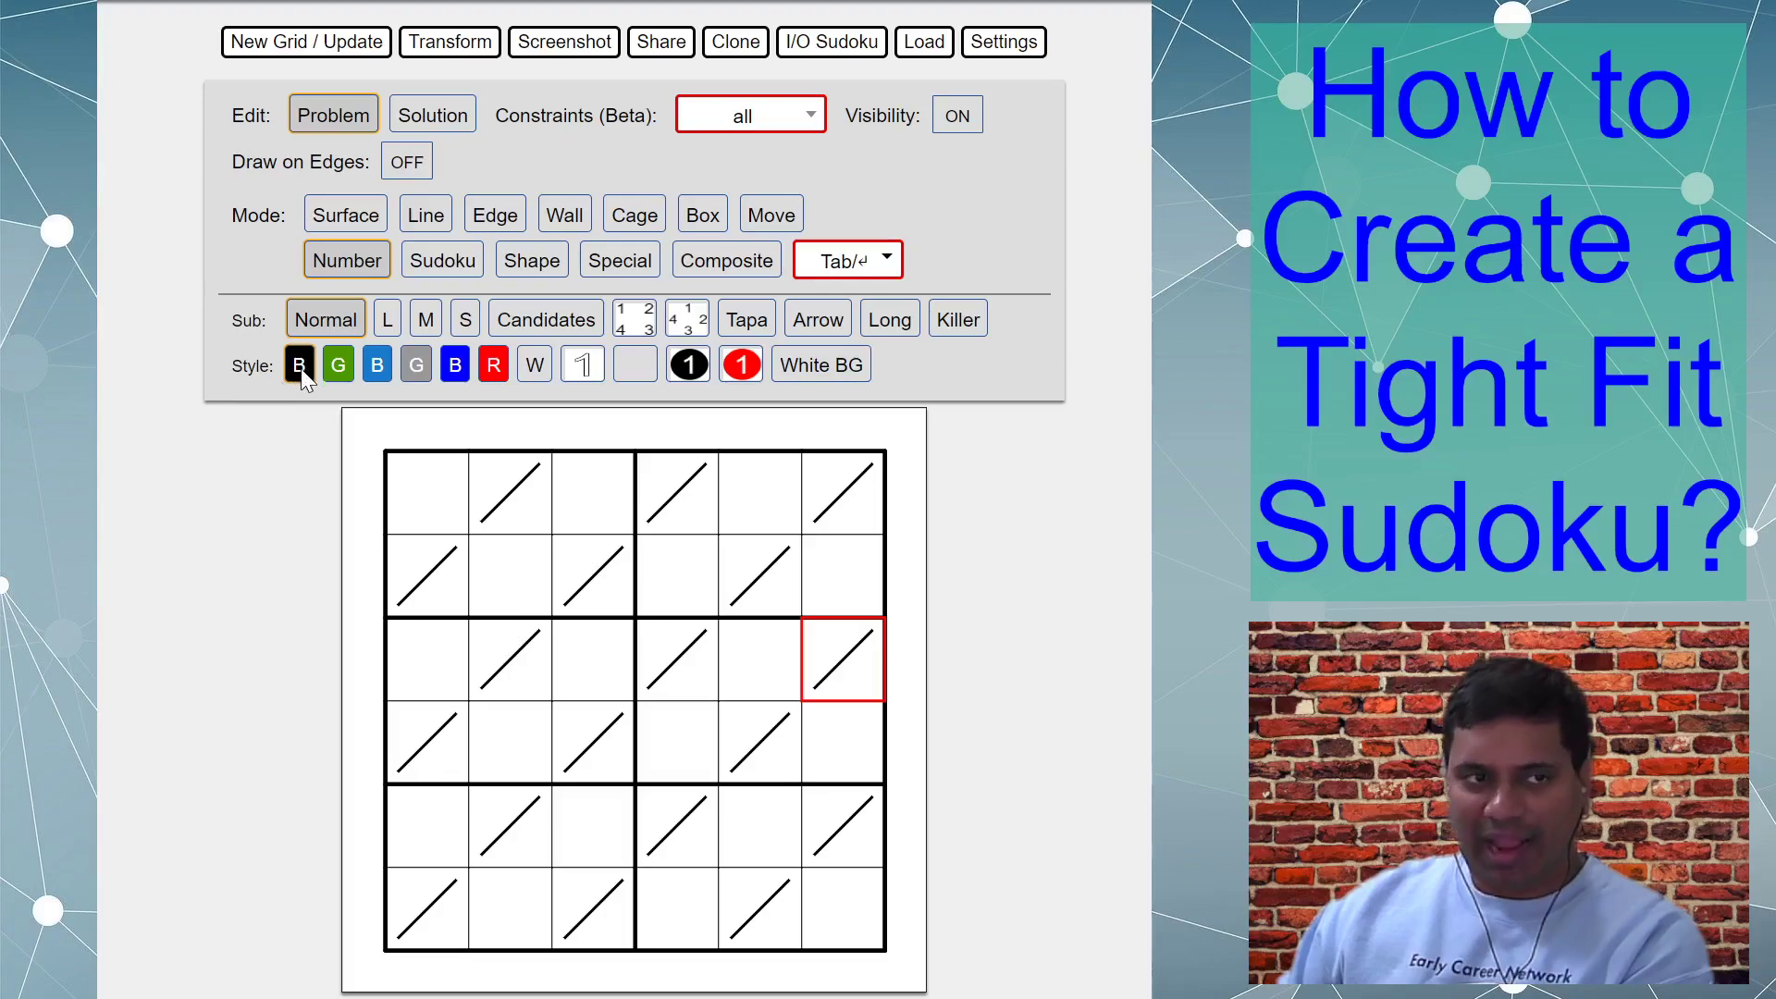
left_click(421, 490)
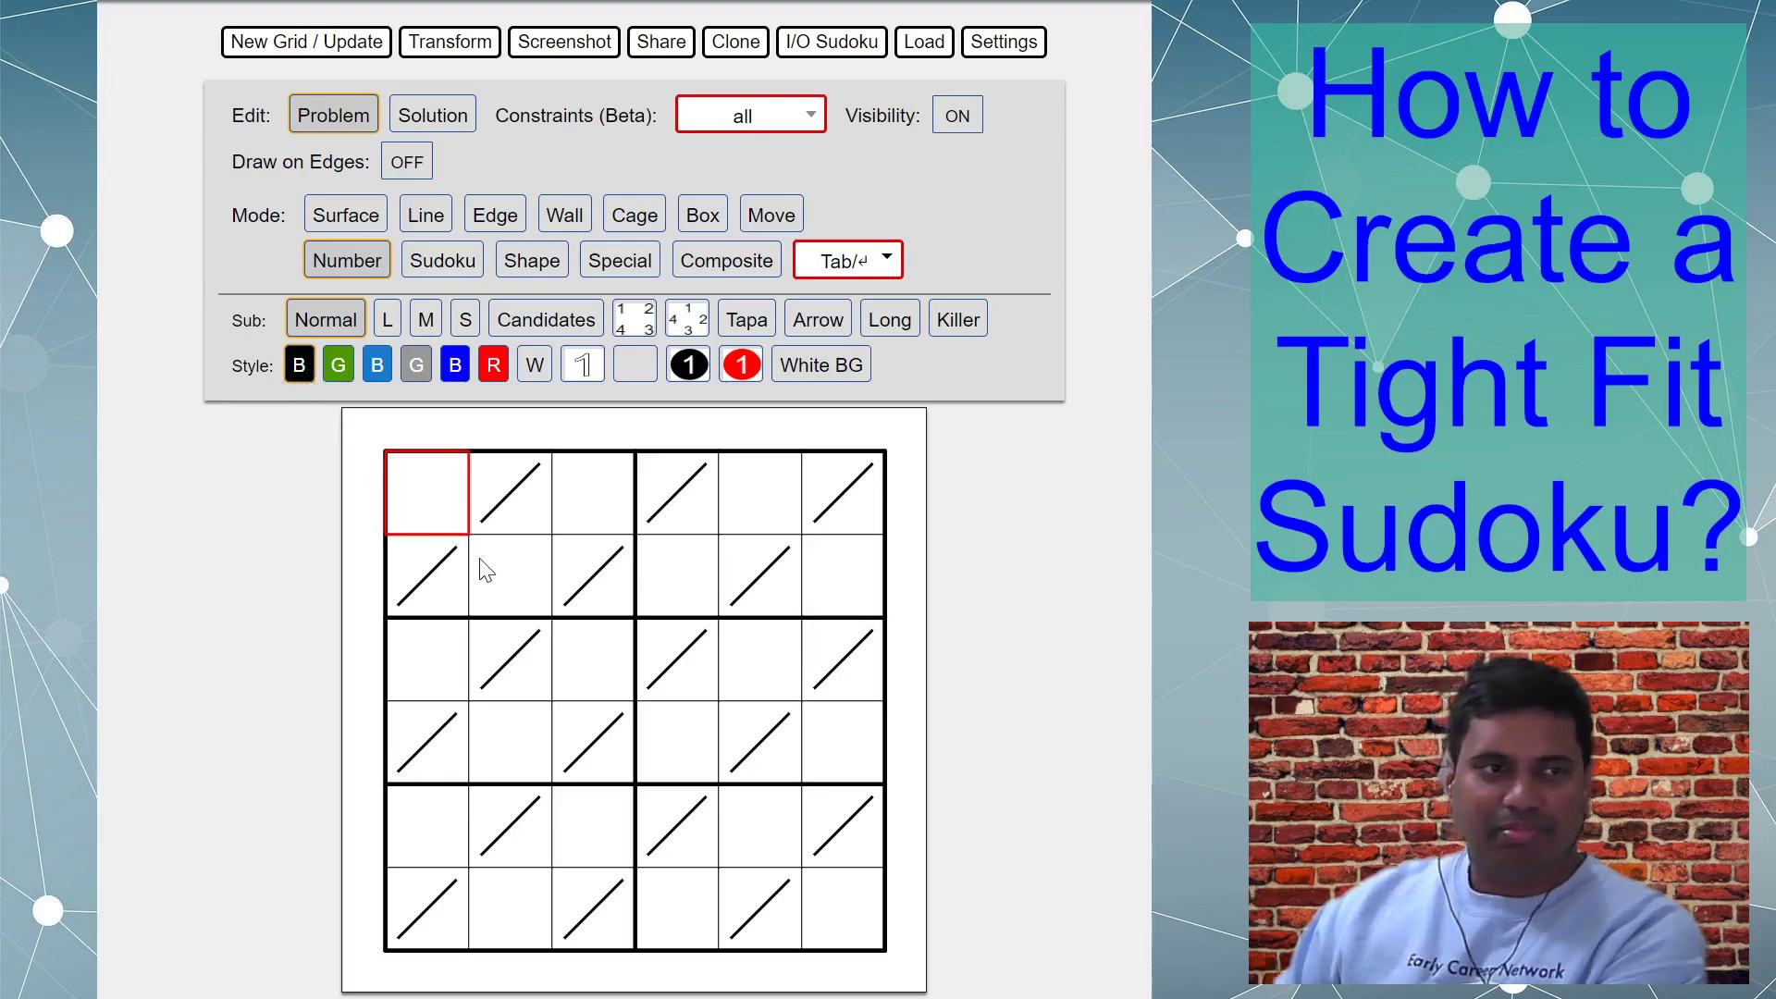
type("1")
key("Down")
key("Down")
type("6")
Step: Enter 6 in row 2 column 4, 7 in row 5 column 3, 6 in row 4 column 6 and 2 in row 6 column 6
left_click(667, 597)
type("6")
left_click(616, 833)
type("7")
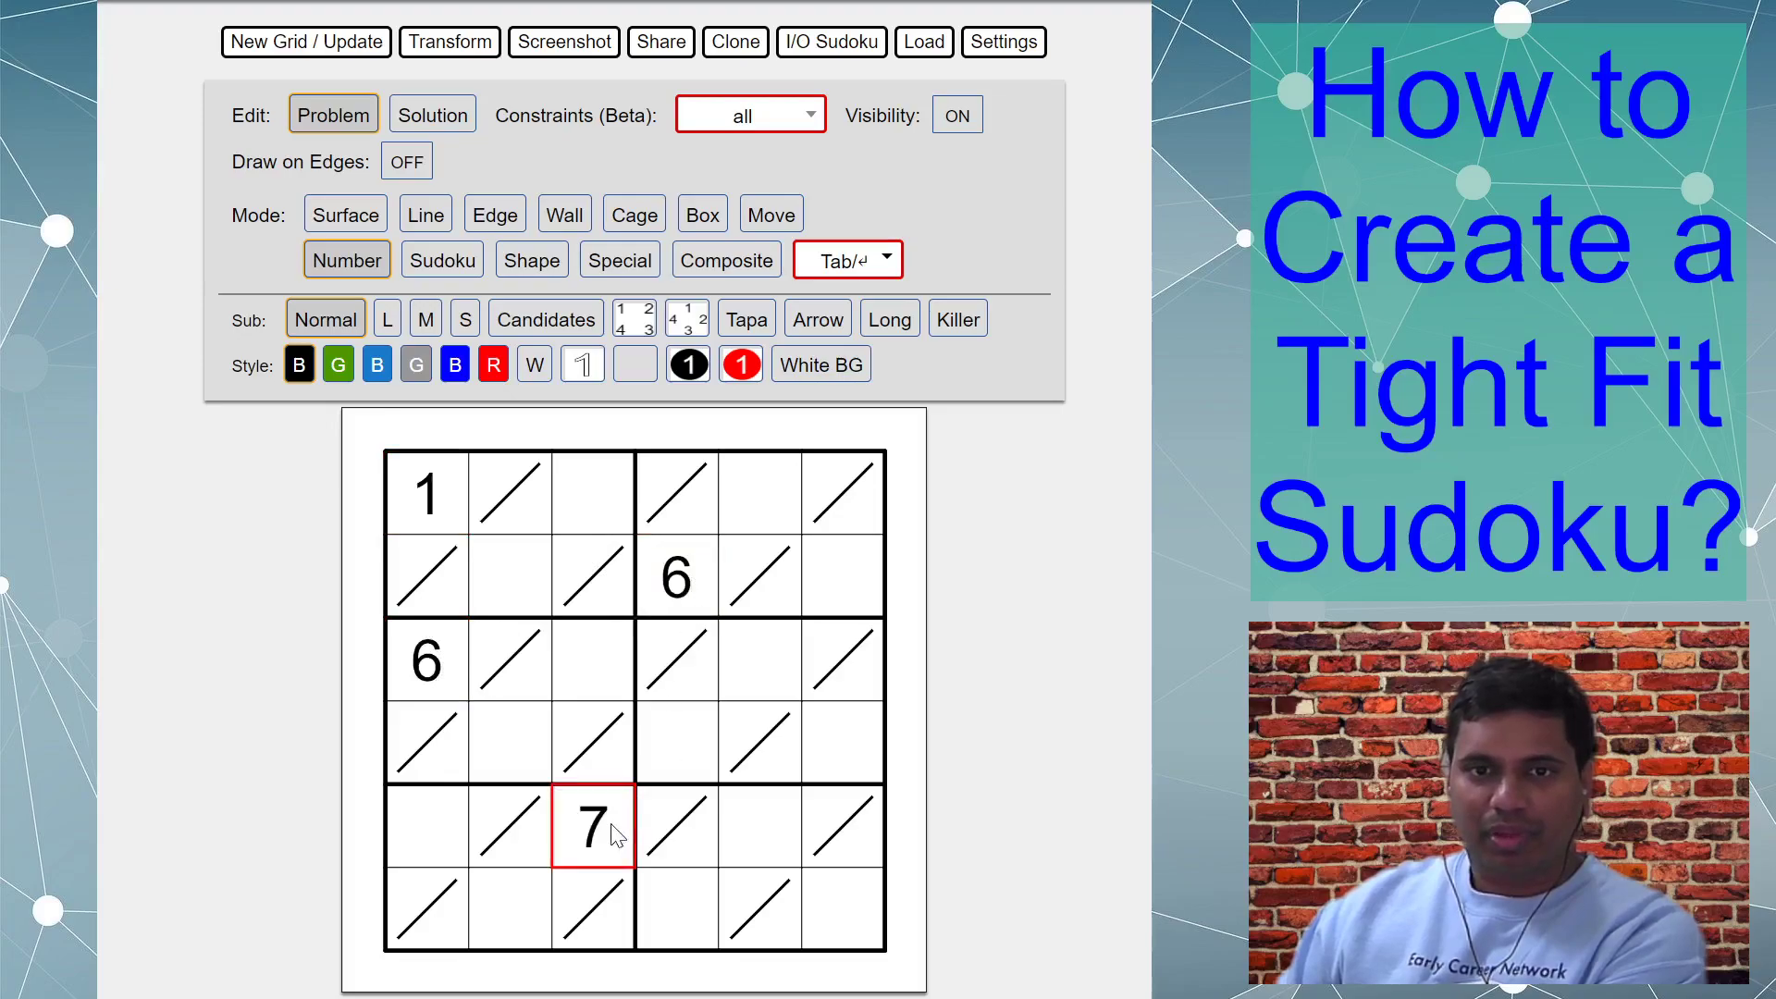
left_click(840, 763)
type("6")
left_click(849, 928)
type("2")
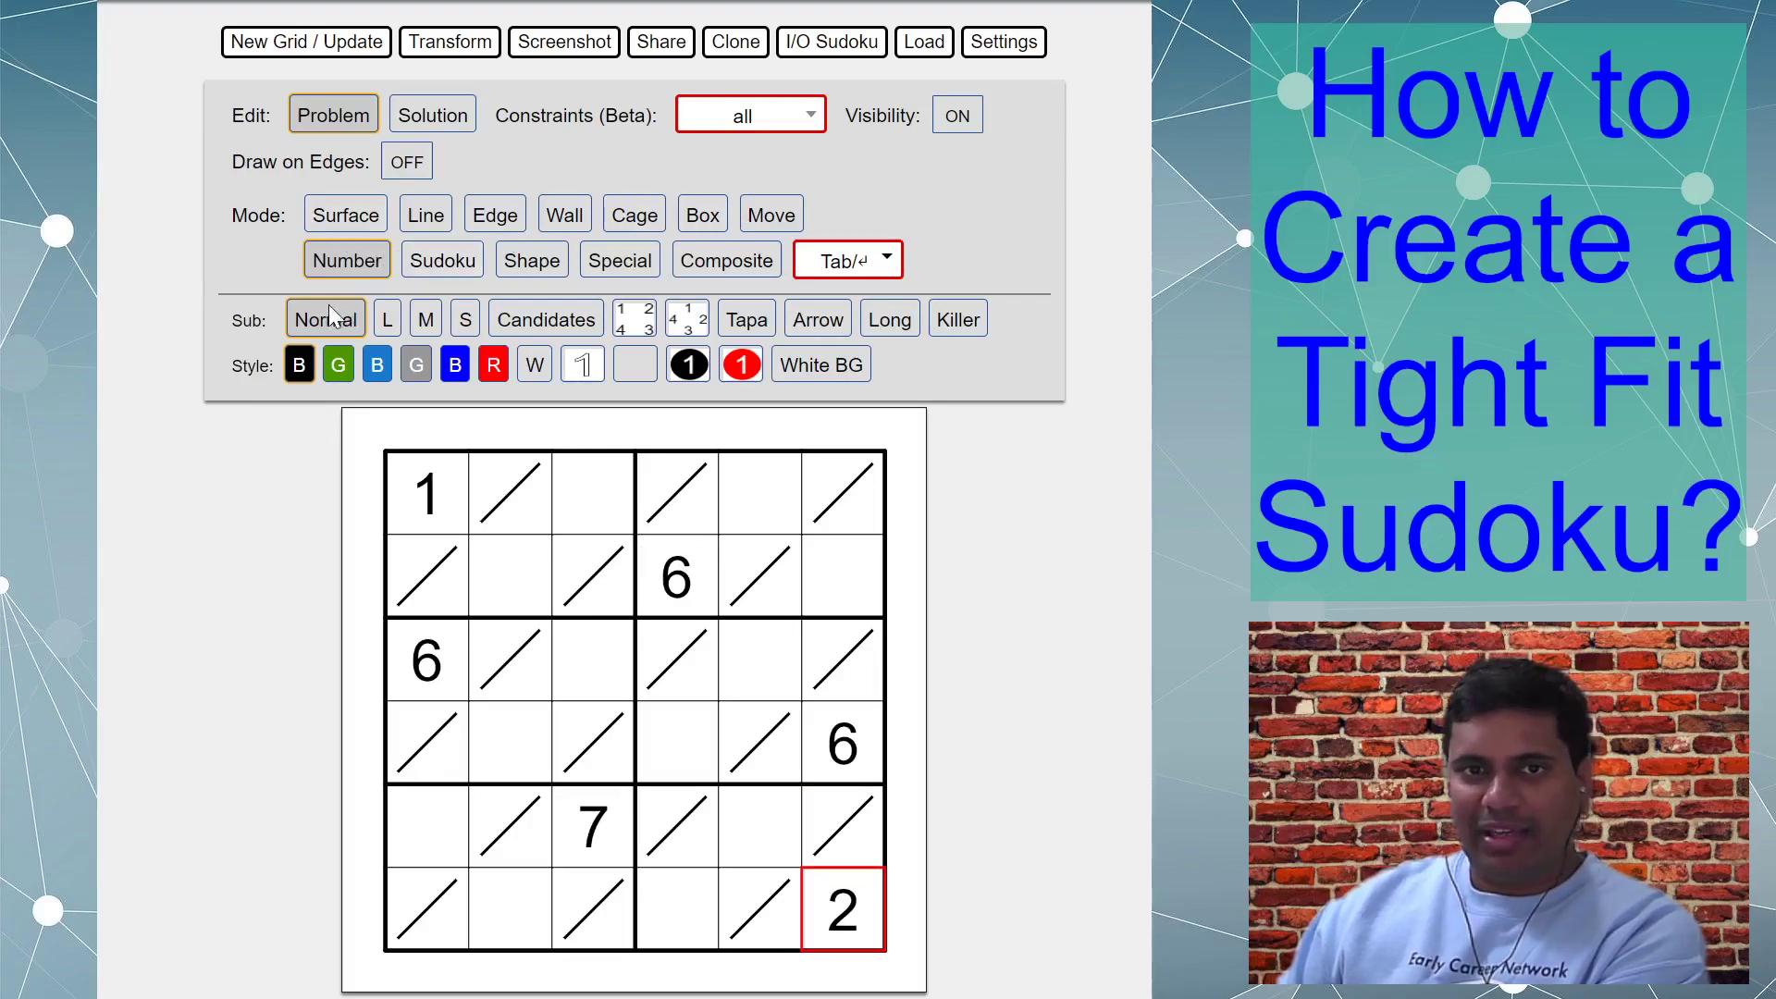
Step: Turn the Panel setting ON and move the floating number panel farther from the grid
left_click(999, 46)
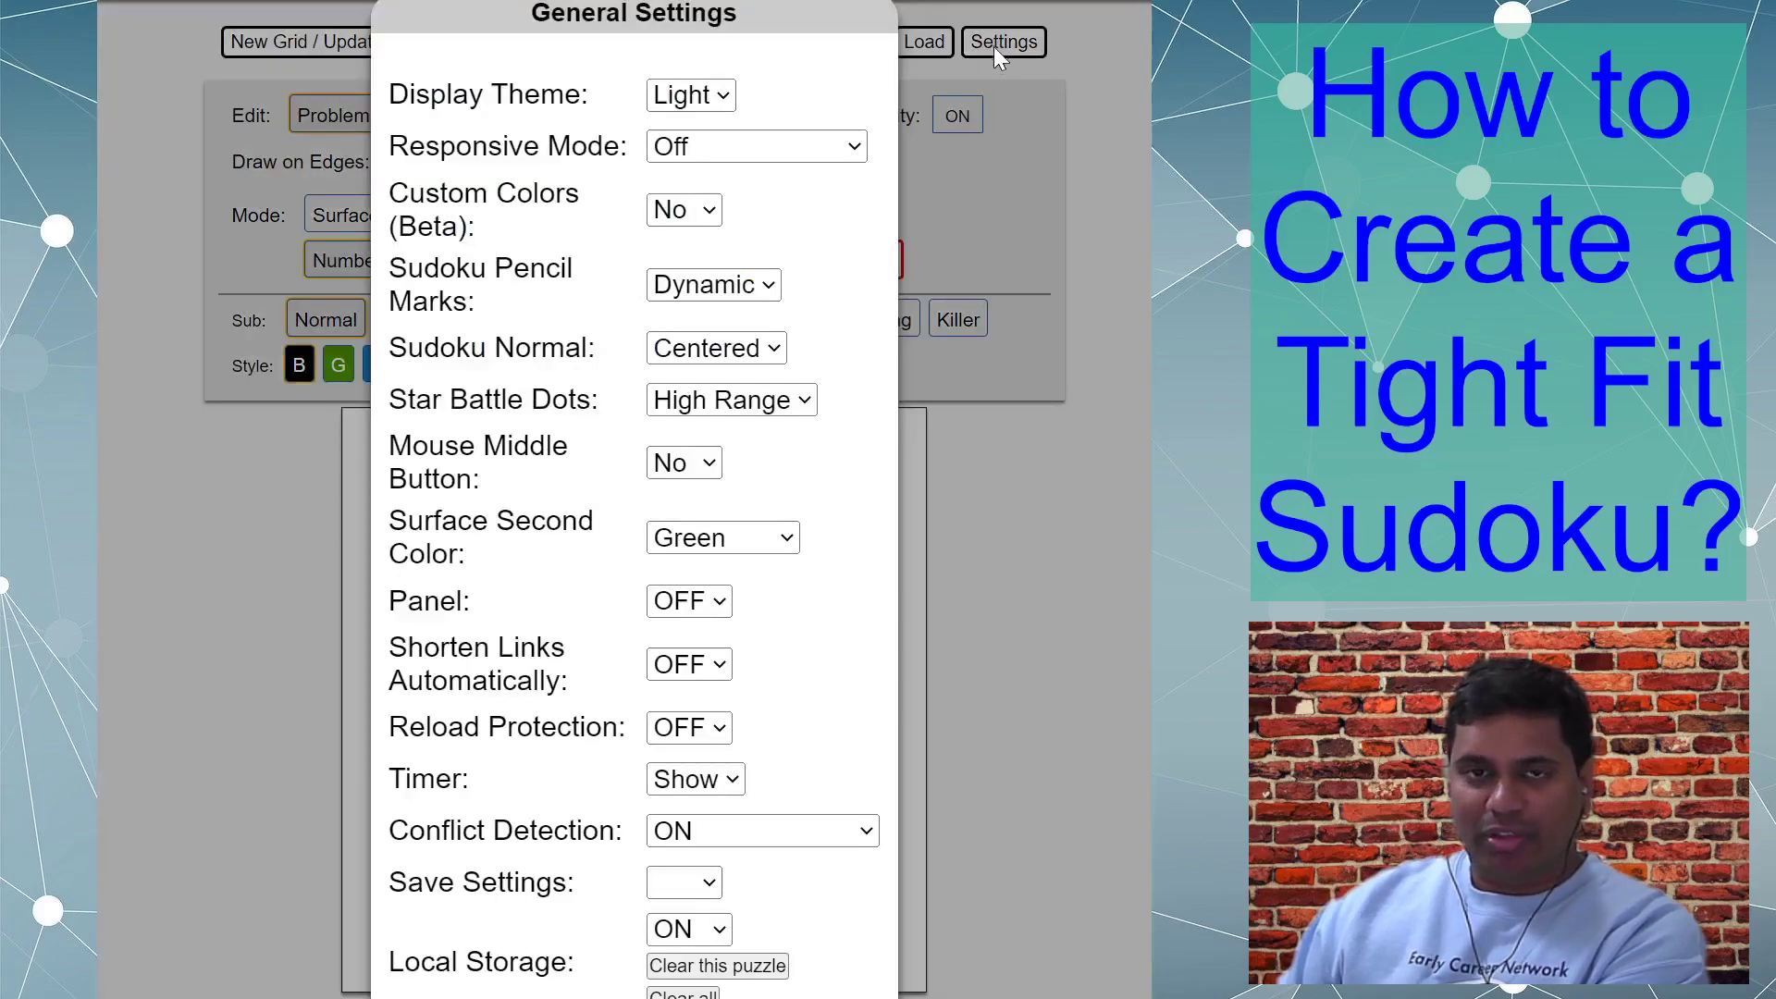
left_click(692, 609)
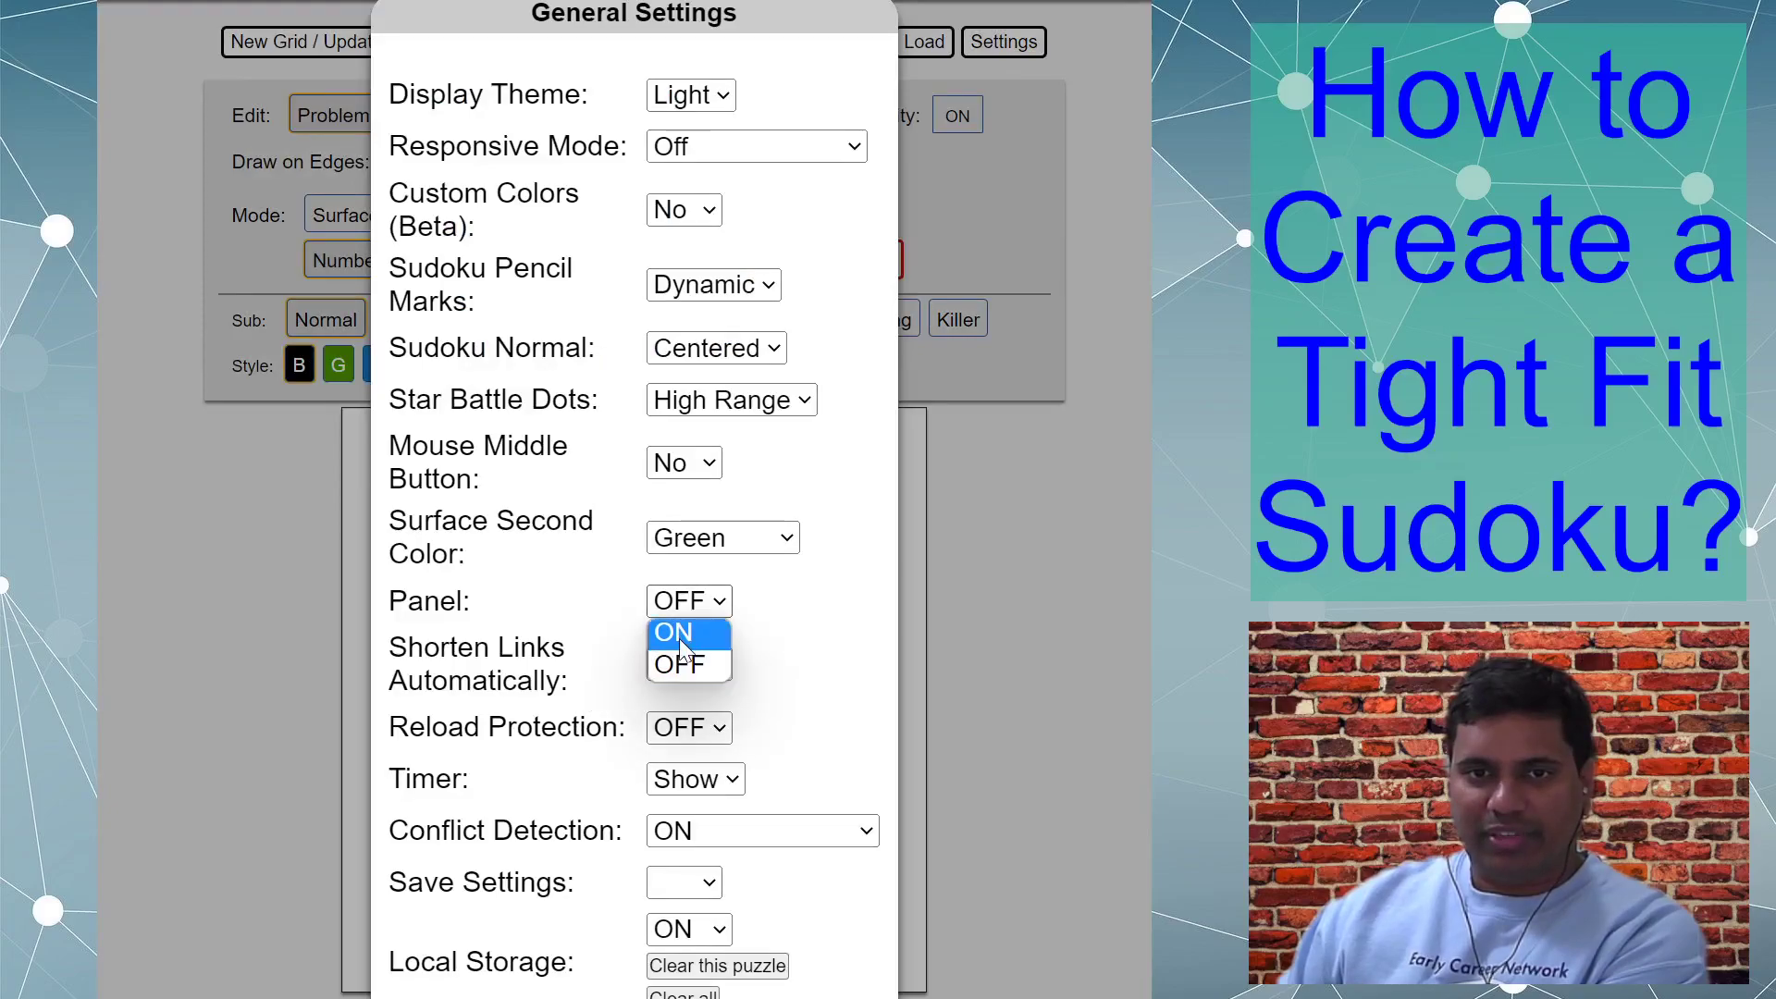
left_click(678, 633)
left_click(992, 108)
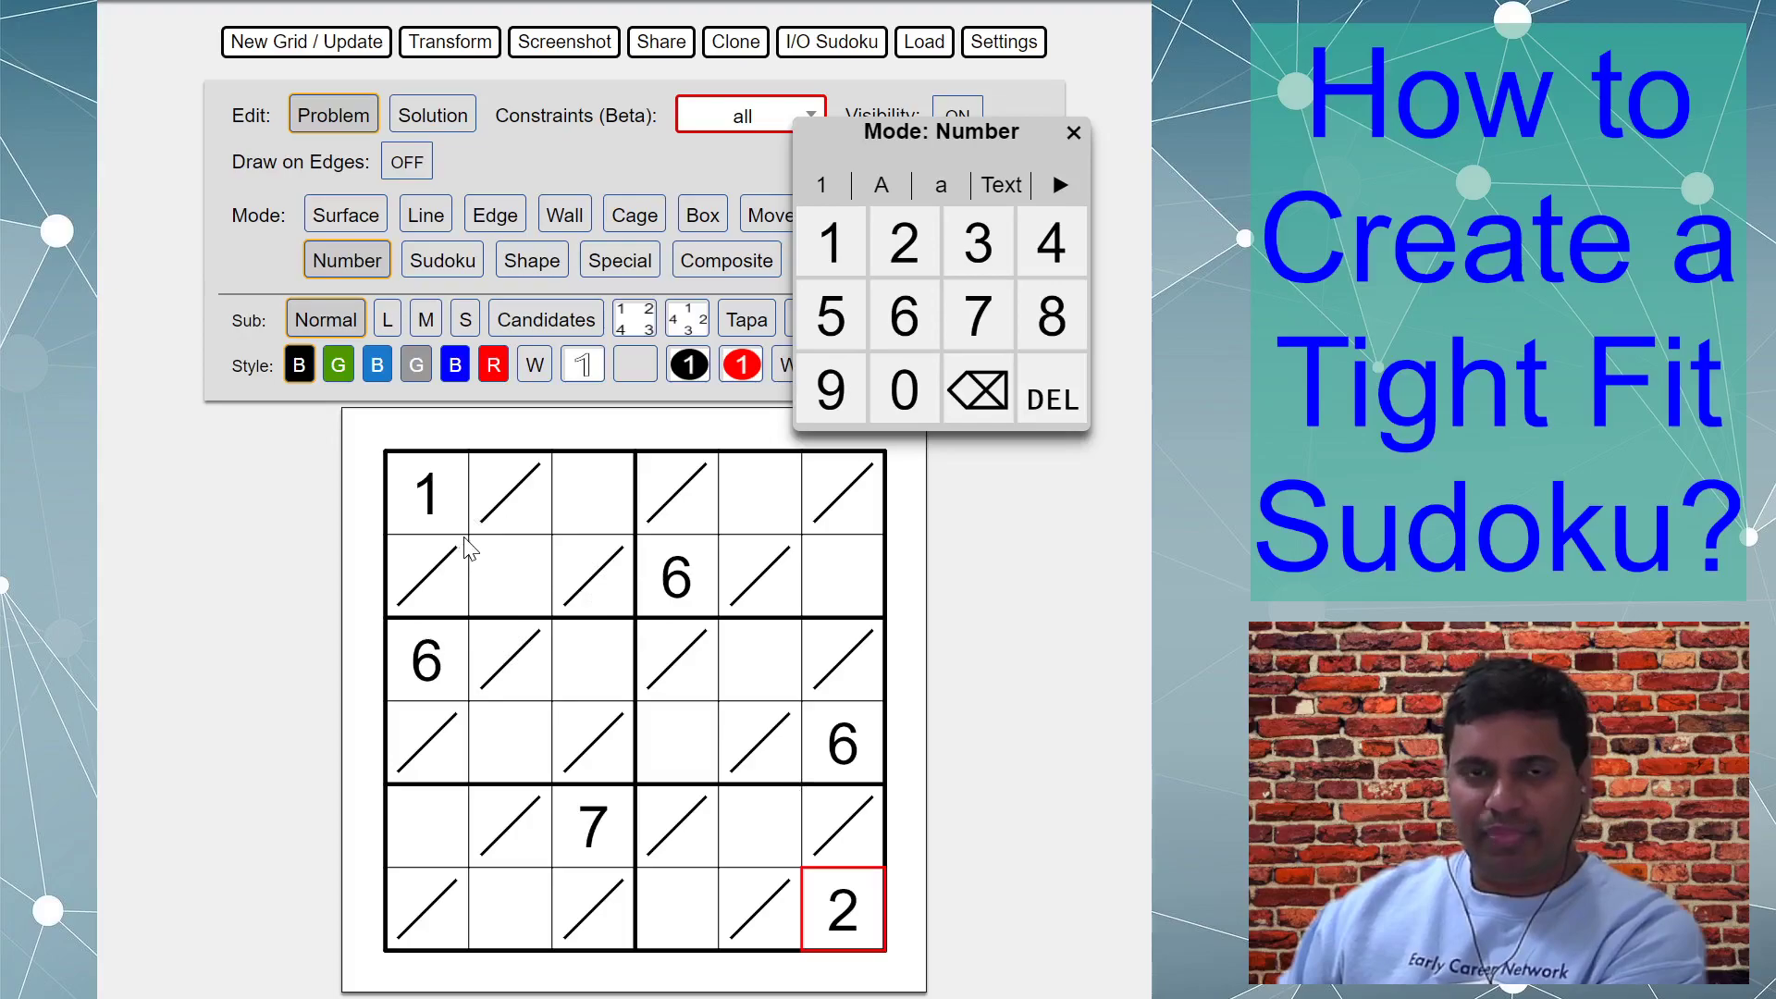
left_click_drag(856, 128, 911, 95)
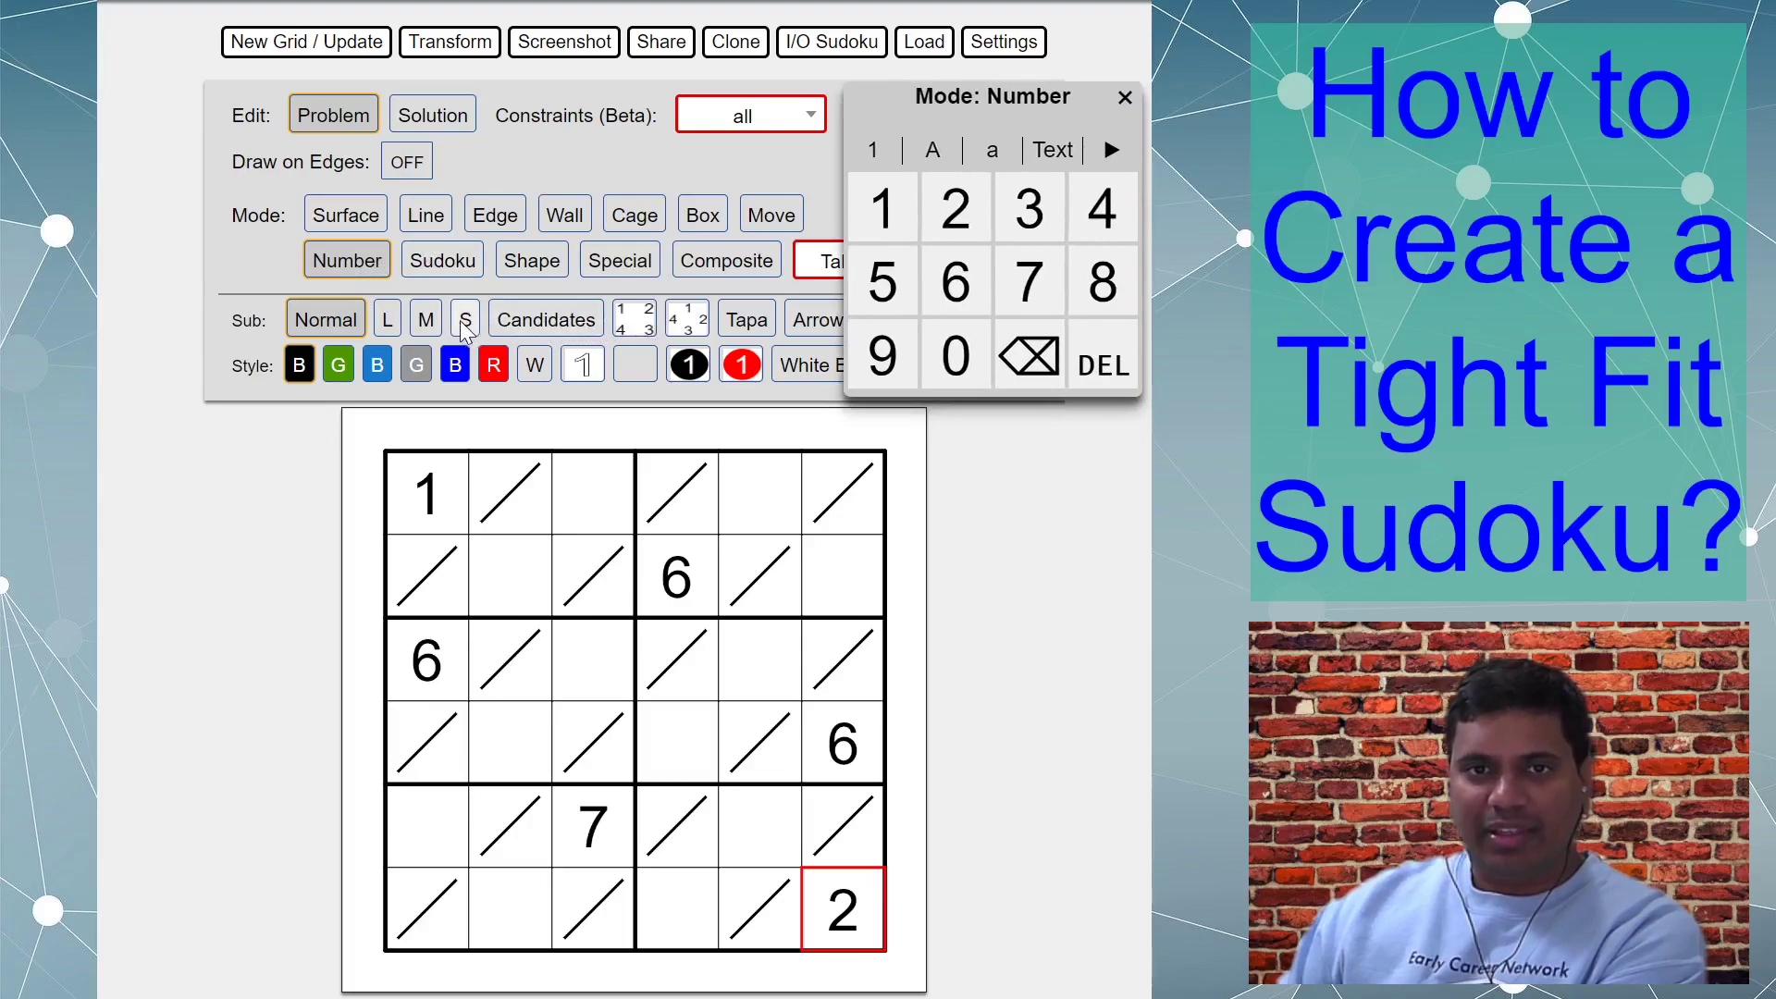
Step: Switch Number mode to the quarter-cell corner submode and try out the corner positions of the cell in row 5, column 5
left_click(637, 324)
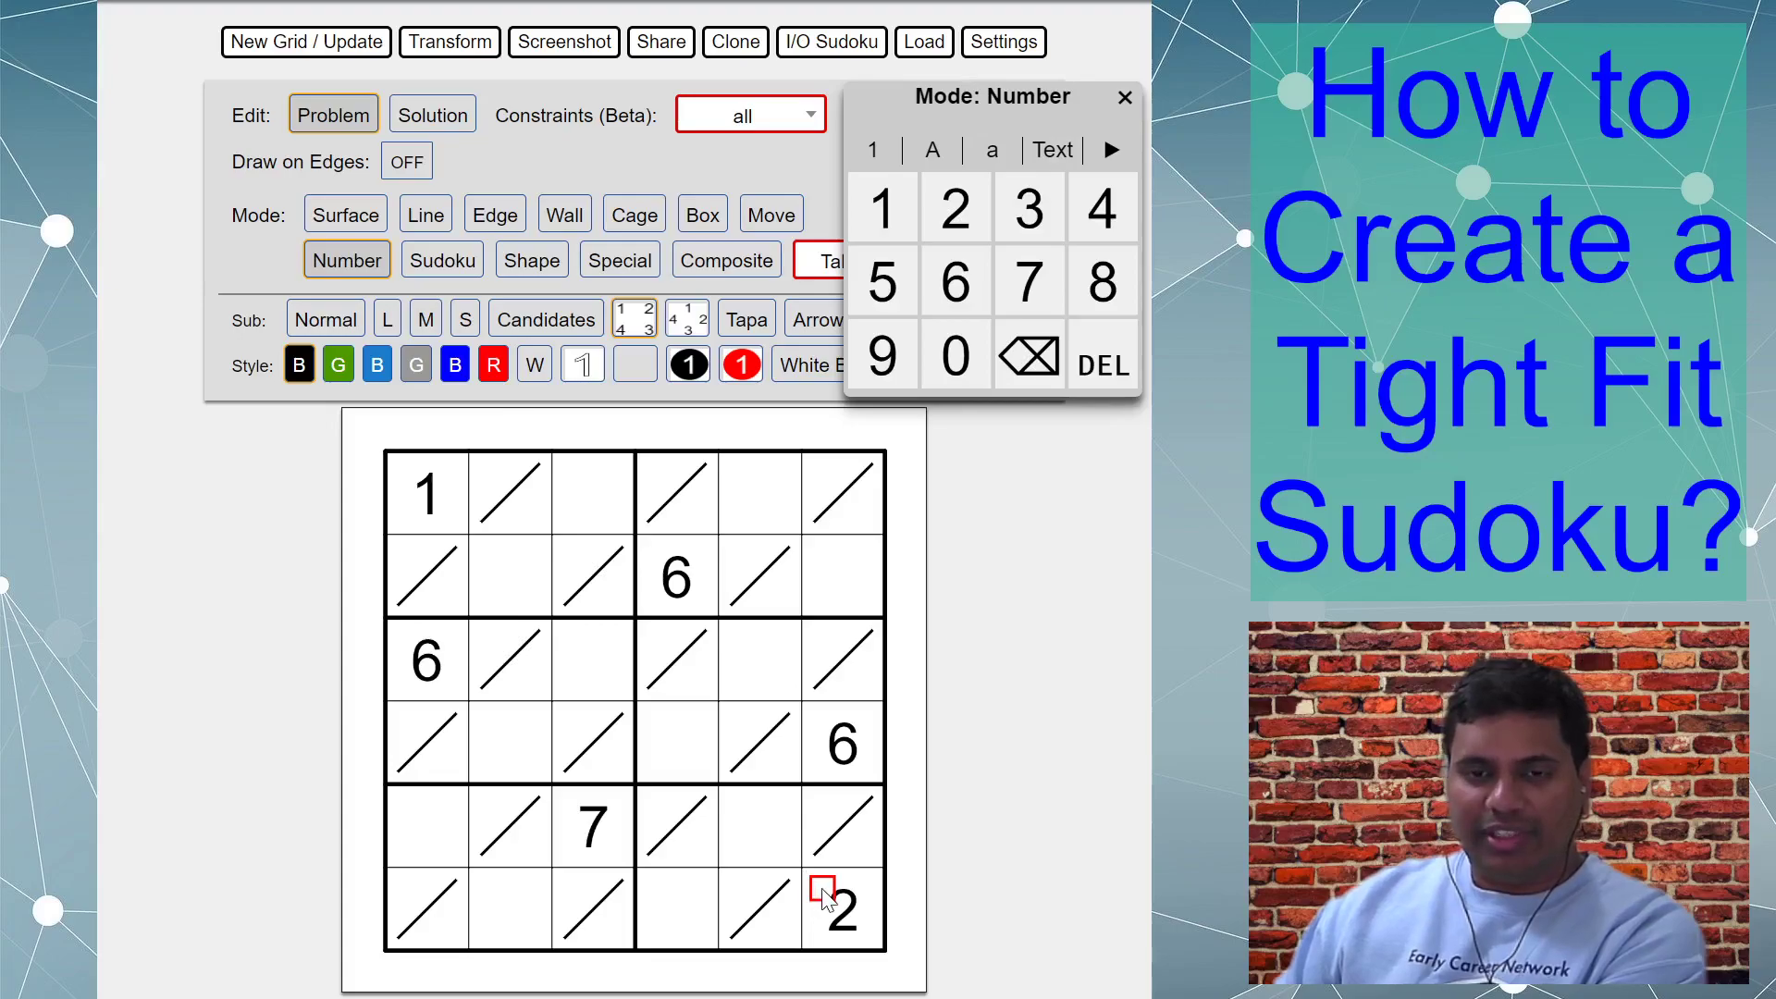
key("BackSpace")
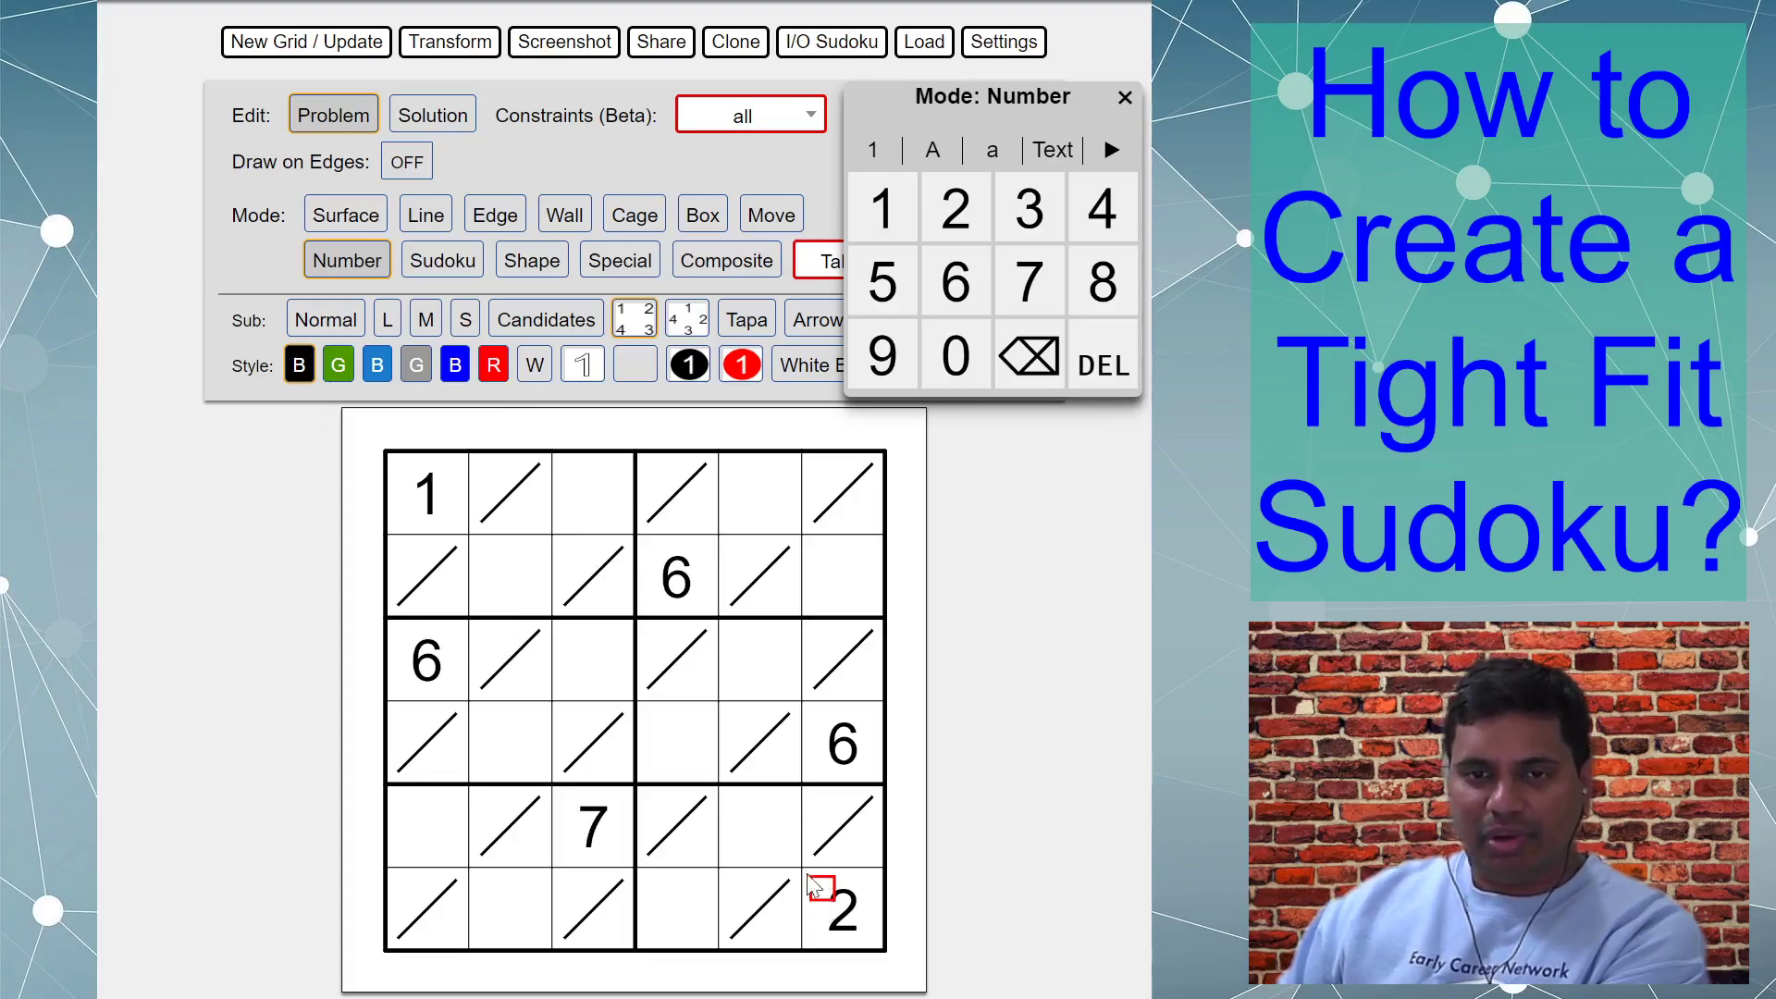
left_click(738, 890)
left_click(734, 808)
left_click(775, 801)
left_click(775, 848)
left_click(743, 848)
left_click(737, 800)
left_click(773, 797)
left_click(775, 847)
left_click(744, 849)
left_click(737, 801)
left_click(775, 799)
left_click(766, 848)
left_click(744, 848)
left_click(743, 806)
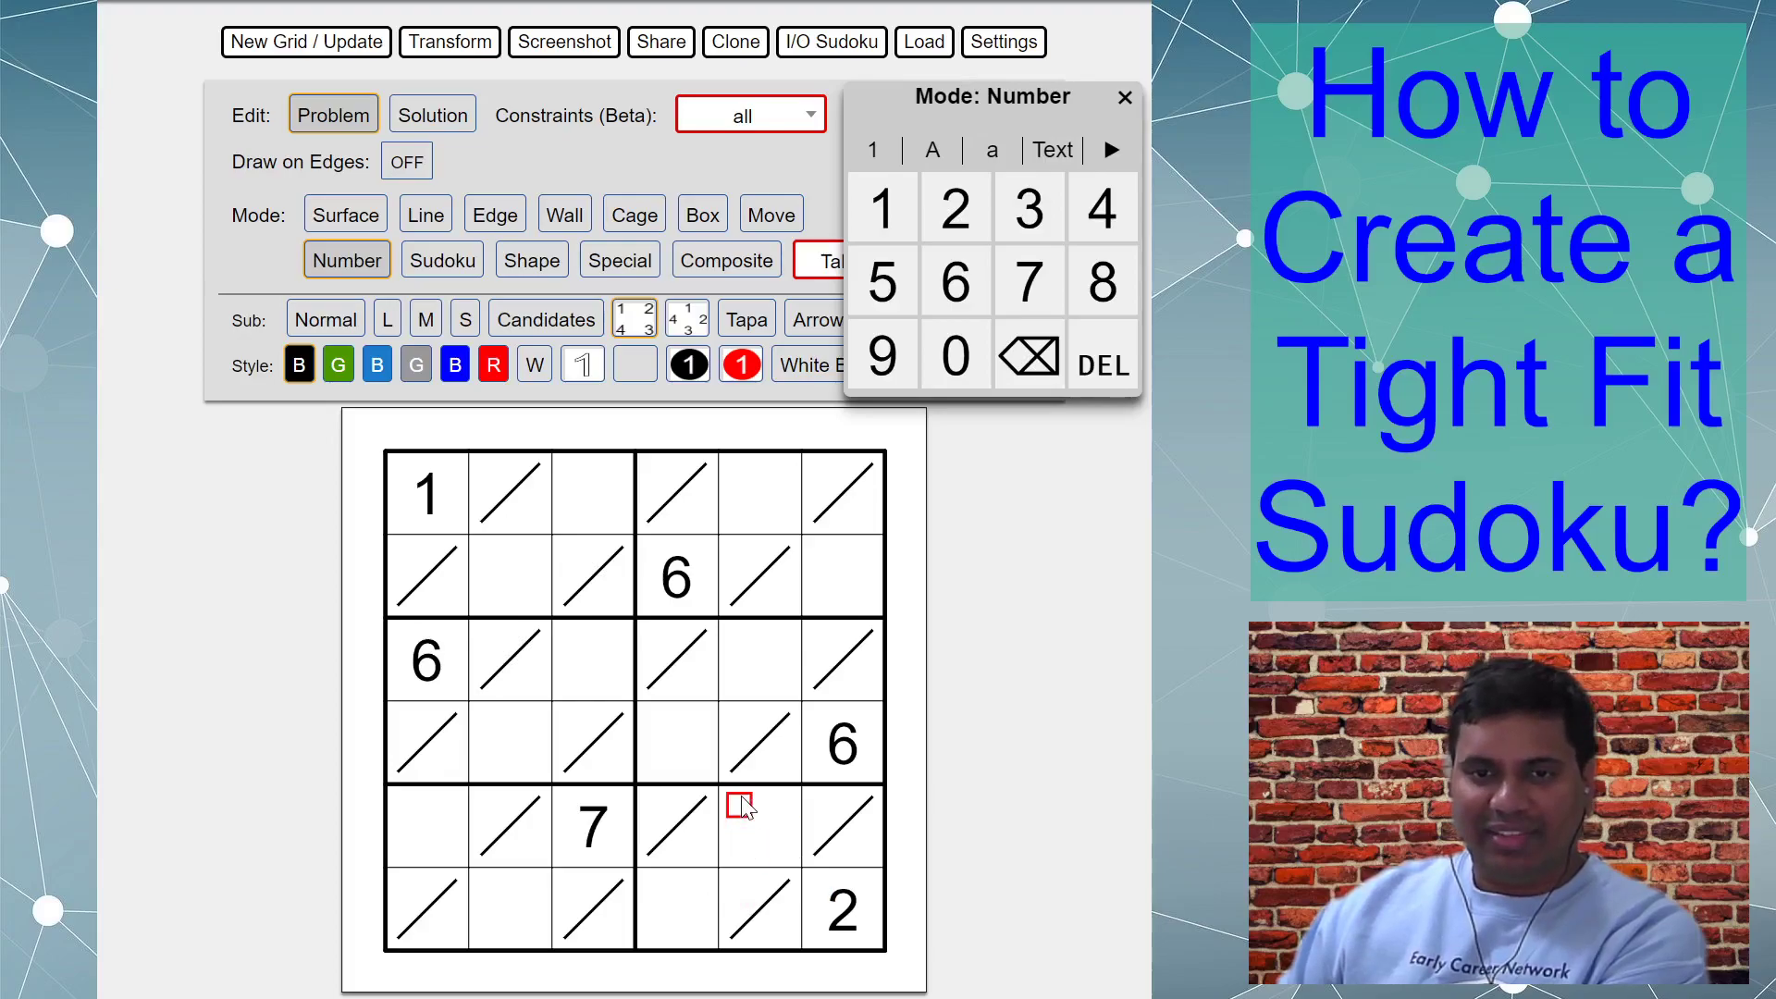
Step: Enter given corner numbers: upper-left 6 in row 1 column 2, lower-right 4 in row 3 column 4, upper-left 4 in row 2 column 5
left_click(488, 471)
key("6")
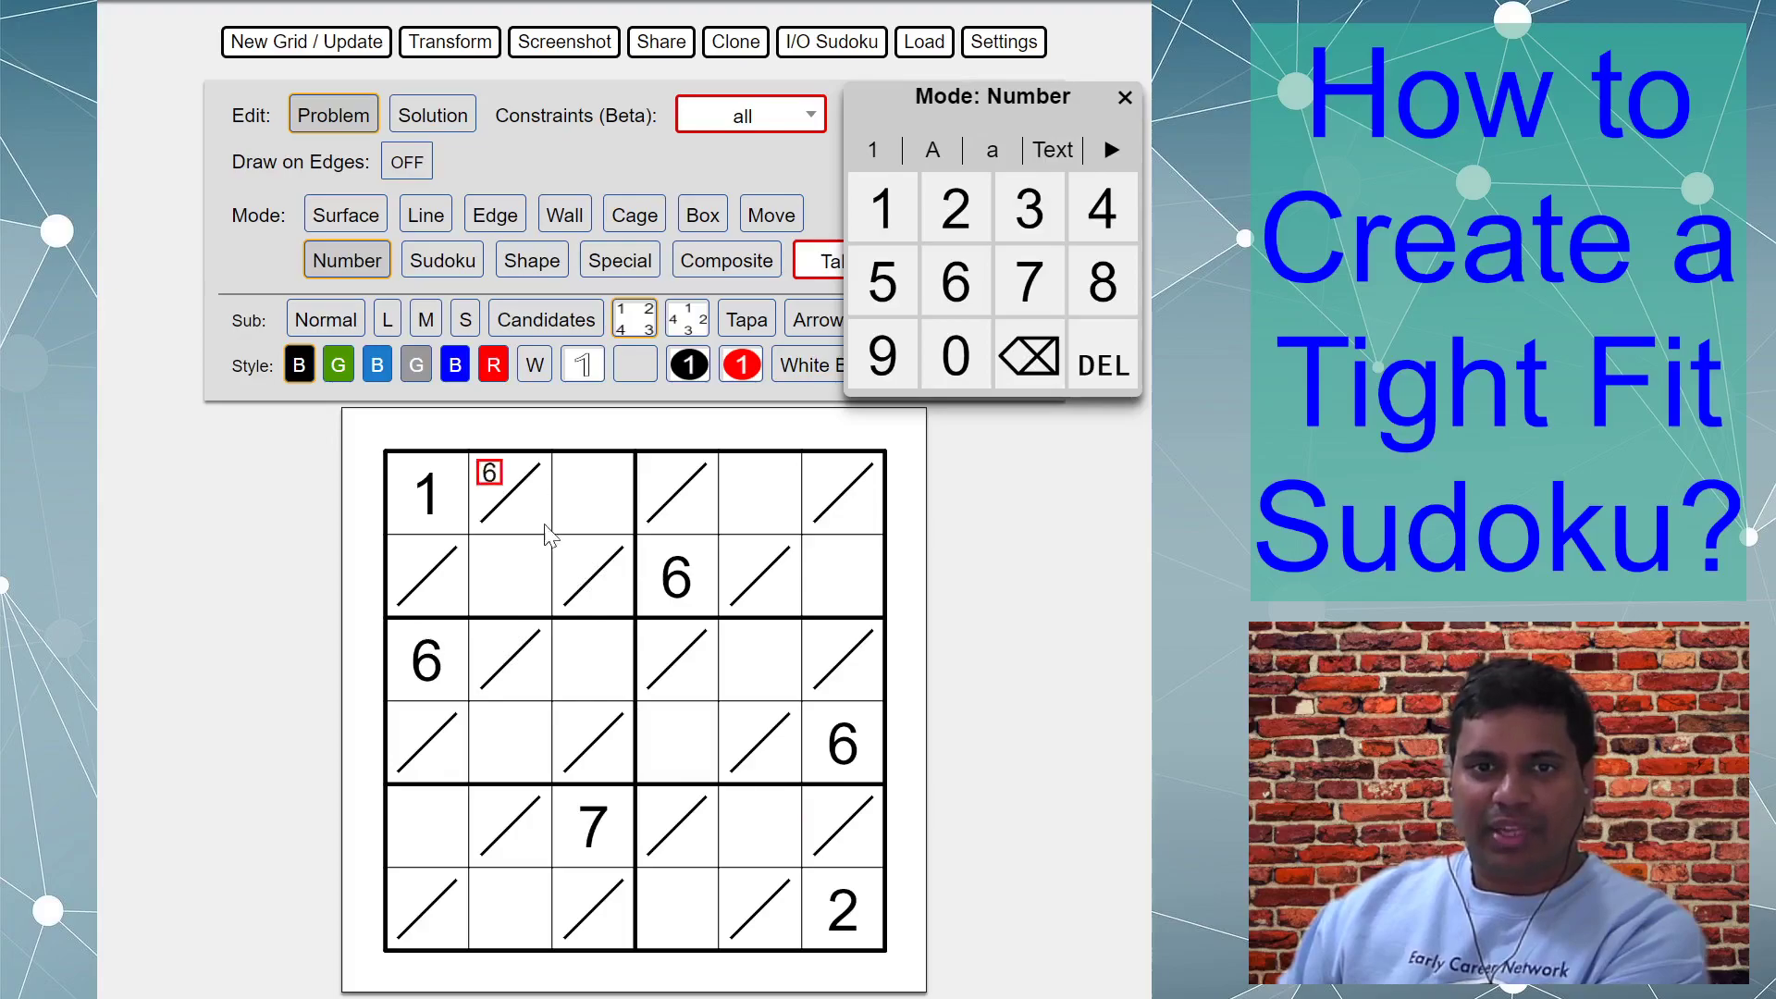
left_click(699, 682)
key("4")
left_click(738, 555)
key("4")
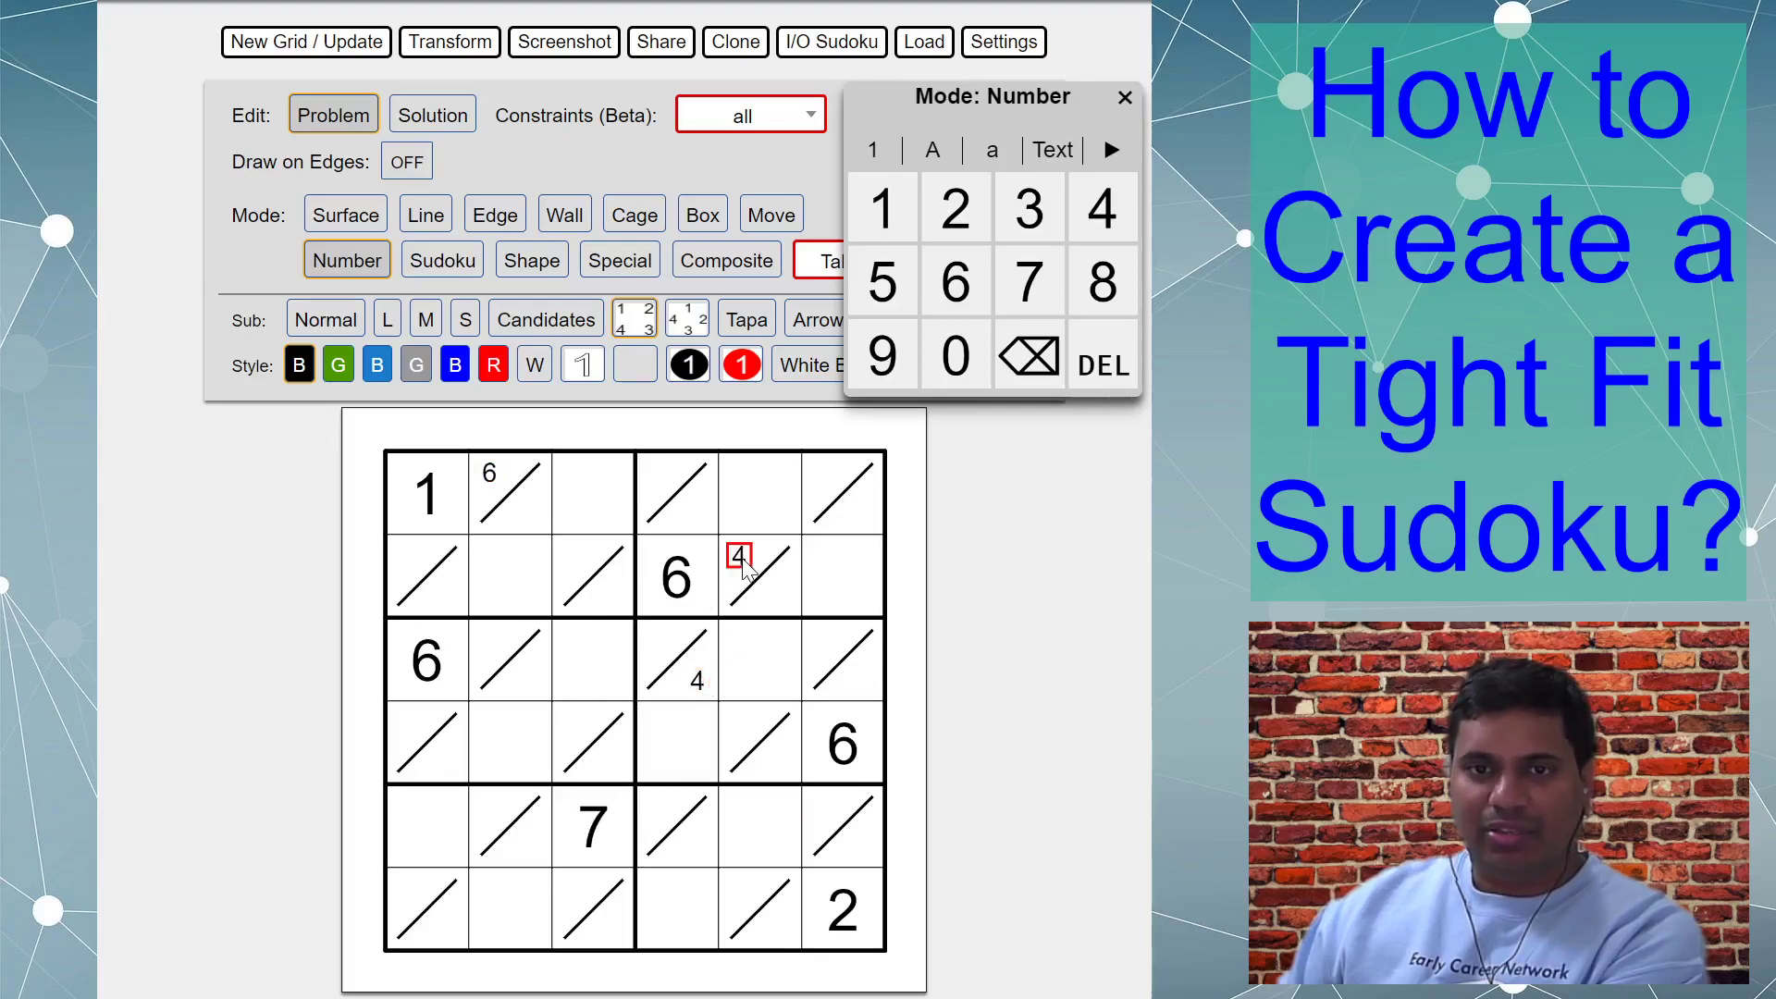
Step: Enter a given 7 in the upper-left corner of row 1, column 6 and a 5 in that of row 4, column 3
left_click(830, 487)
key("7")
left_click(568, 730)
key("5")
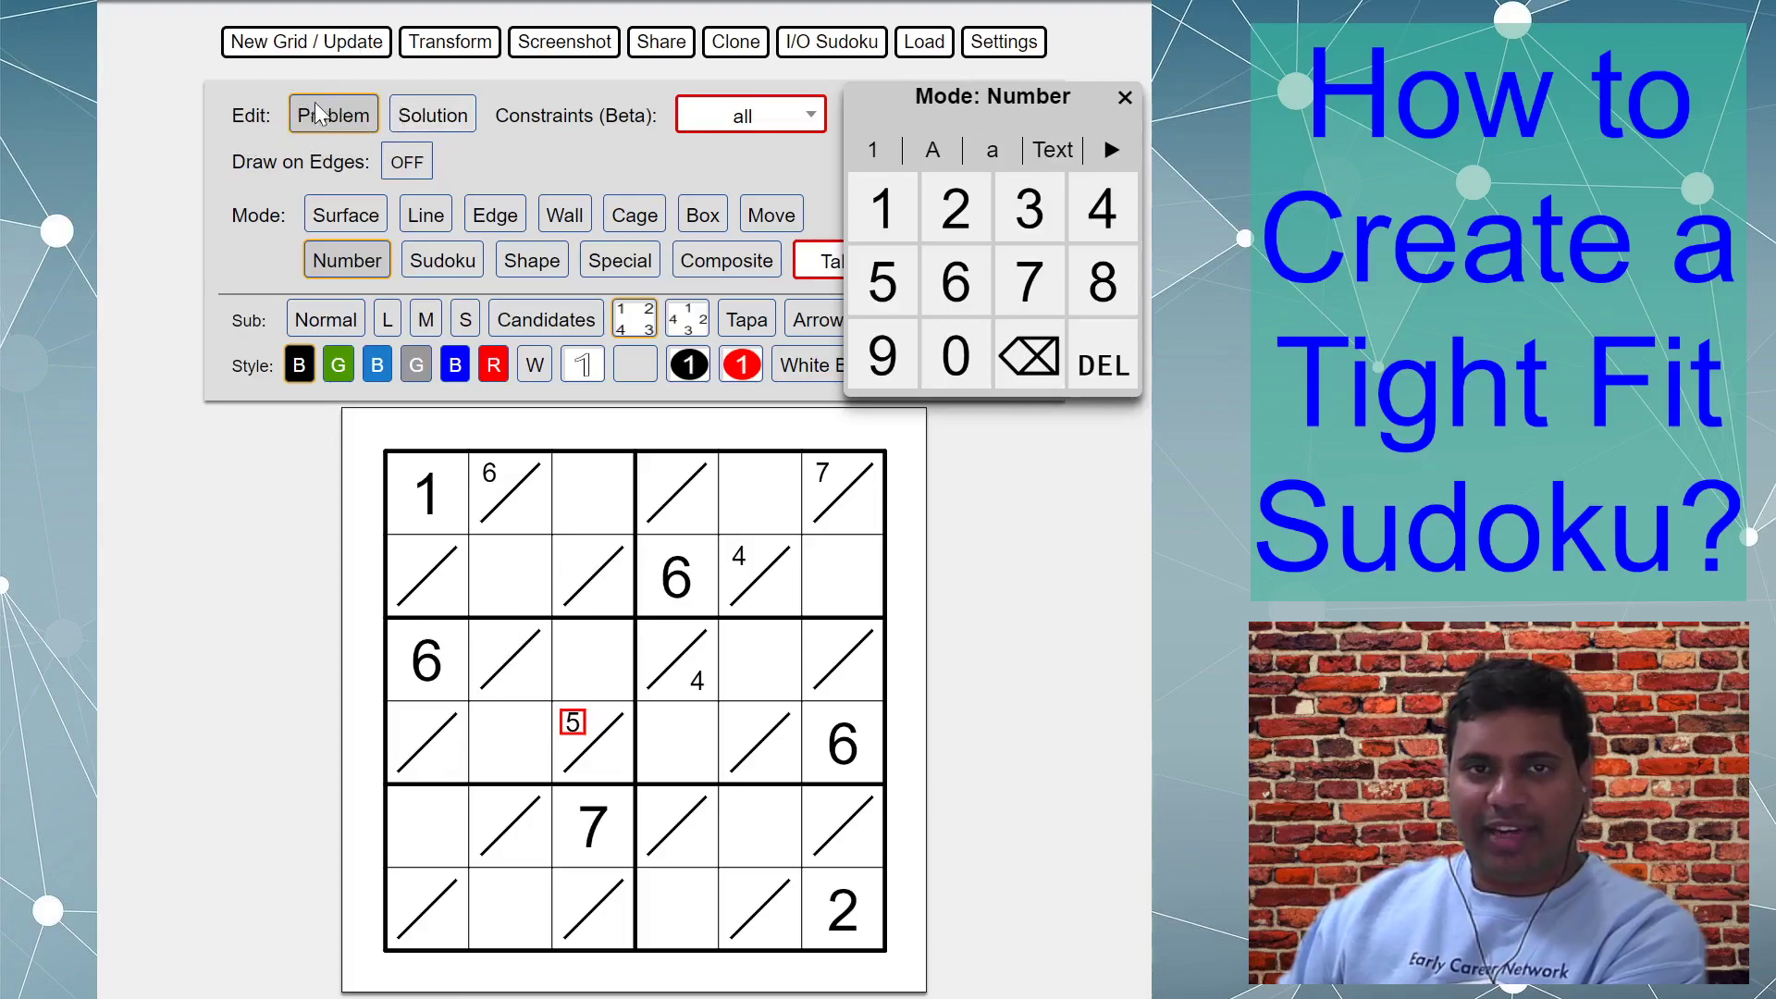
Step: In Solution editing, use blue Number mode to enter 5 in row 2, column 2 and 4 in row 1, column 3
left_click(424, 113)
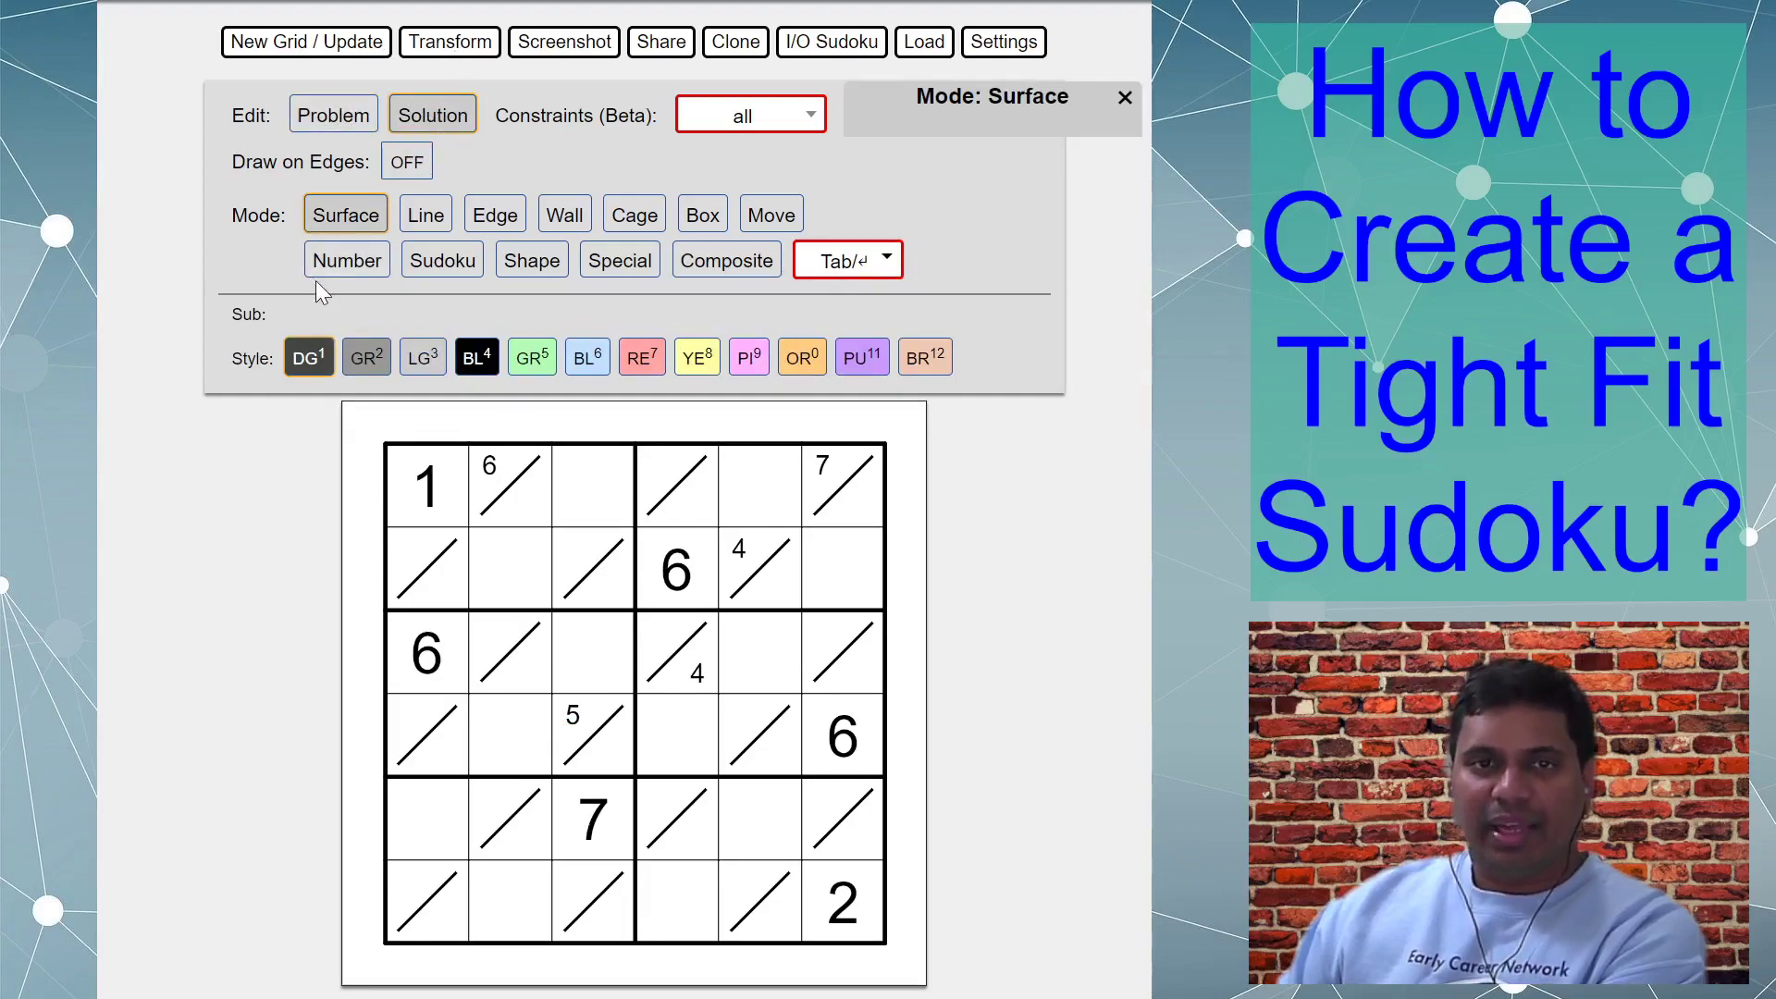
left_click(342, 263)
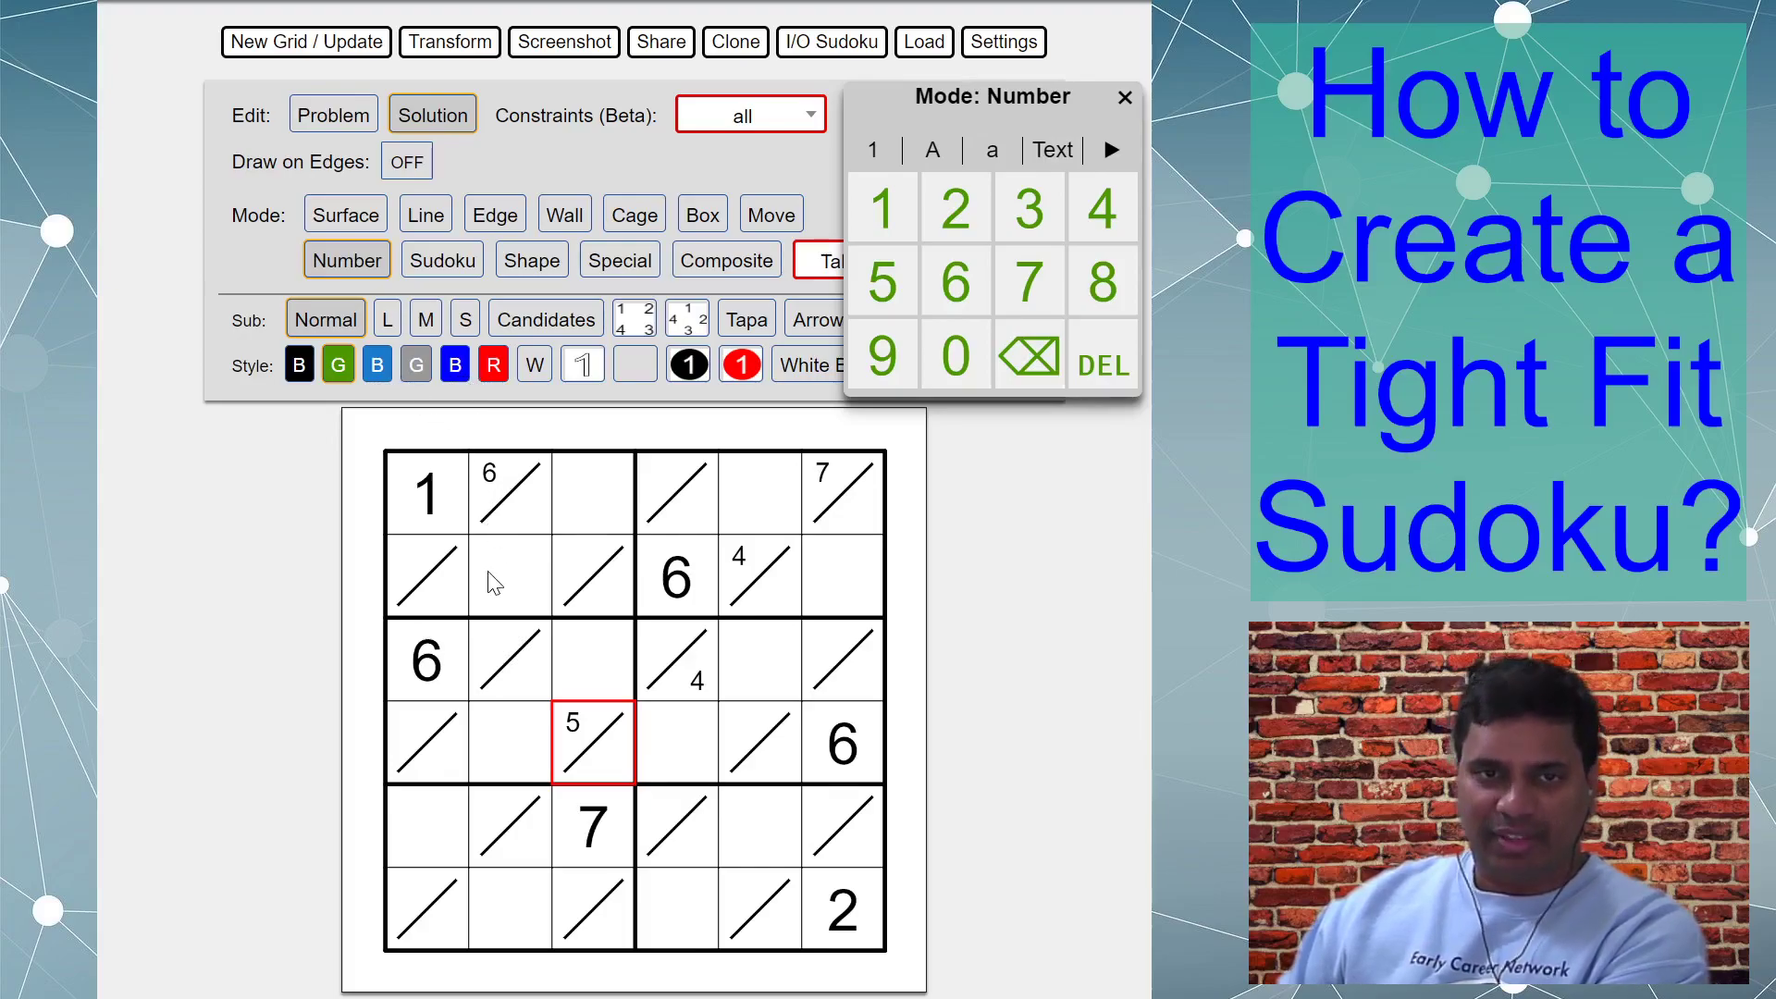
left_click(456, 365)
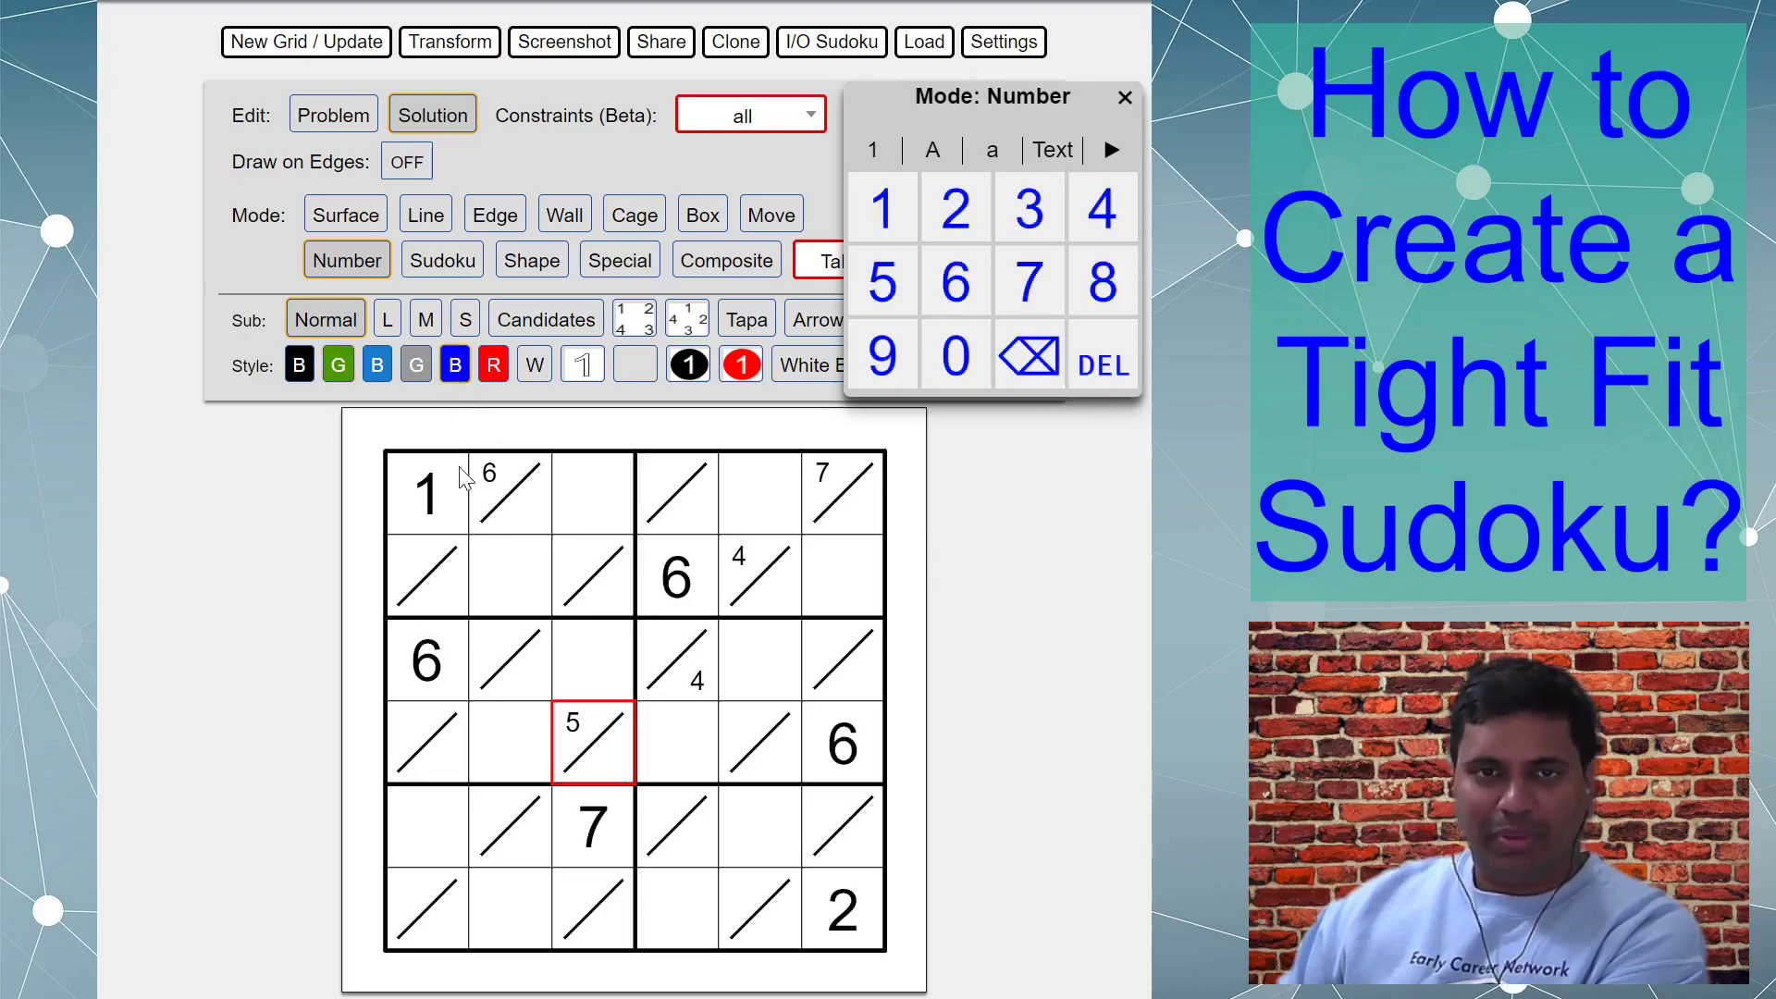
left_click(526, 578)
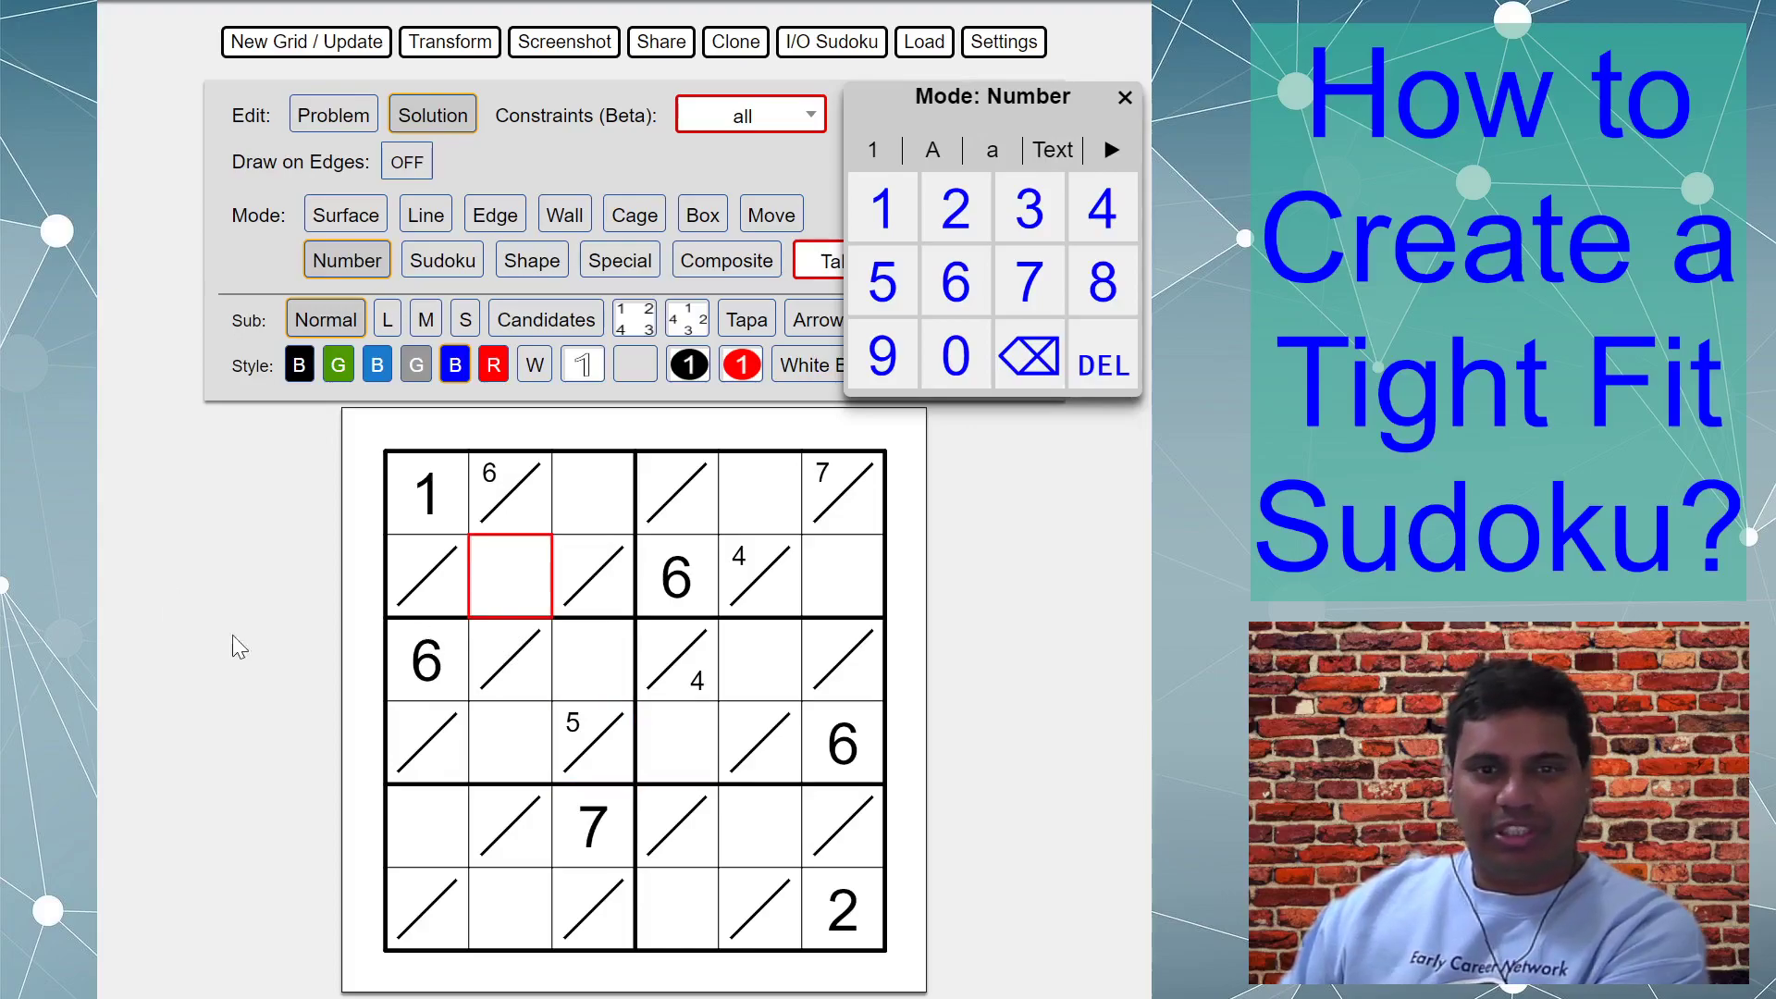
type("5")
left_click(566, 524)
type("4")
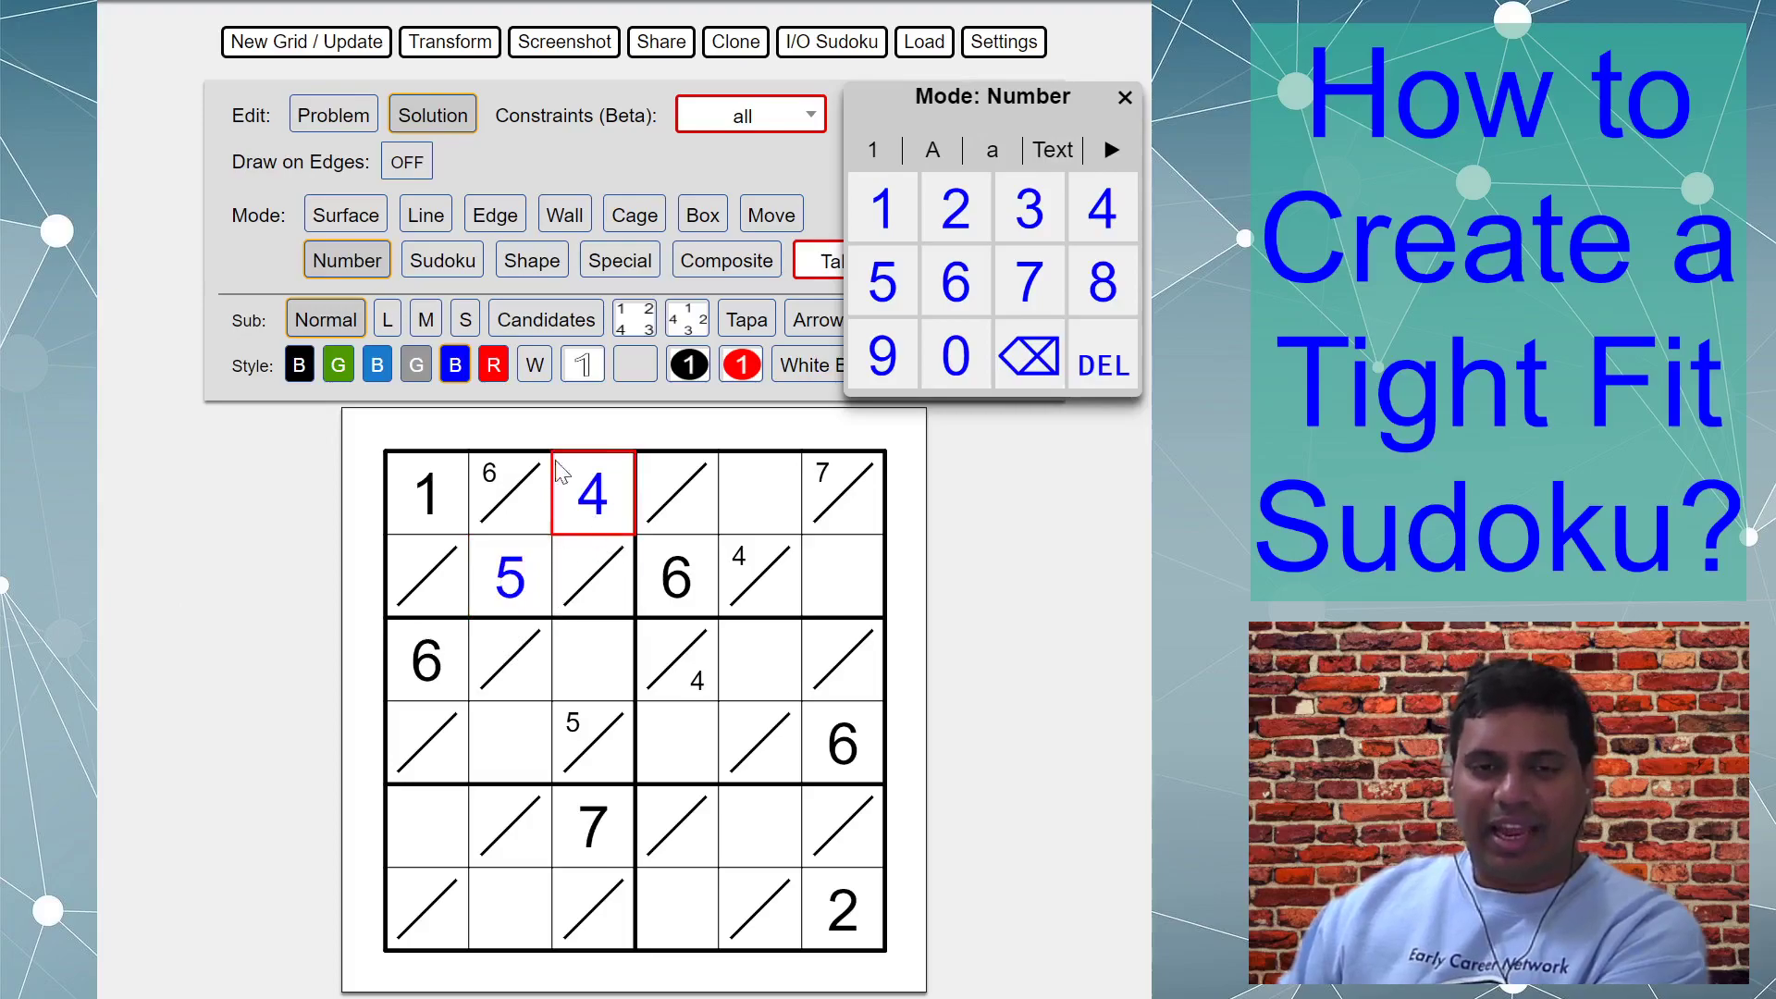
Step: With the corner number submode, enter blue solution digits 2 (upper-left) and 3 (lower-right) in row 2, column 3
left_click(645, 330)
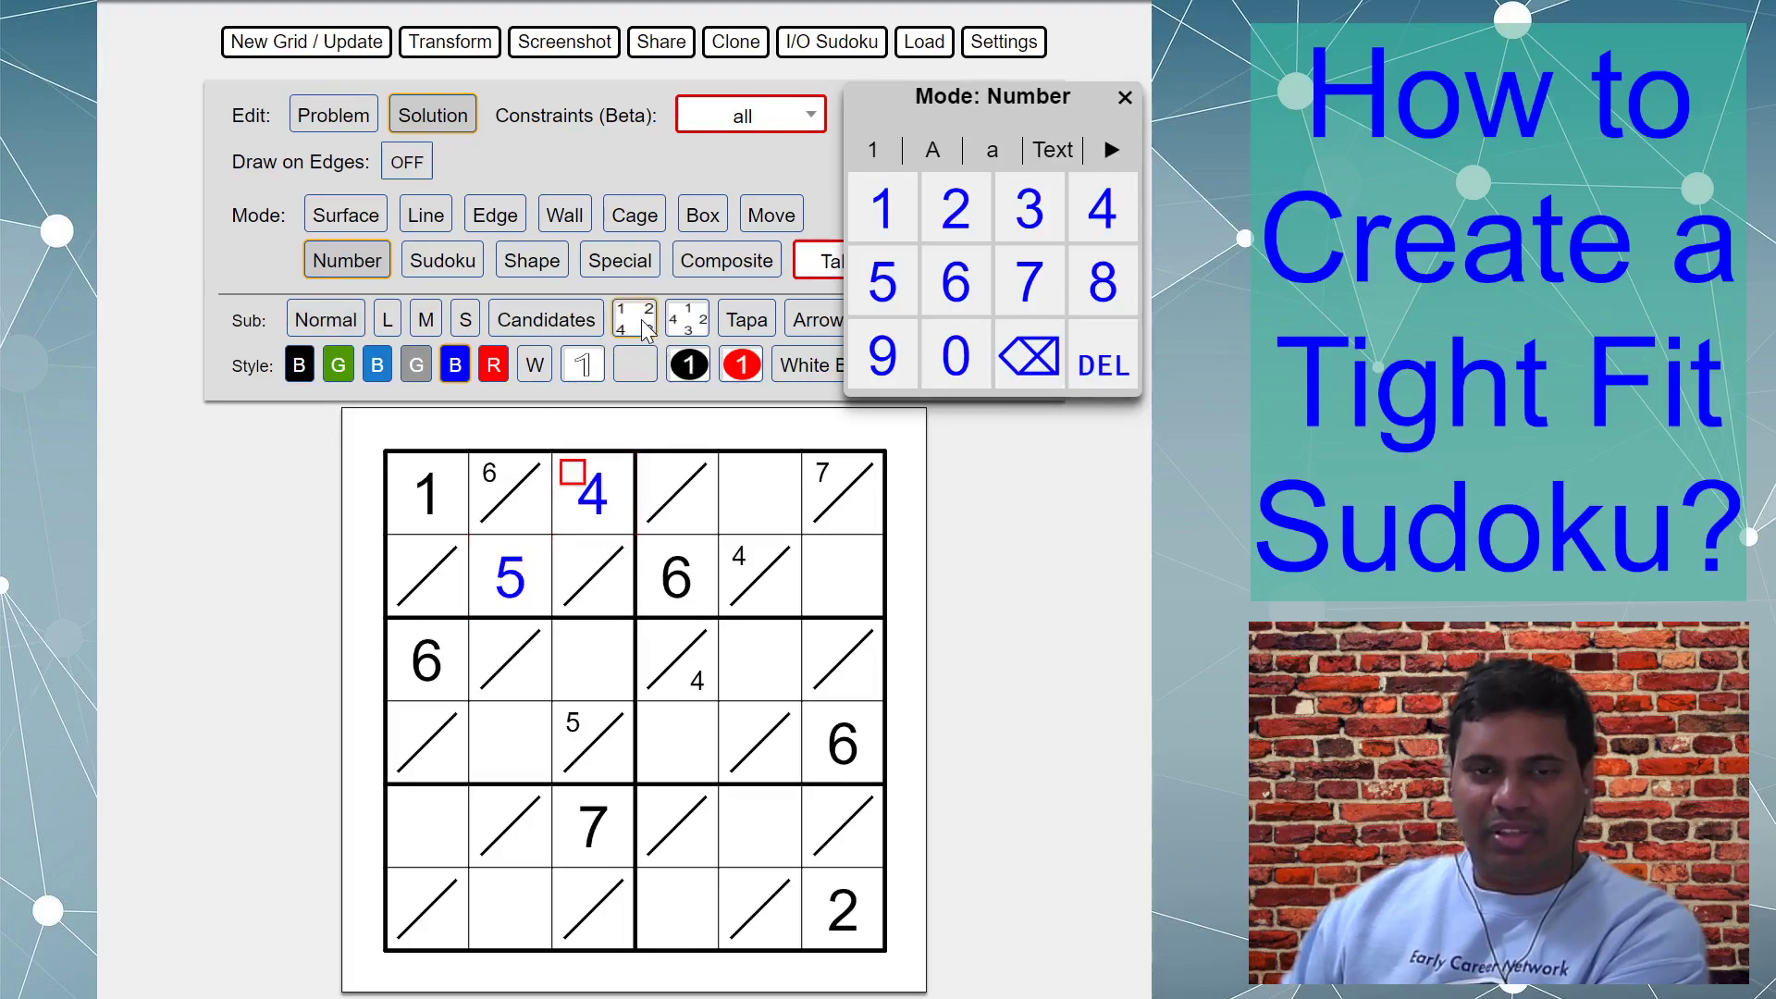
left_click(606, 592)
type("2")
left_click(612, 605)
type("3")
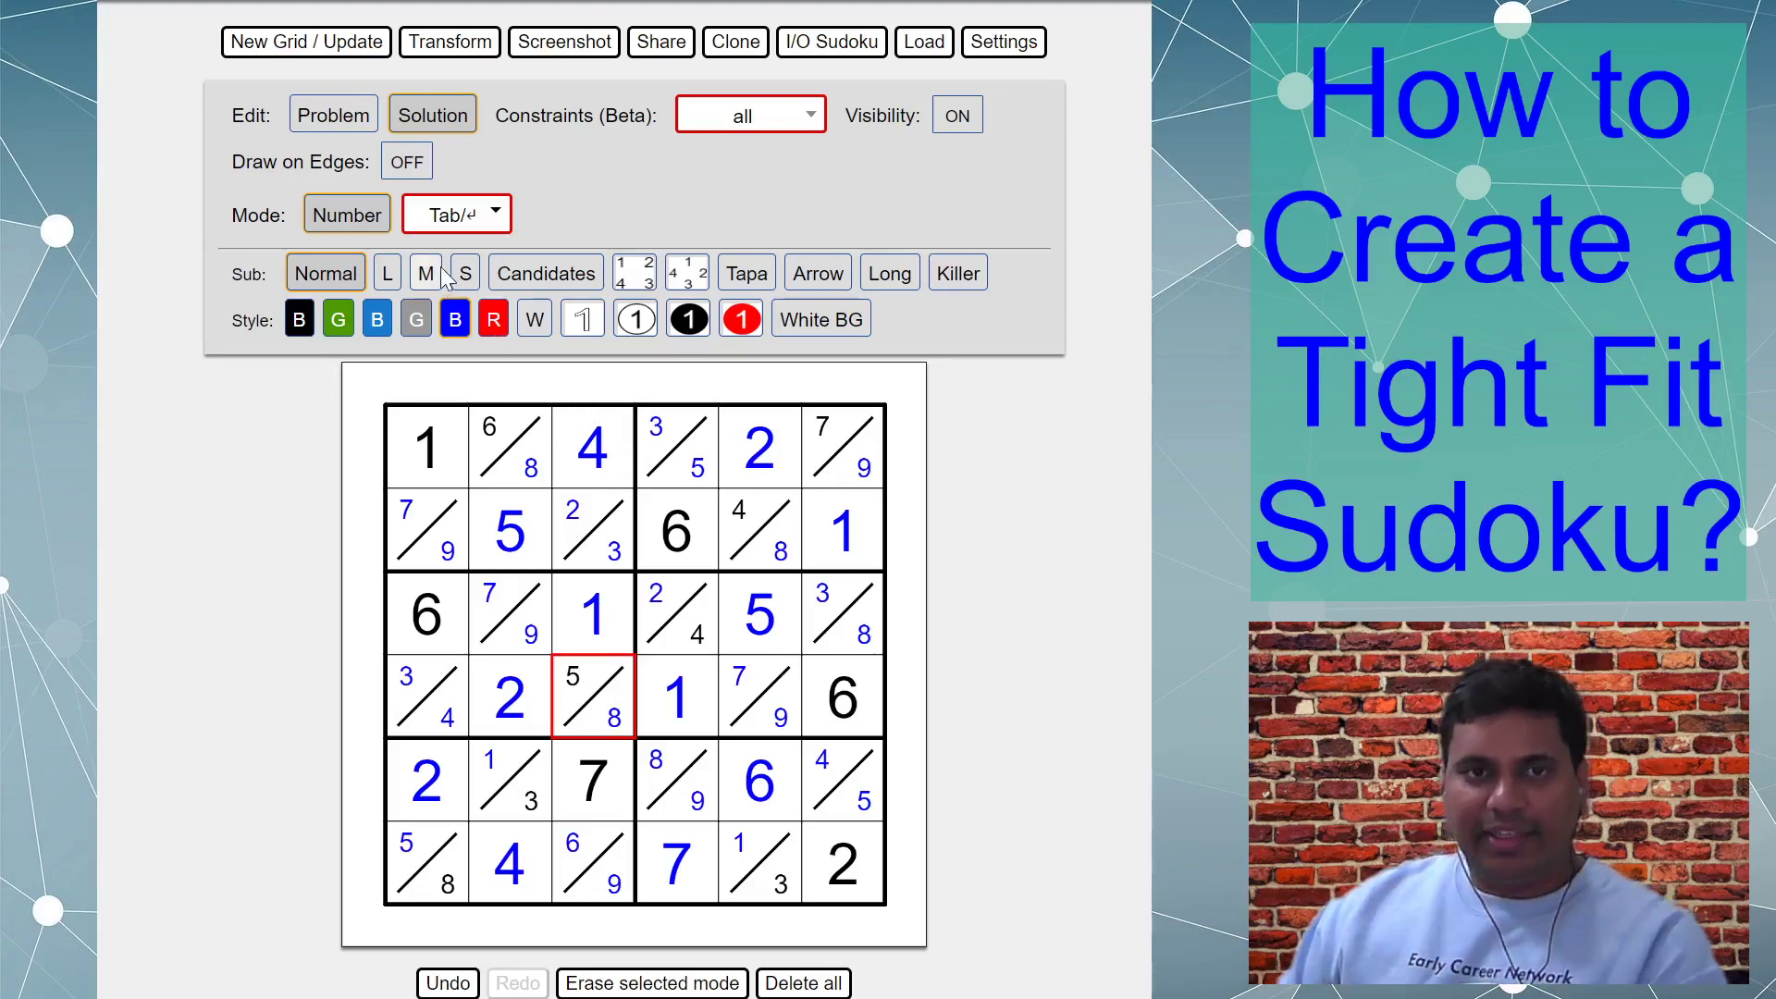
Step: Disable Penpa Lite, switch to Sudoku mode to show its submodes, and return to Number mode
left_click(455, 217)
scroll(527, 398, "up", 5)
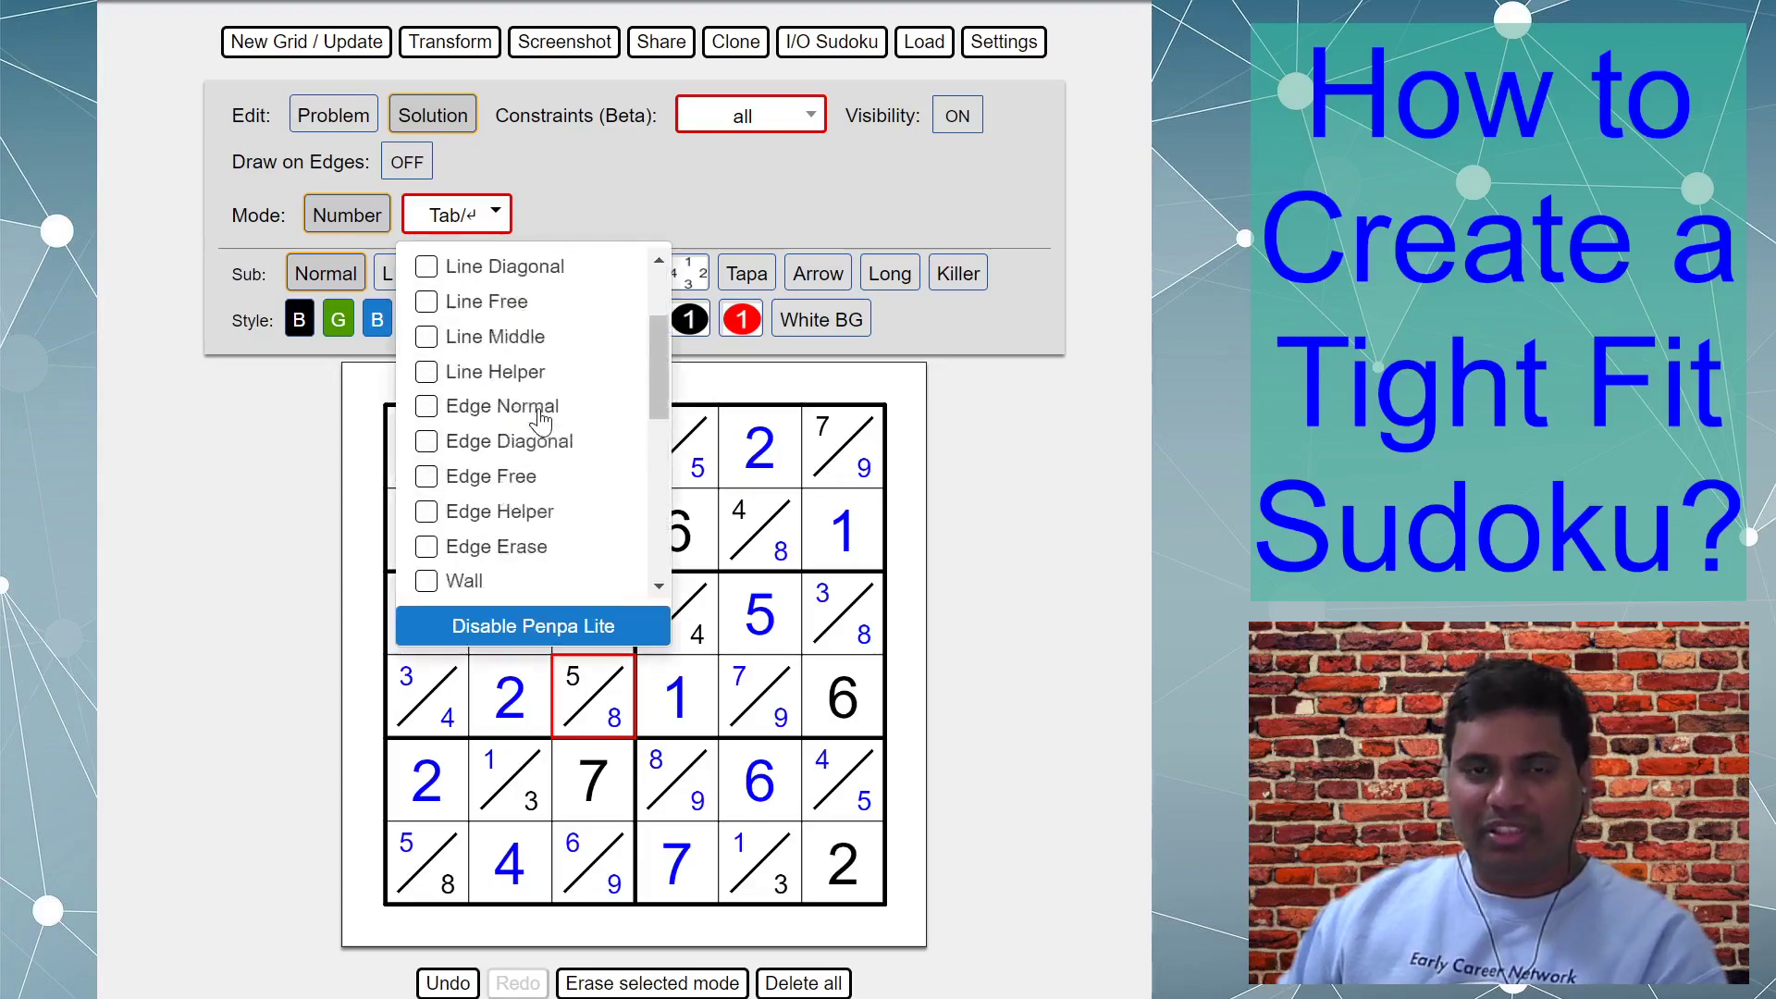
scroll(539, 433, "down", 5)
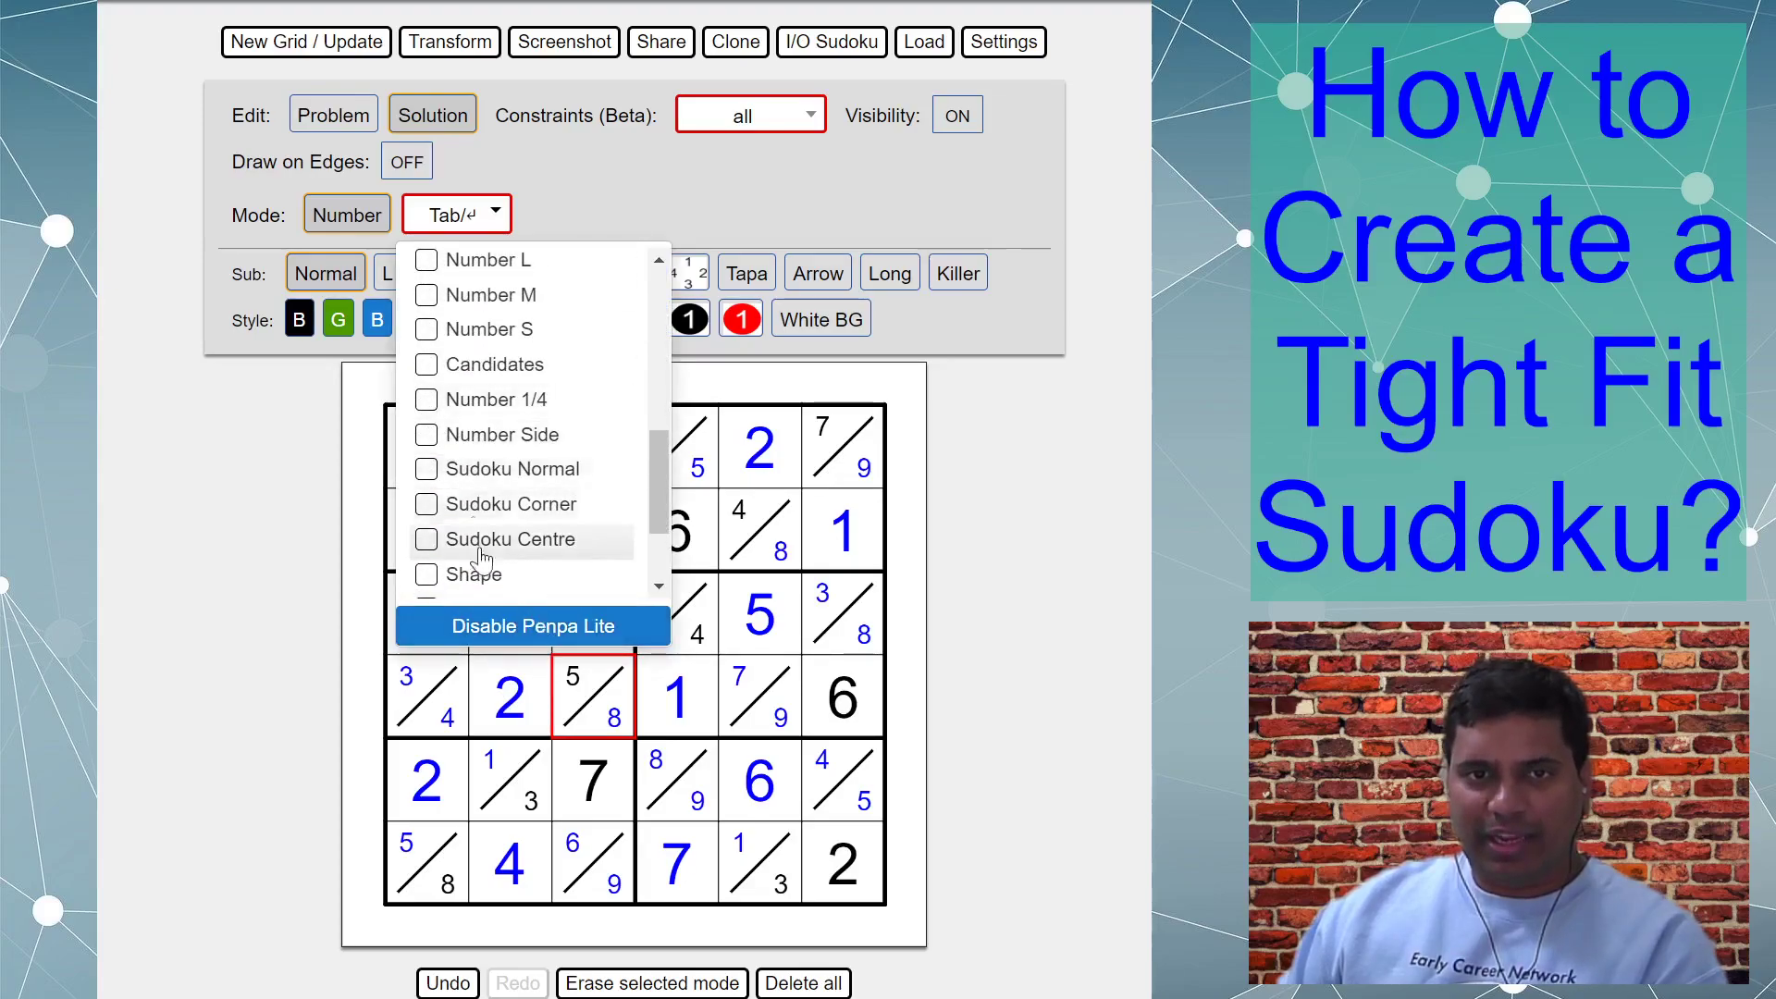
left_click(499, 626)
scroll(860, 404, "up", 5)
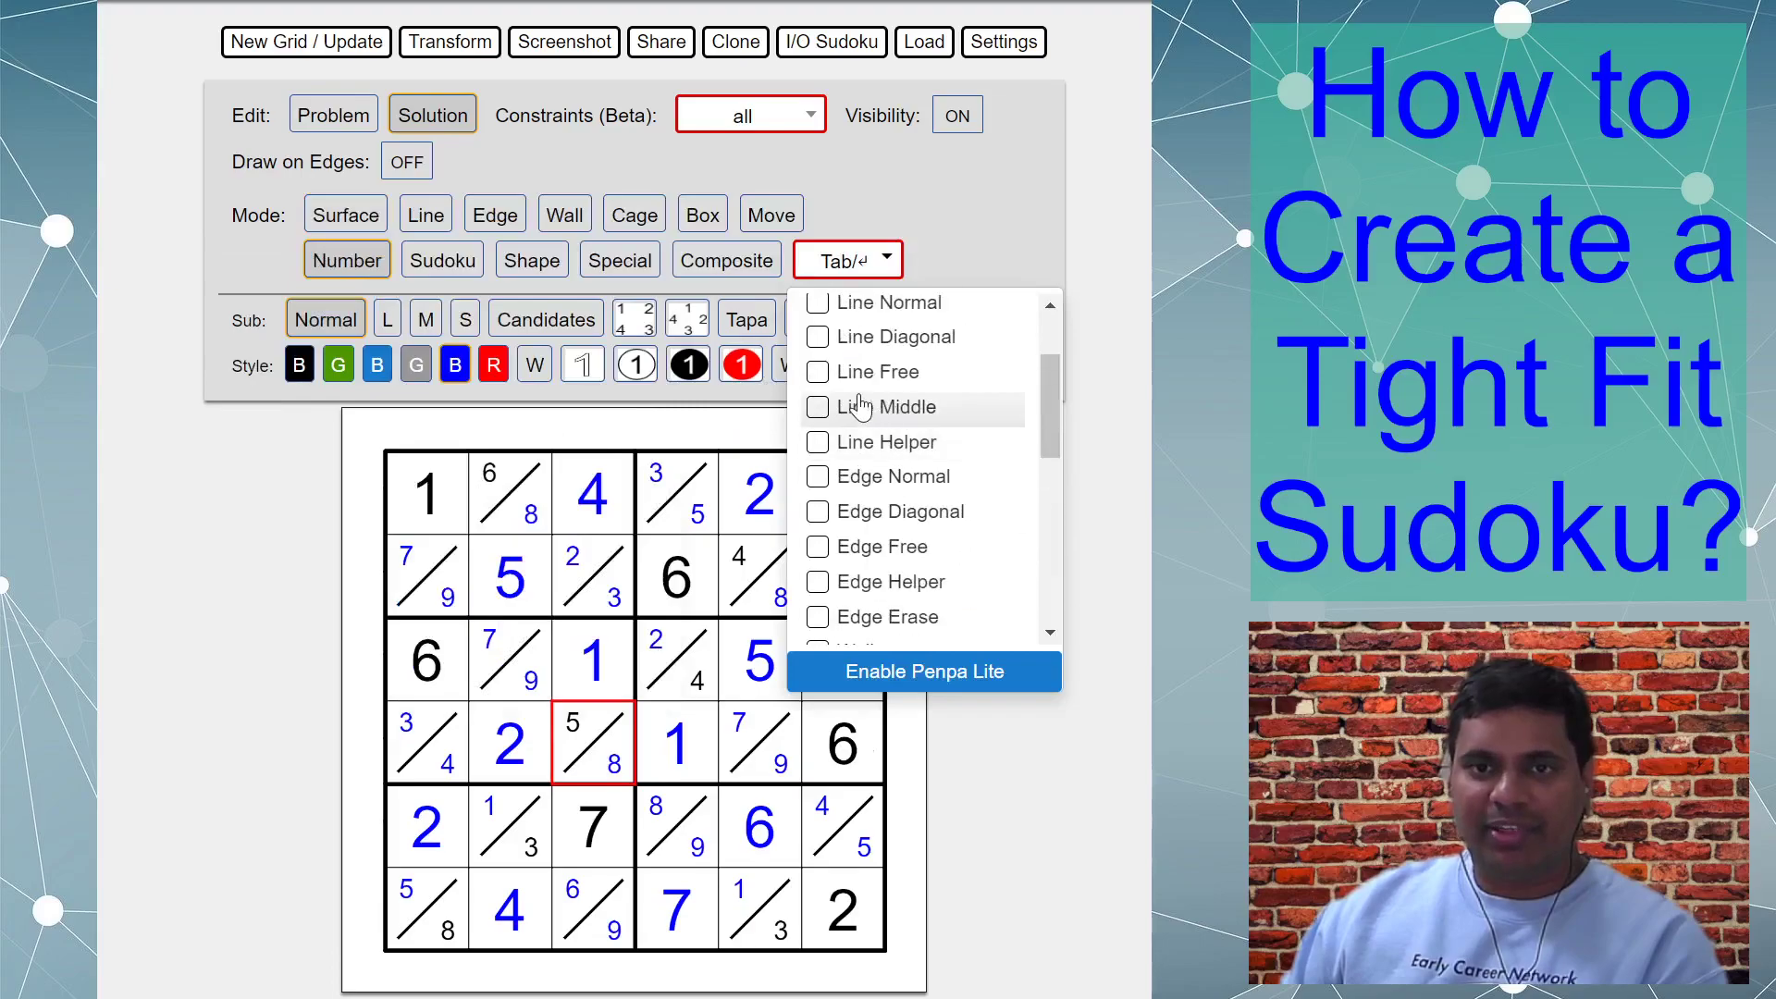
scroll(924, 453, "down", 3)
left_click(1015, 409)
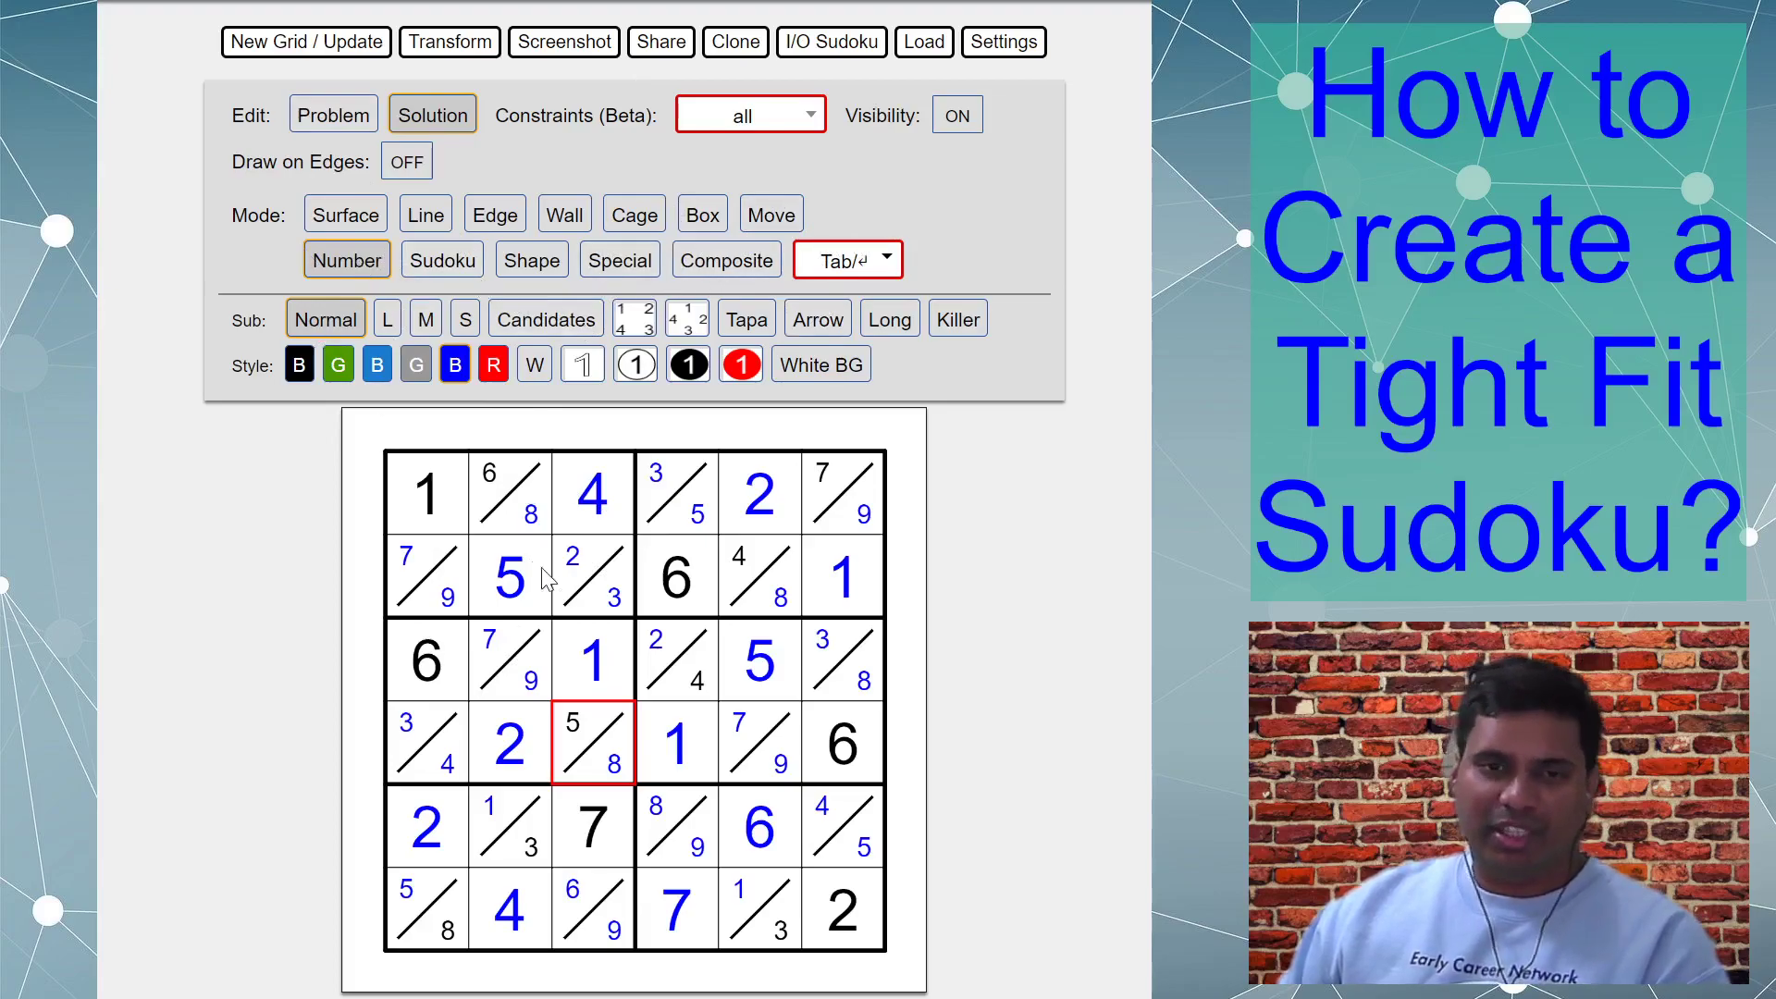
left_click(465, 261)
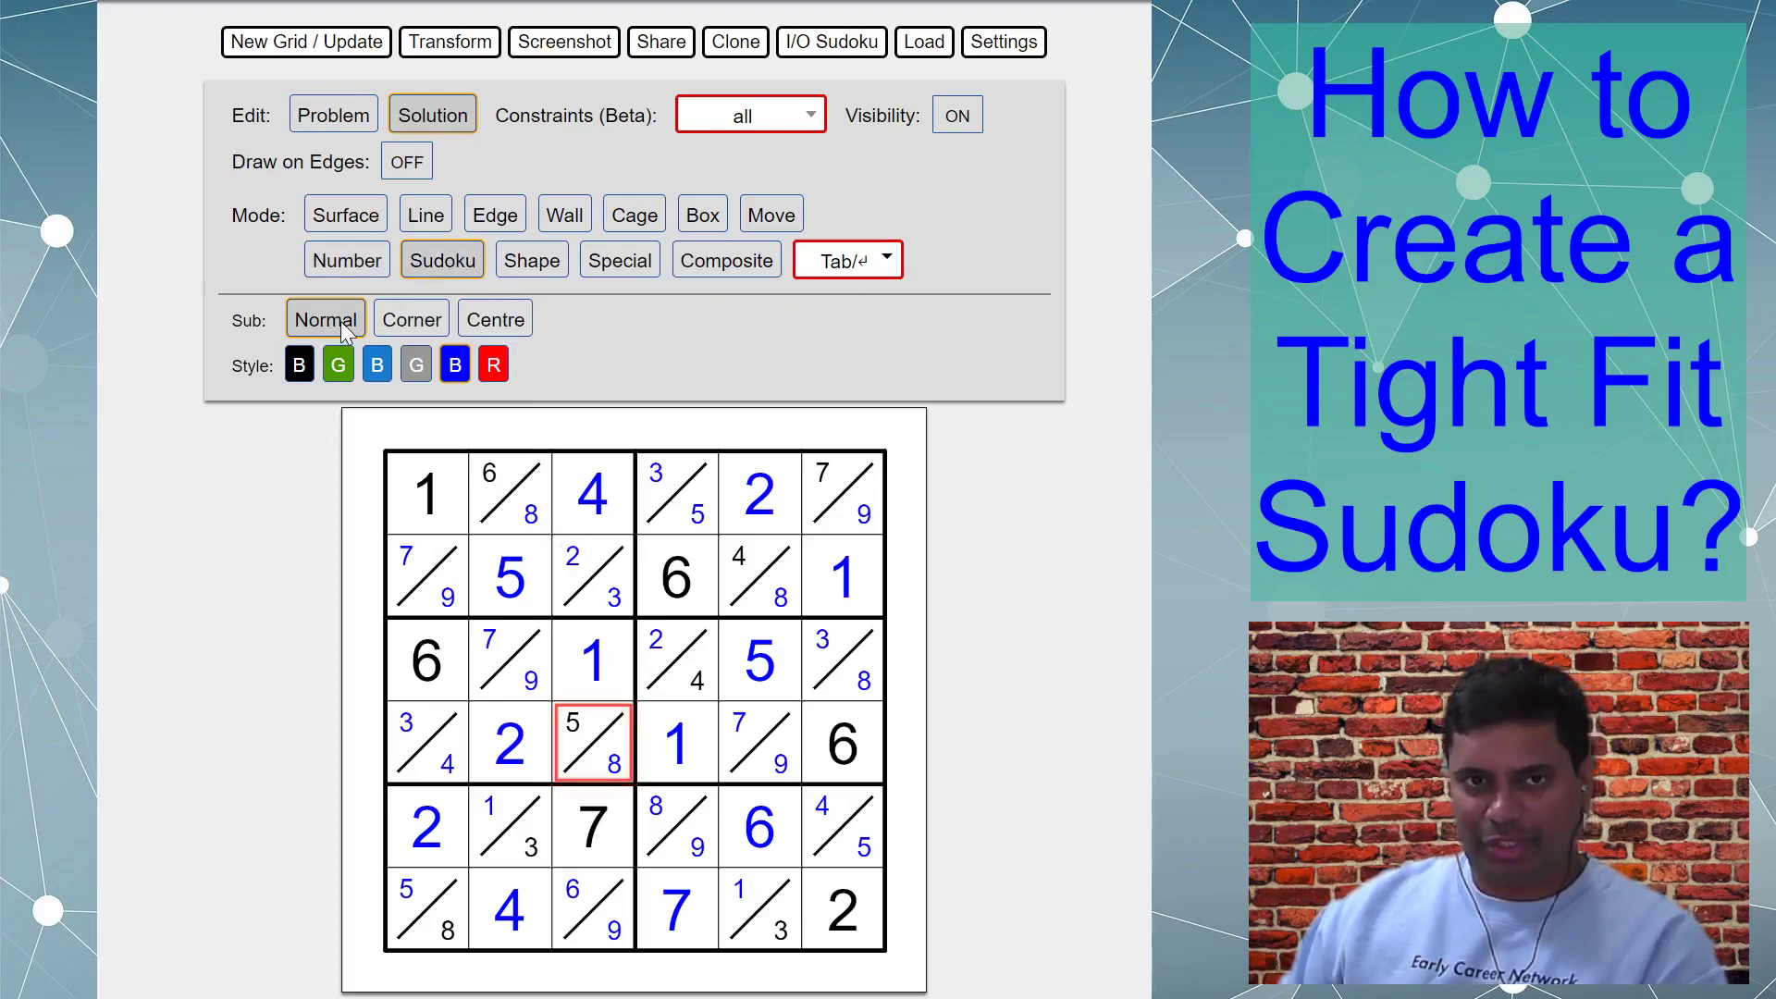
left_click(368, 265)
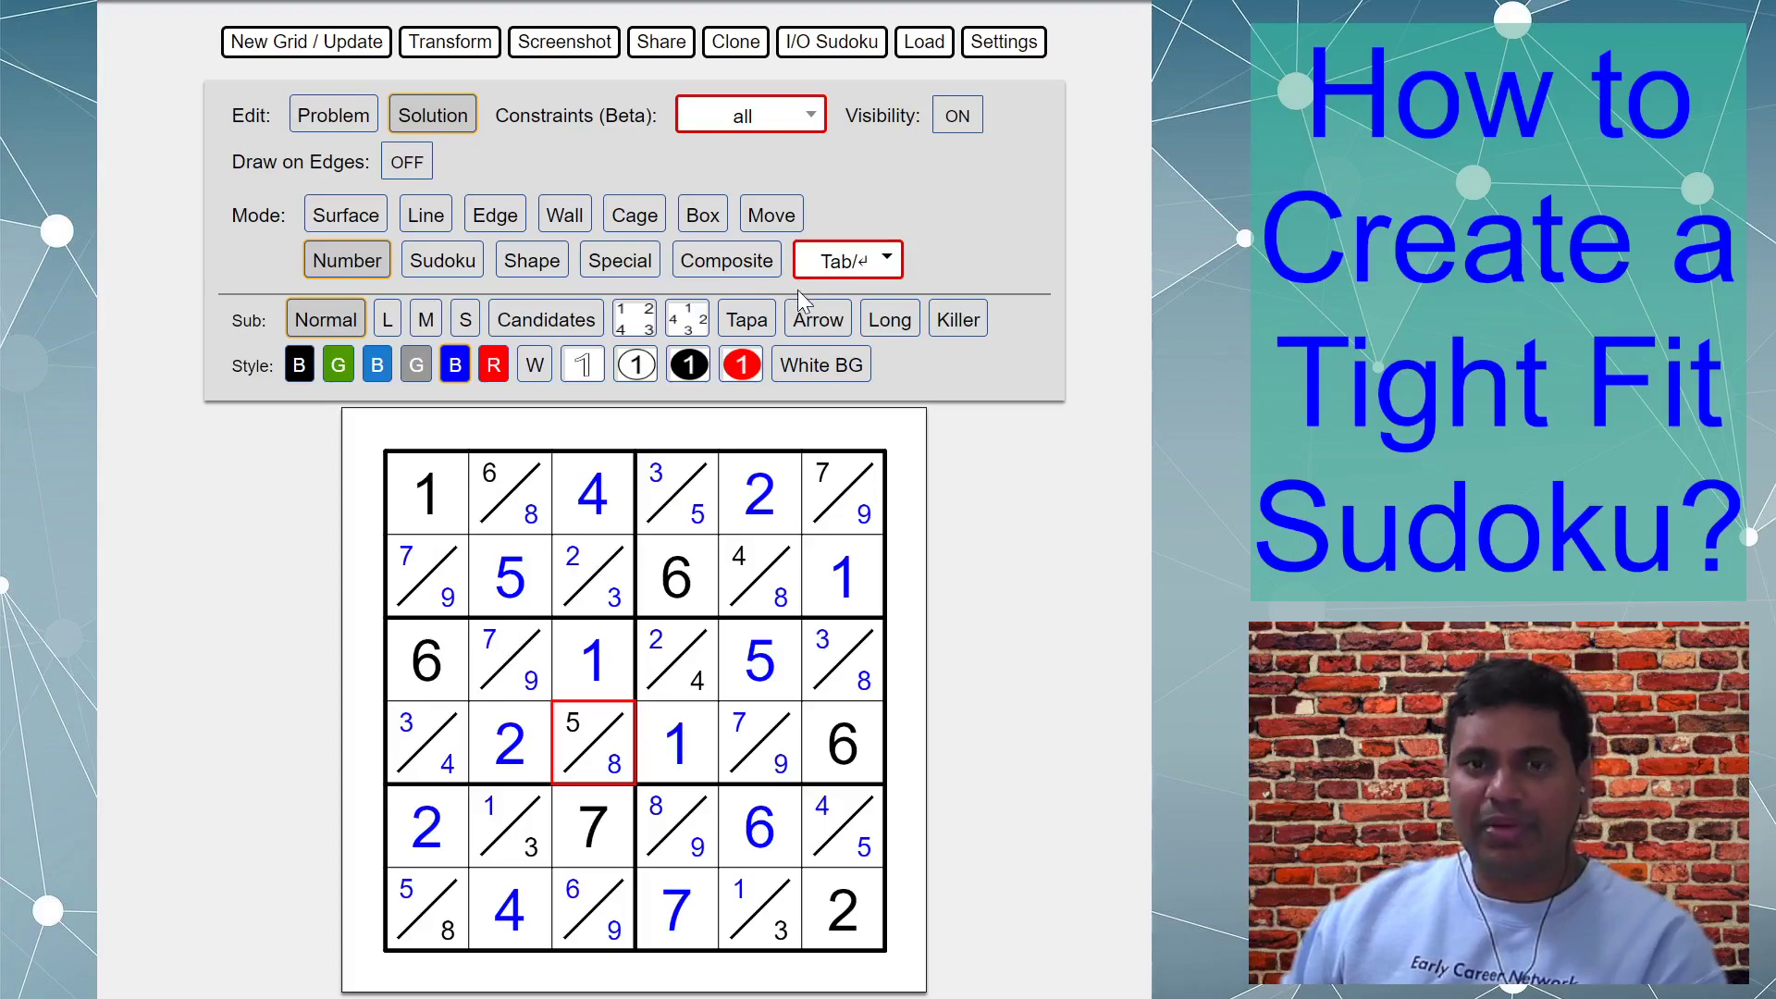
Step: Select Number Normal and Number 1/4 as the solver's available modes and enable Penpa Lite
left_click(884, 268)
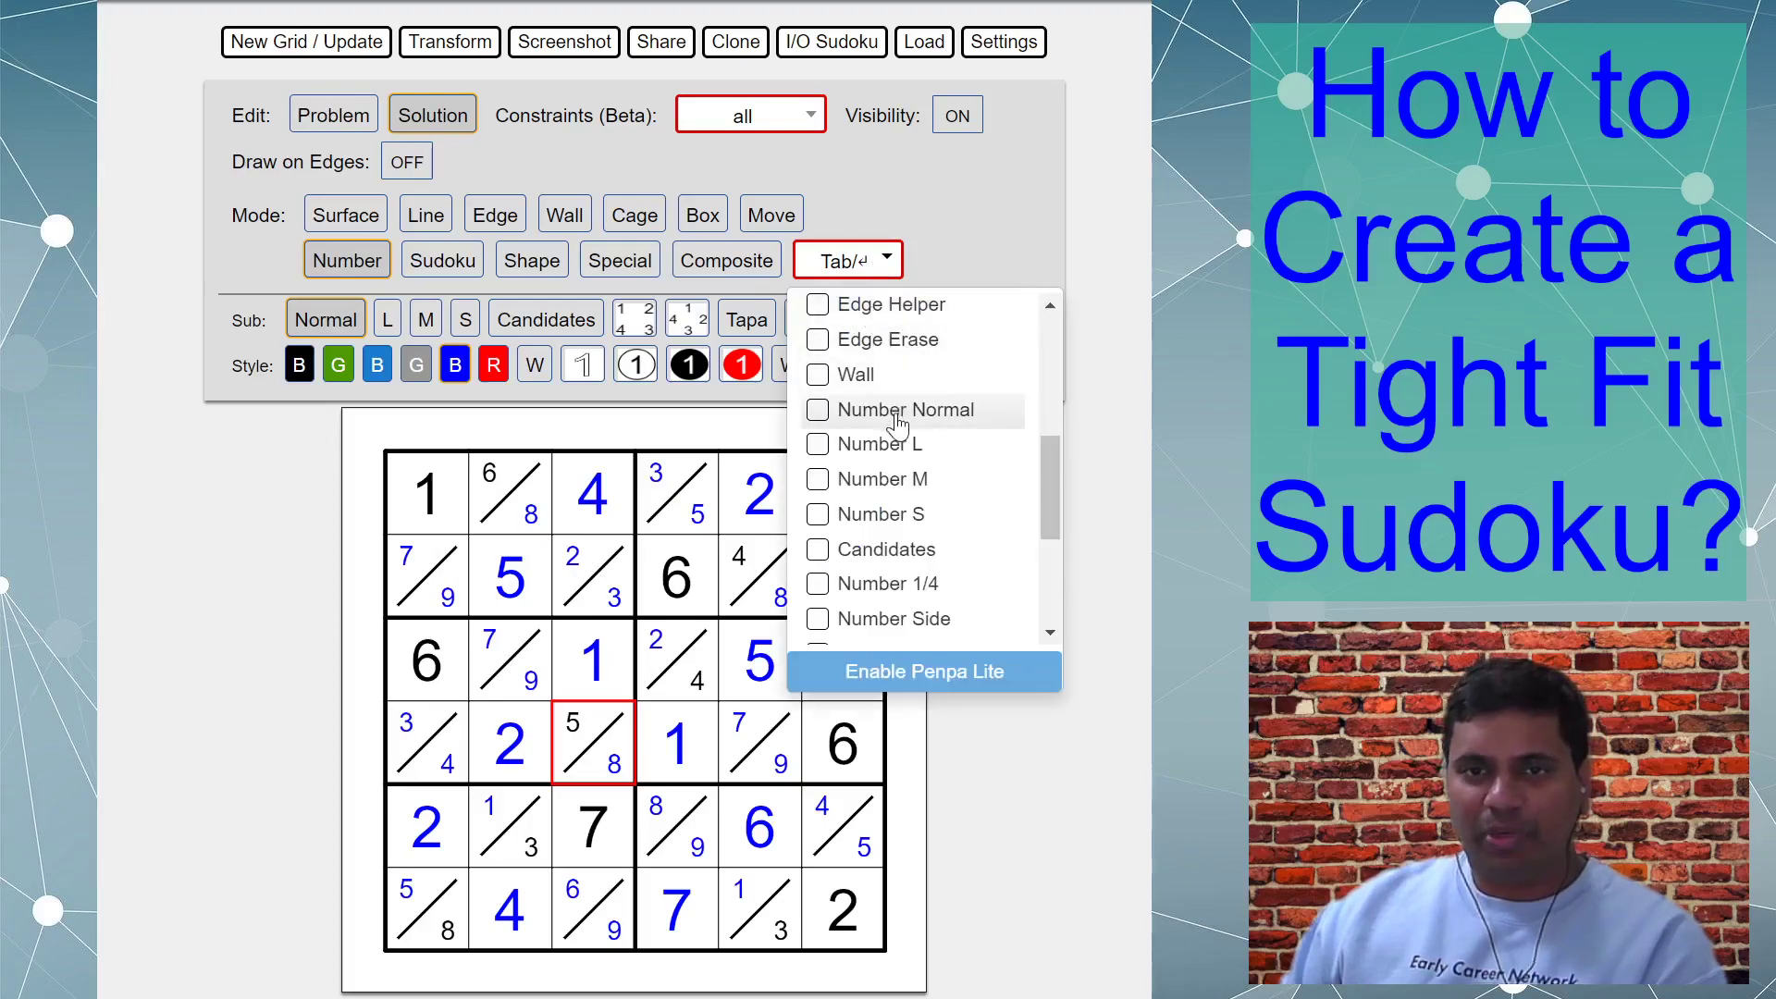
left_click(863, 416)
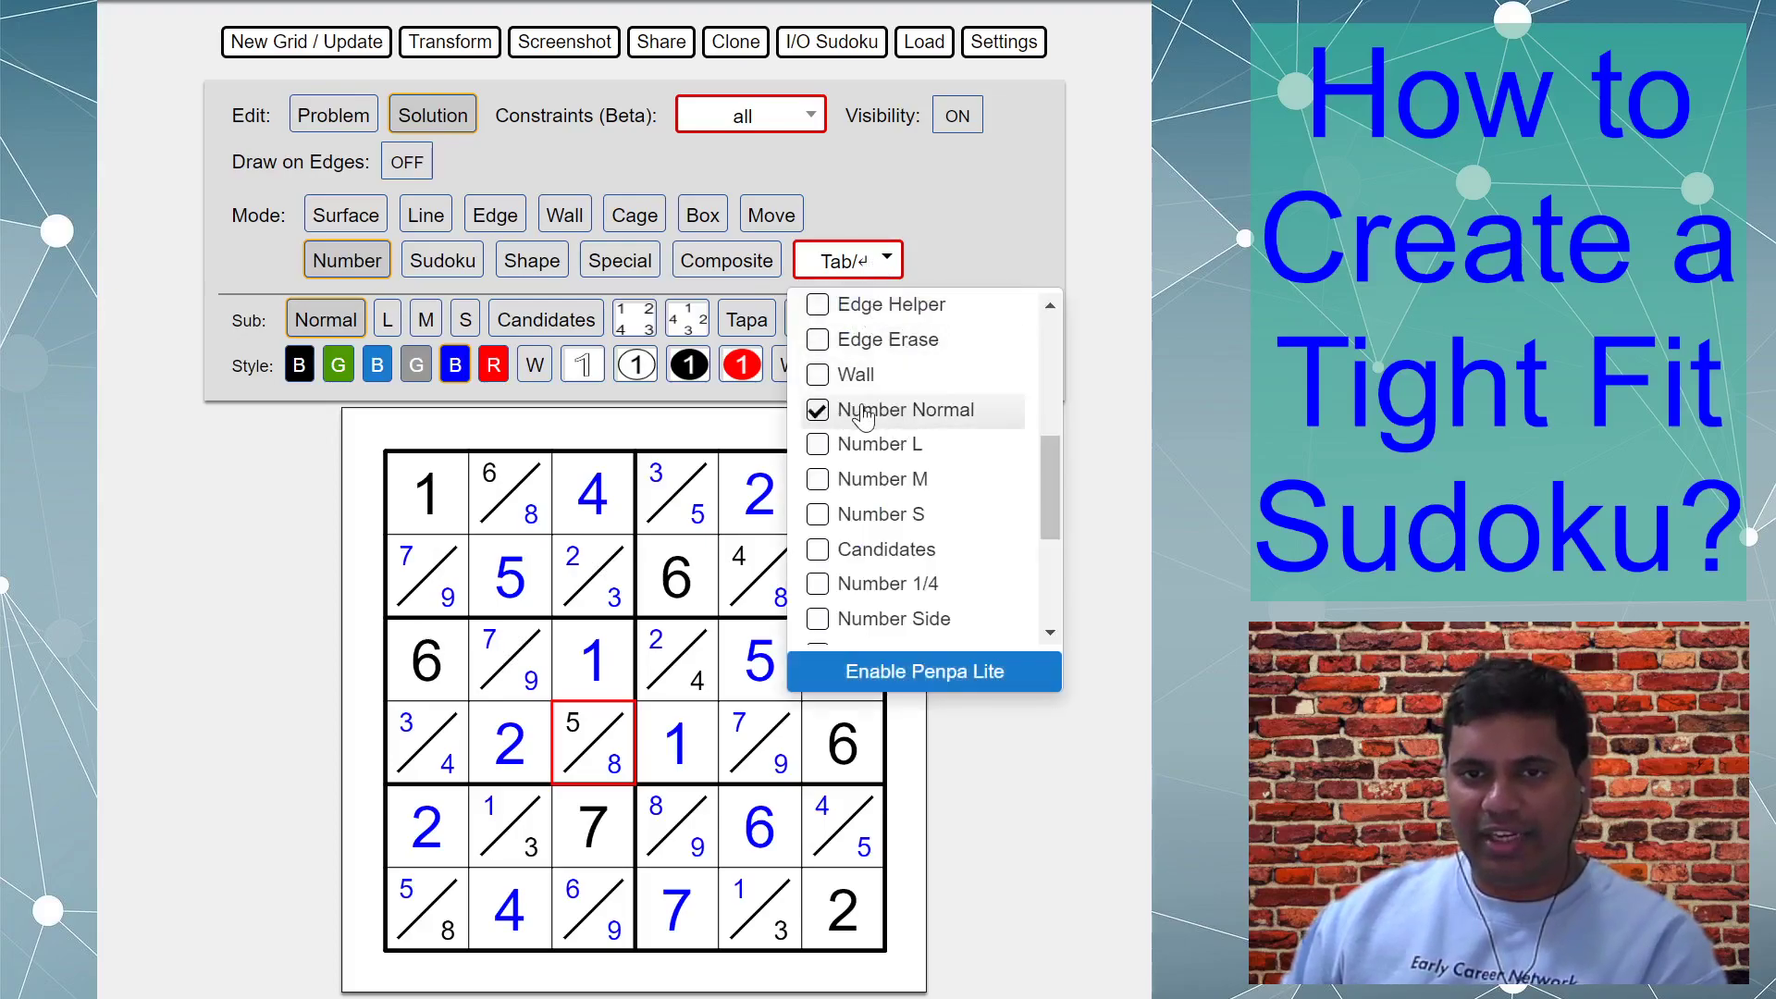
scroll(869, 425, "up", 5)
right_click(891, 430)
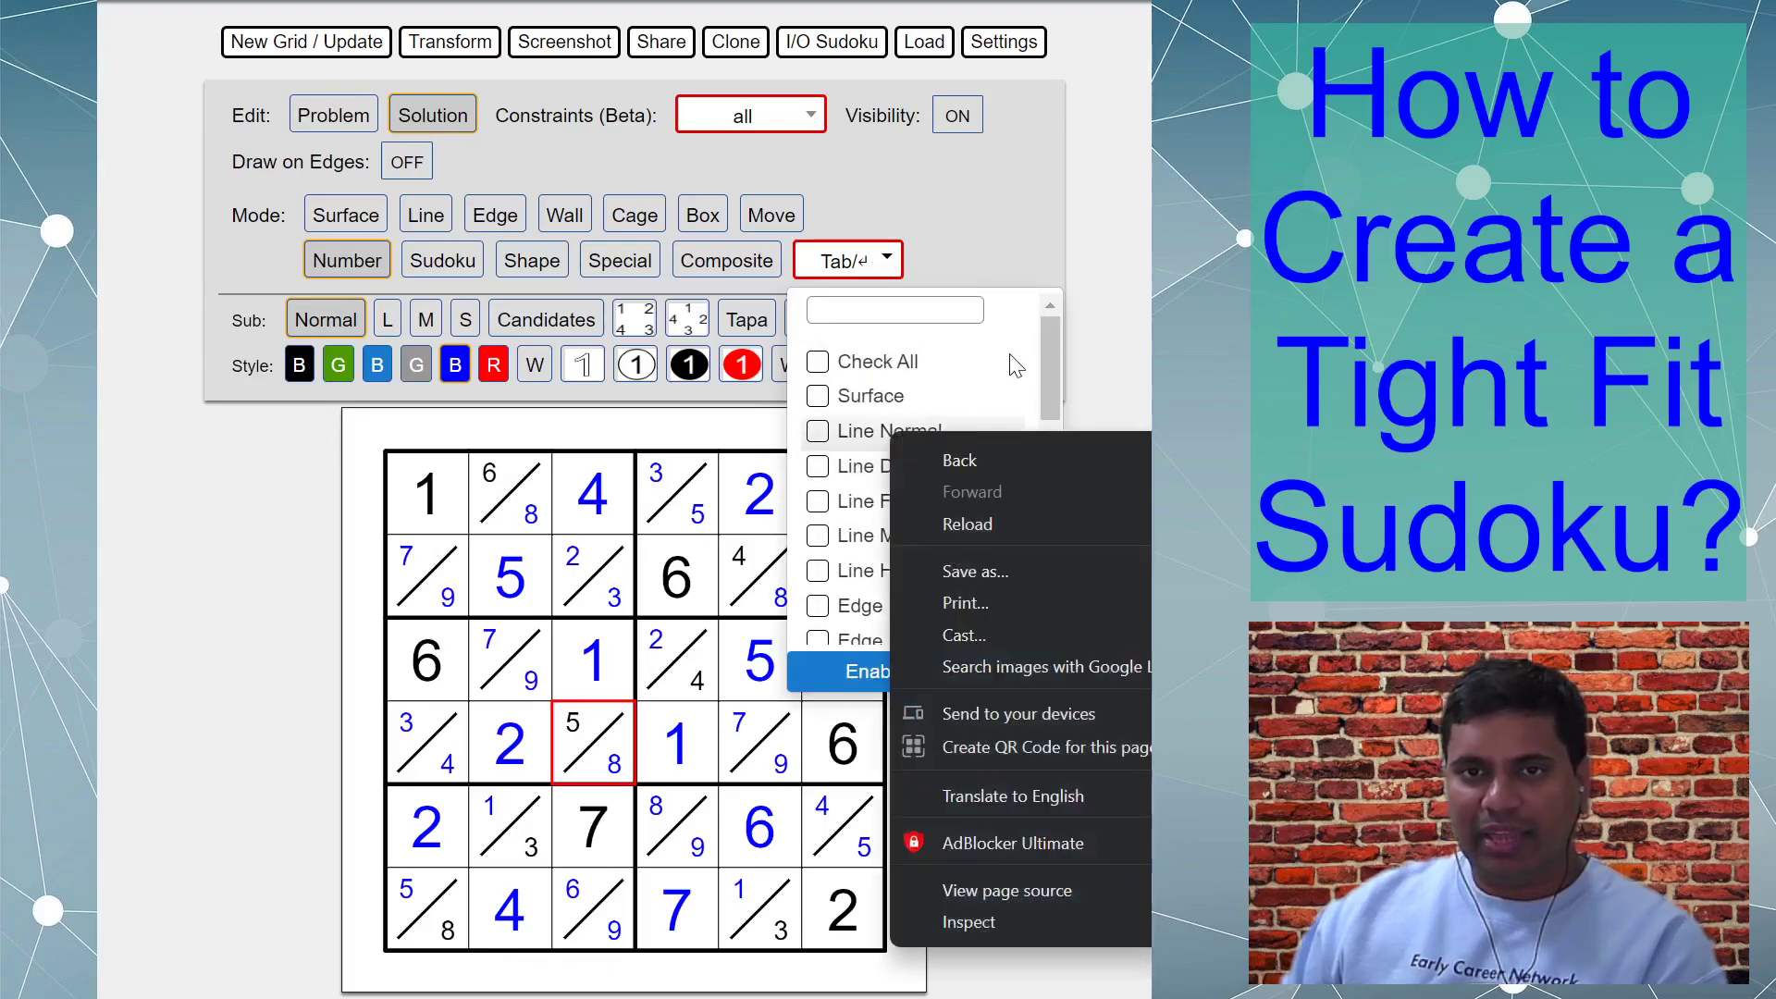
left_click(1048, 370)
scroll(1027, 393, "down", 6)
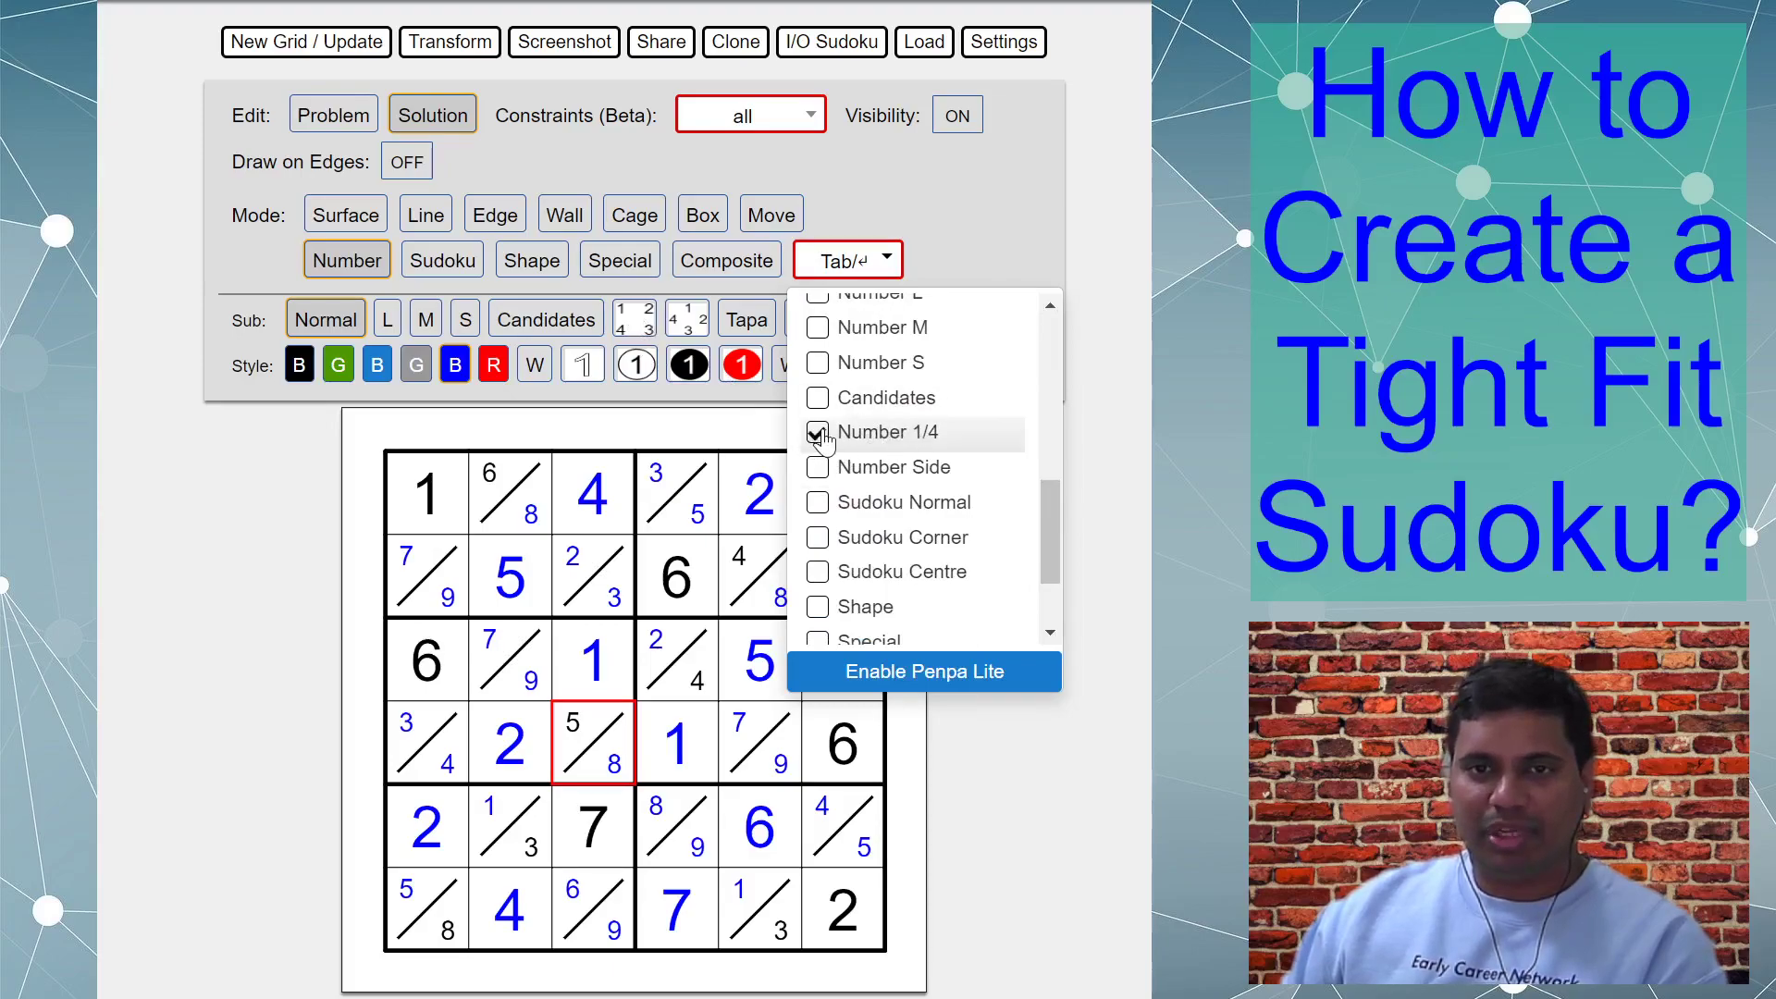
left_click(1001, 675)
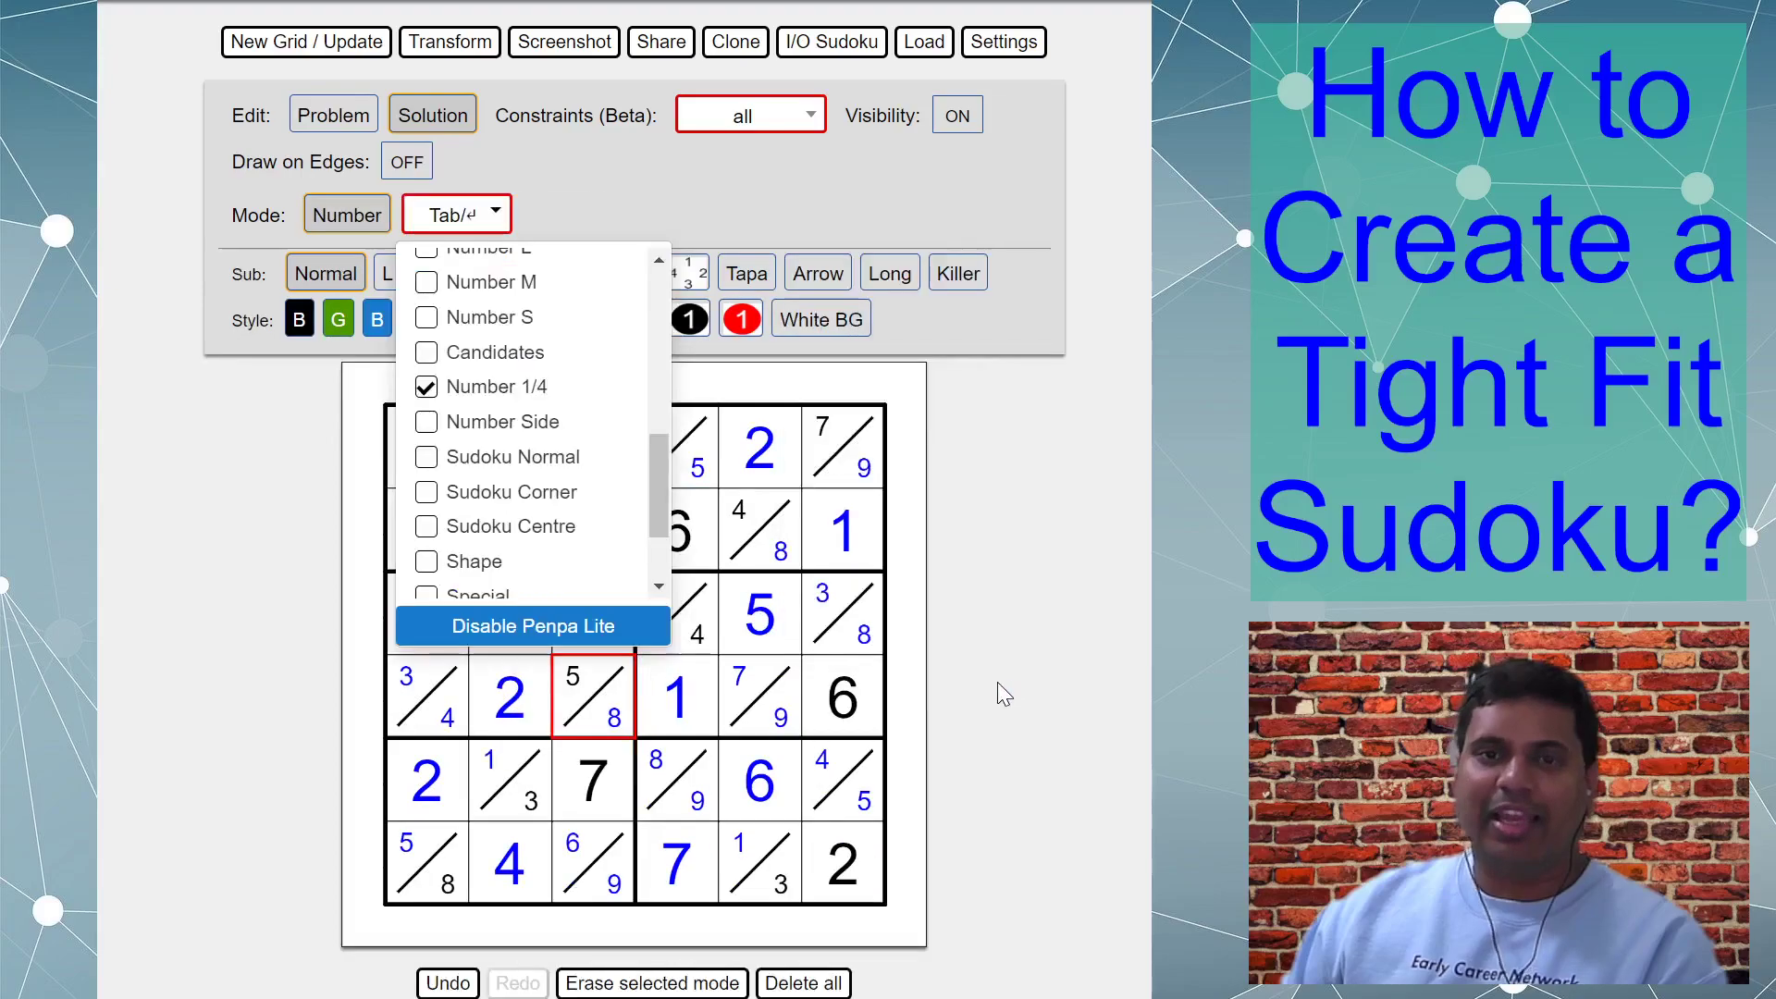
left_click(1042, 479)
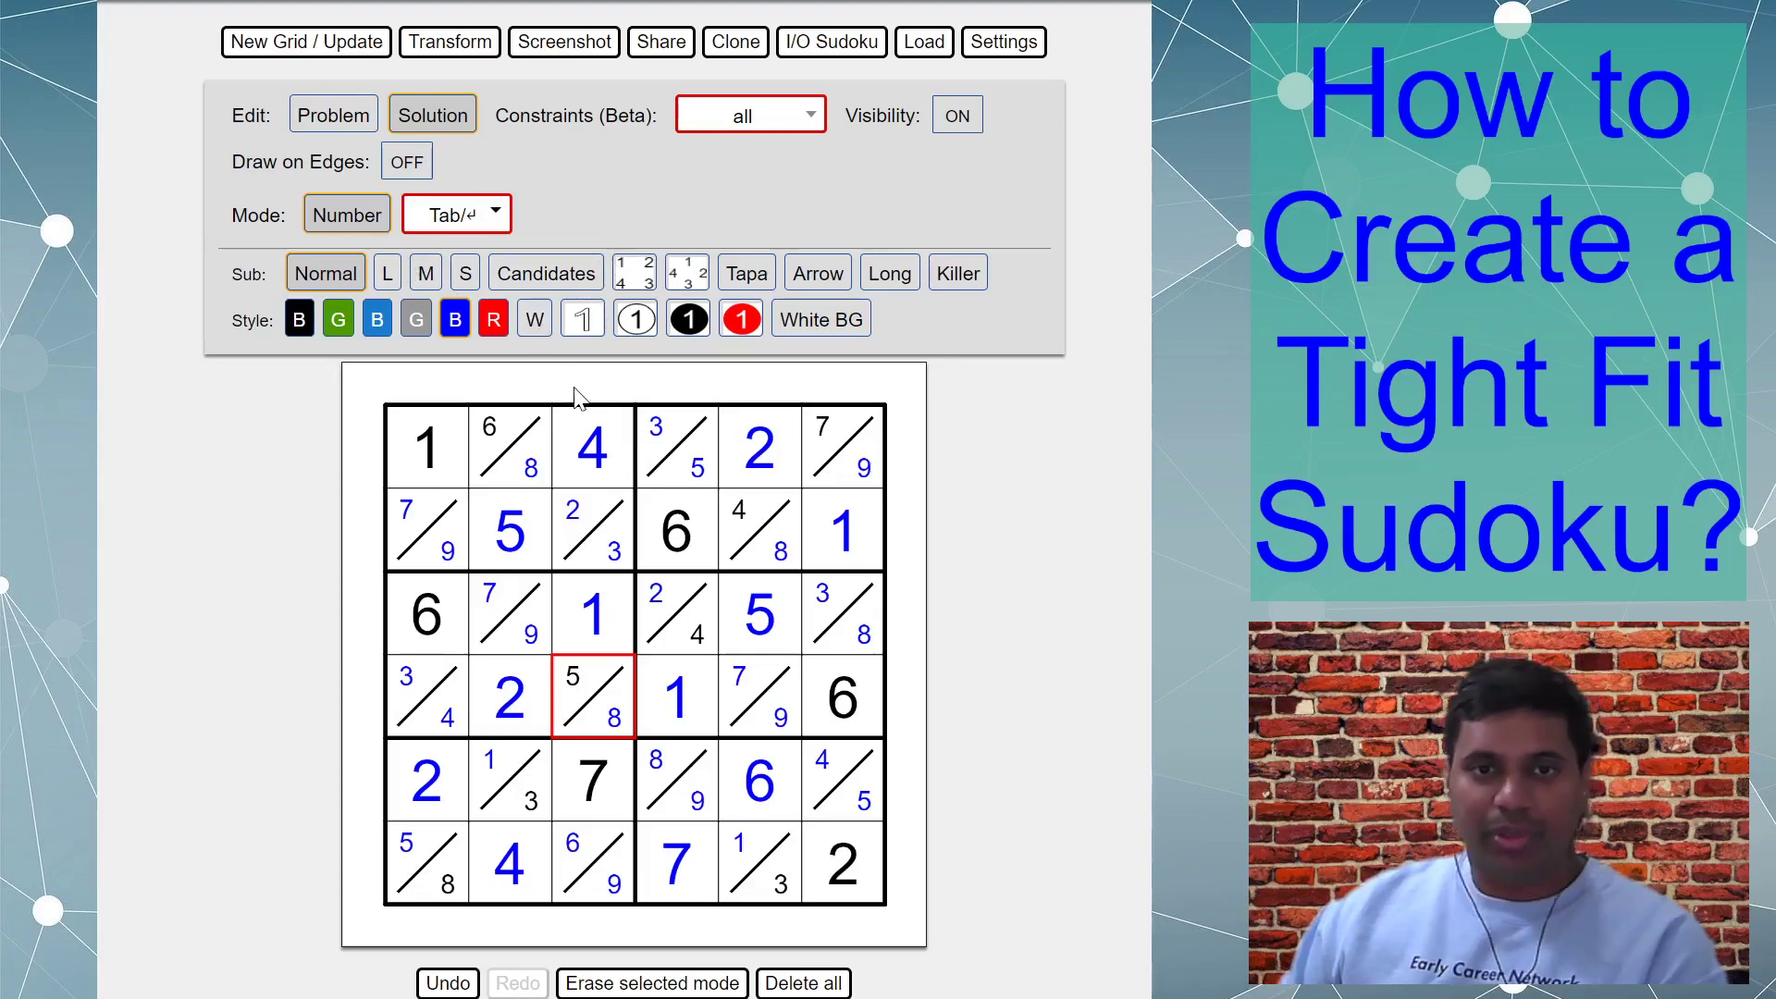
left_click(489, 222)
left_click(568, 205)
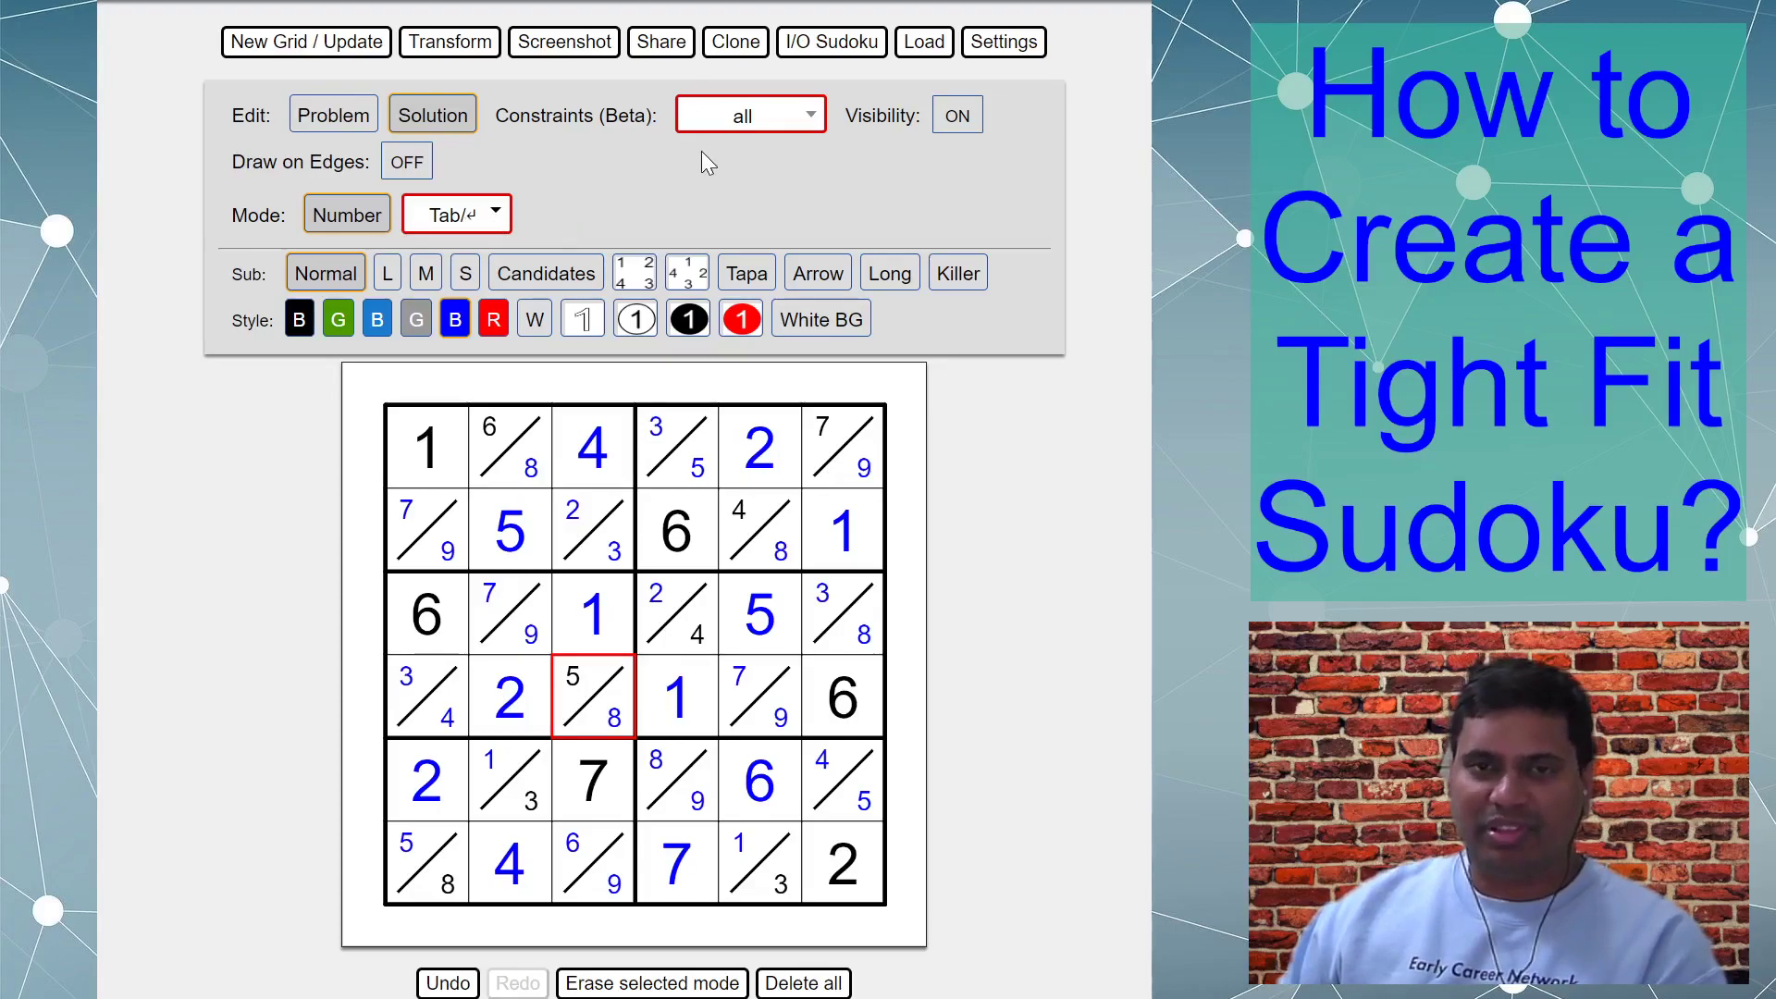
Step: Open the puzzle sharing dialog and review its title, author and rules fields
left_click(681, 47)
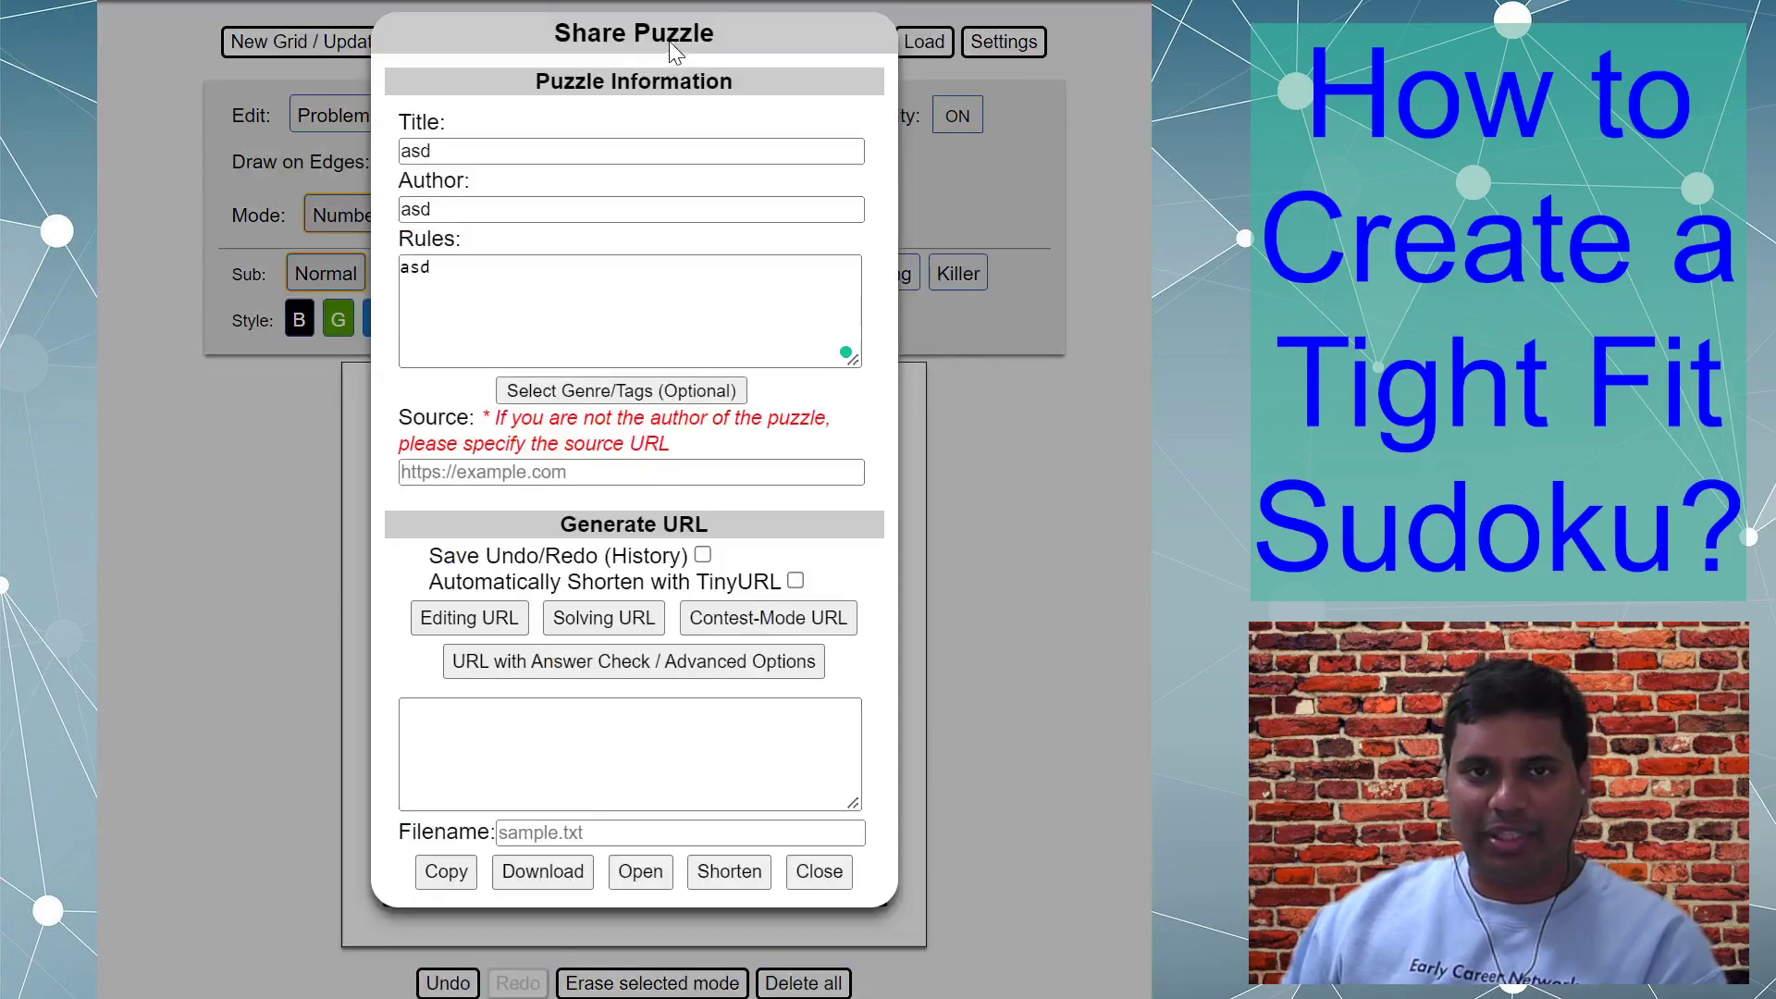
left_click(516, 151)
left_click_drag(492, 152, 390, 134)
left_click_drag(462, 214, 393, 209)
left_click_drag(463, 278, 375, 263)
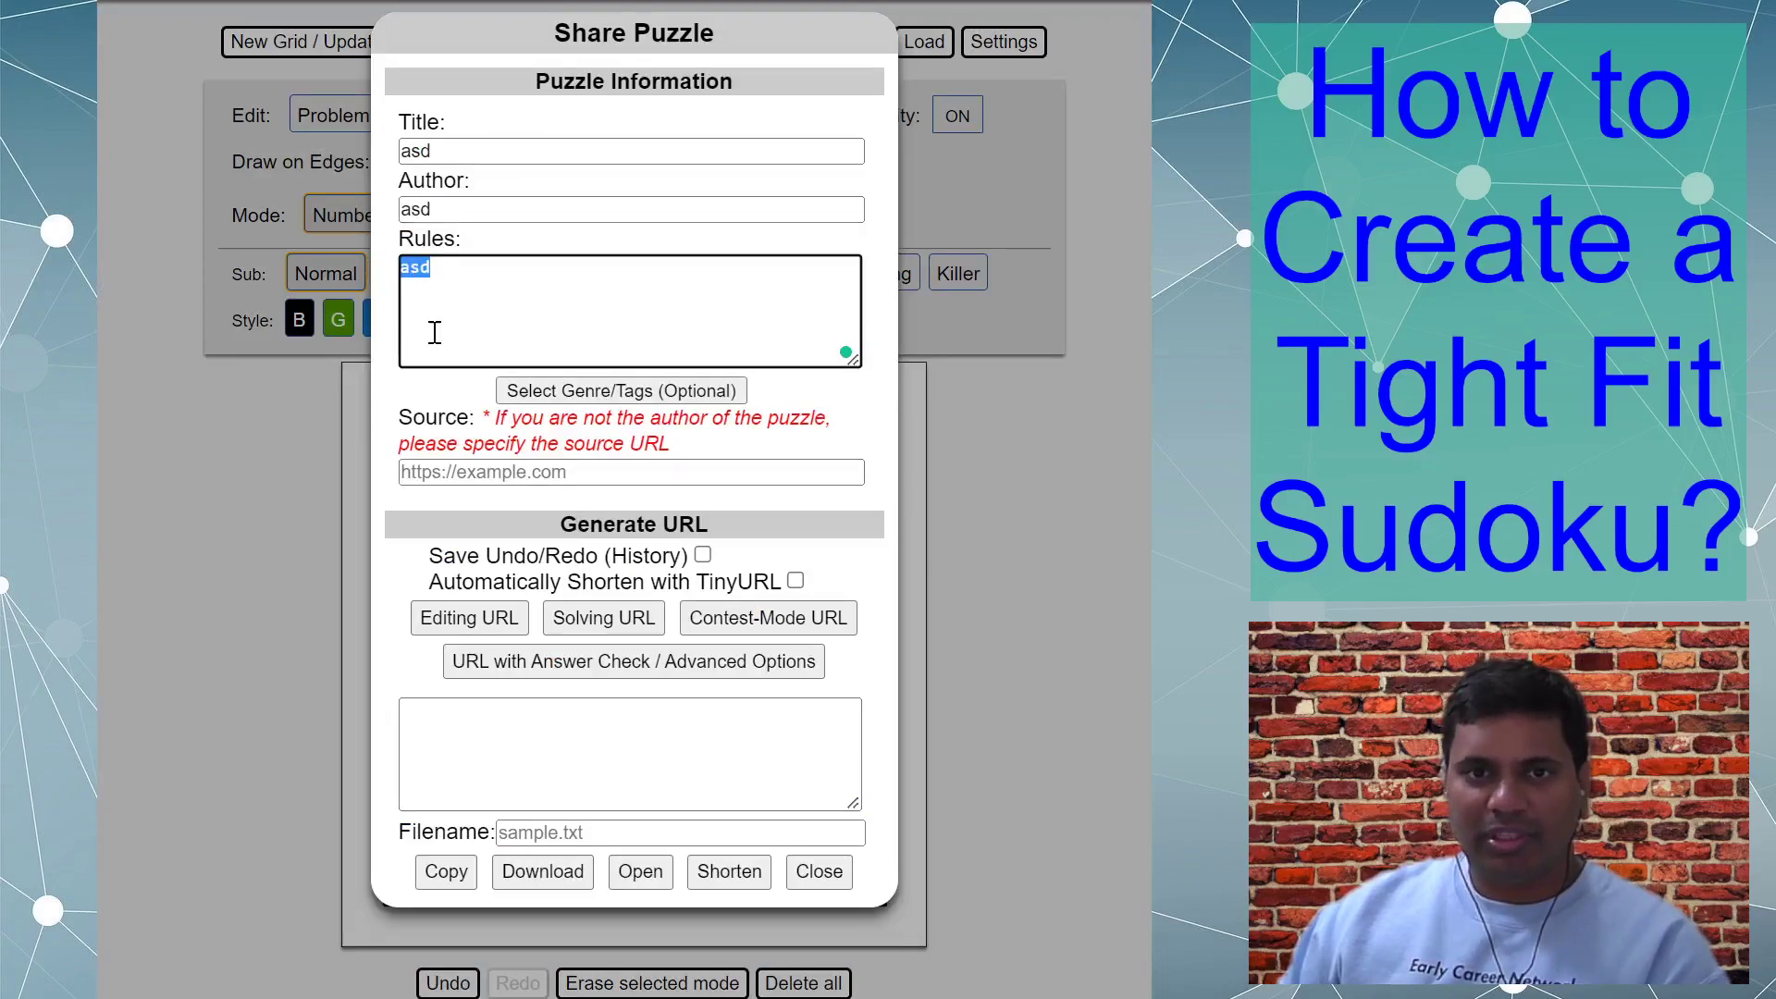
Step: Check the puzzle's genre tags for the tightfit tag and close the tag selection
left_click(588, 396)
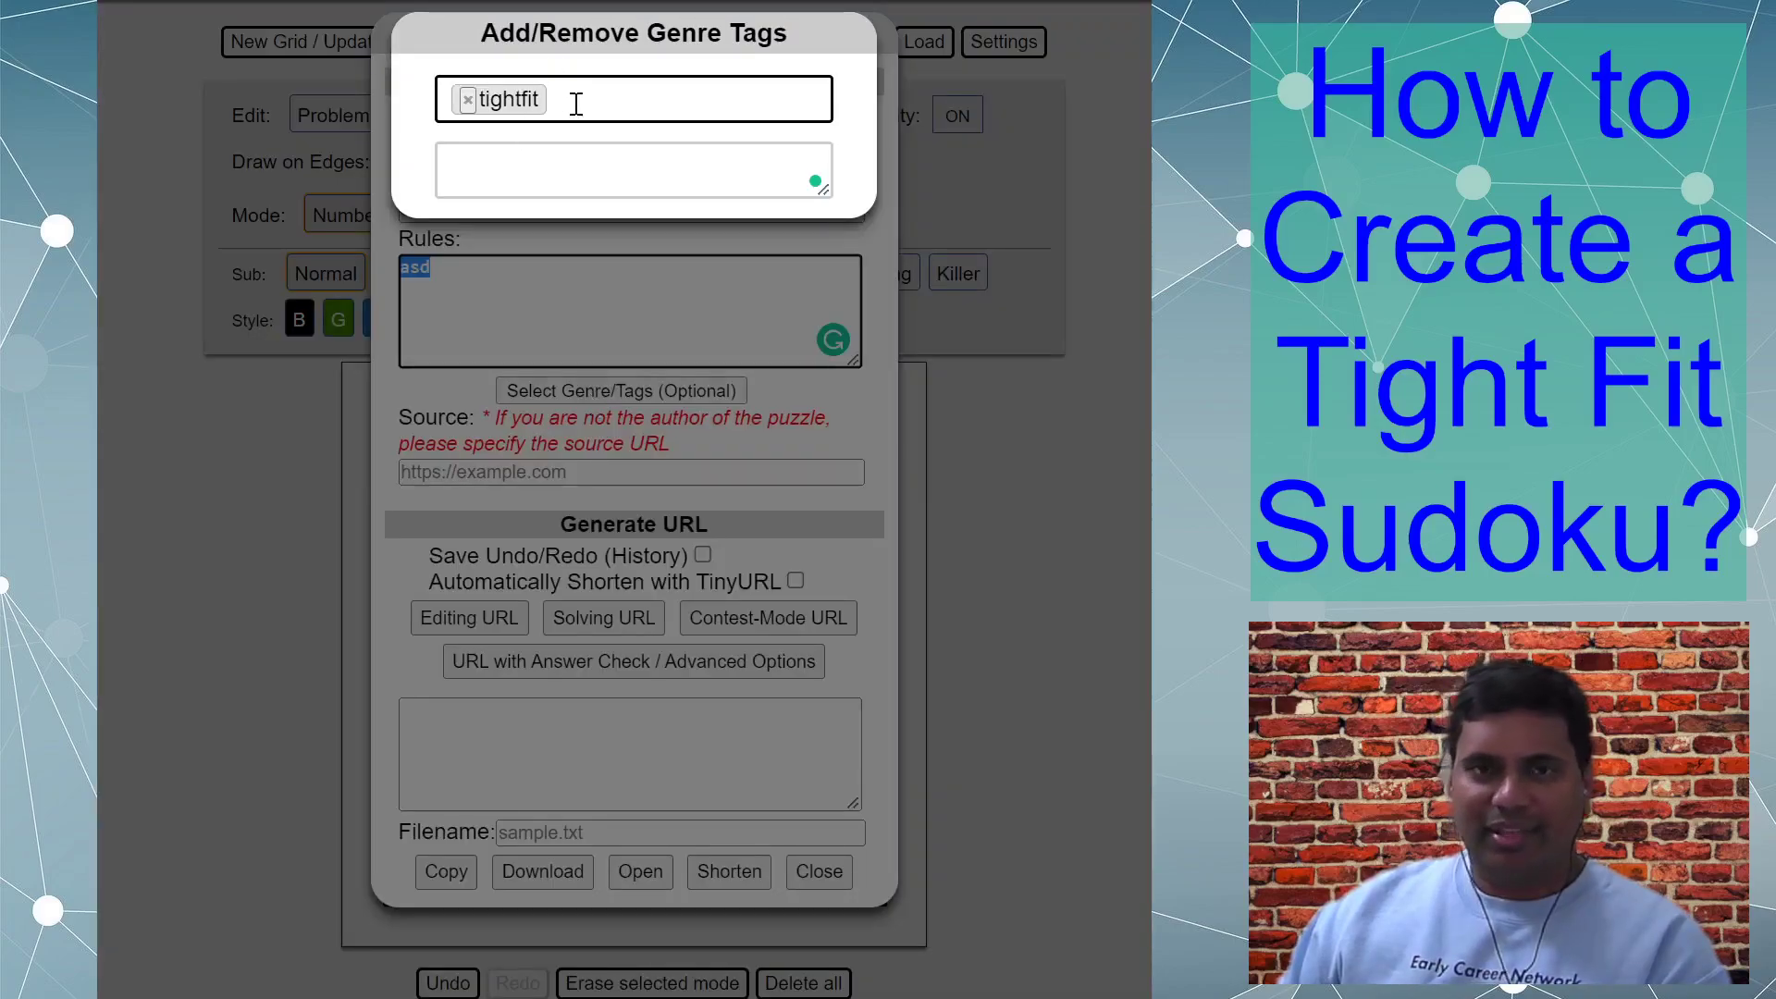
left_click(442, 387)
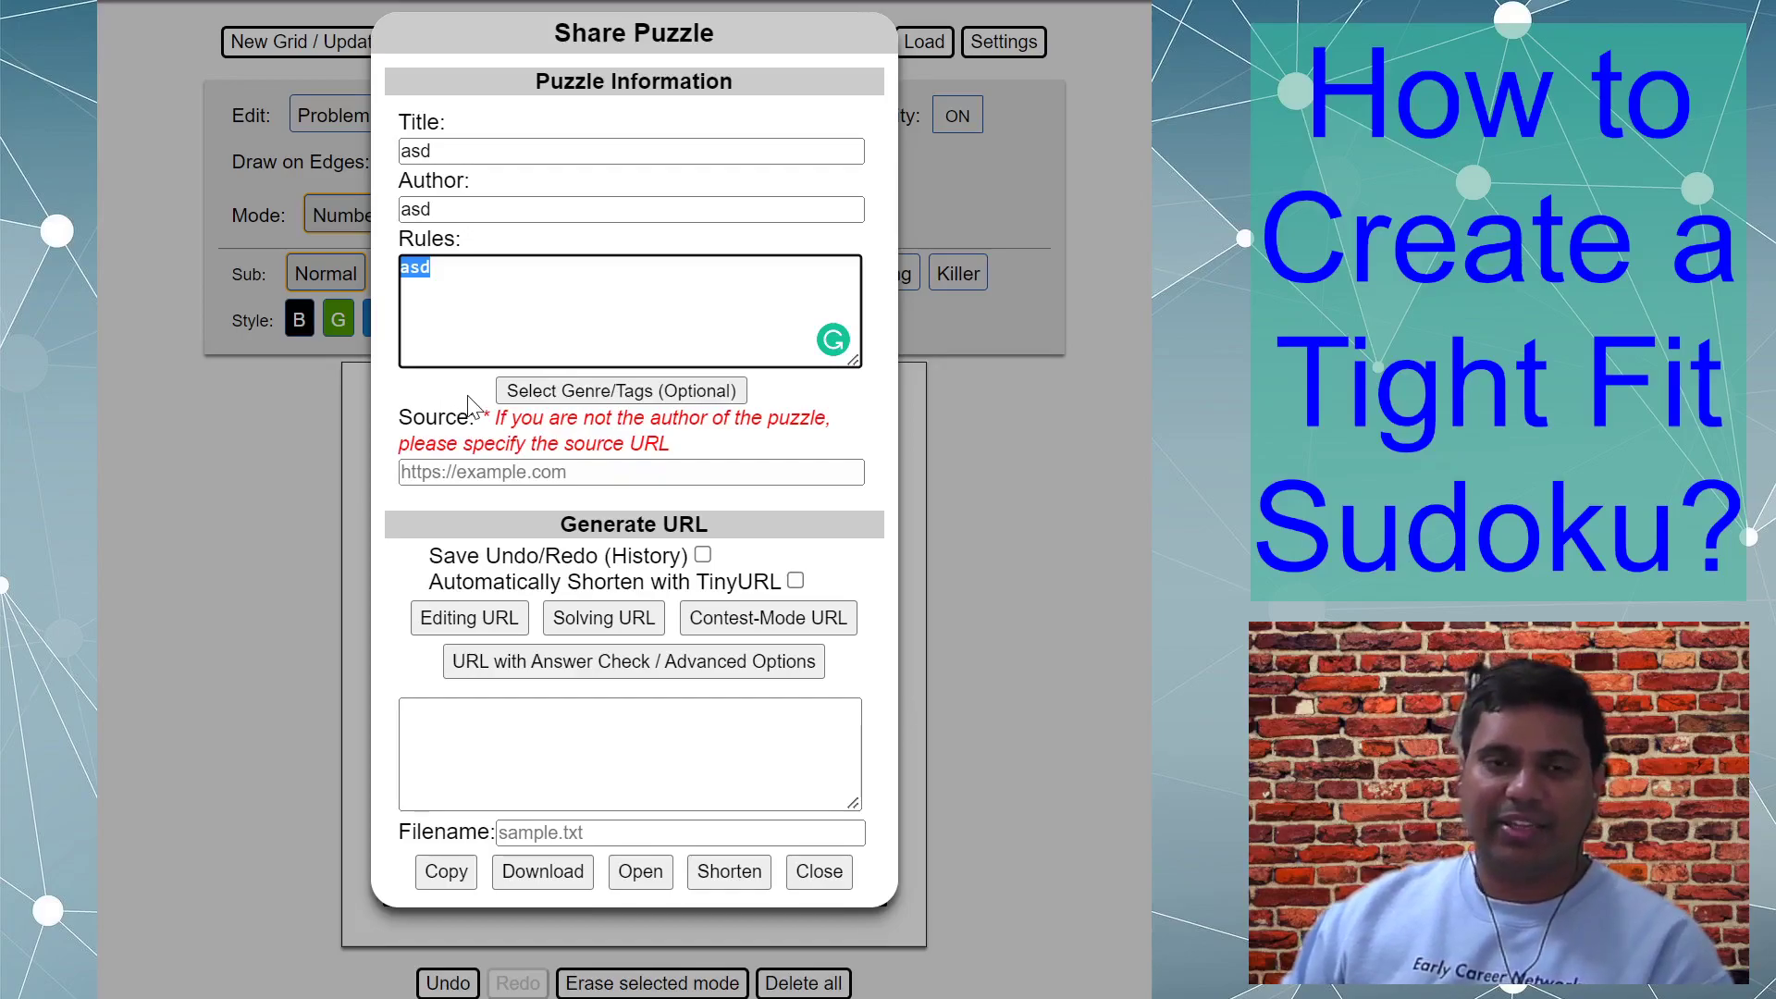
left_click(566, 393)
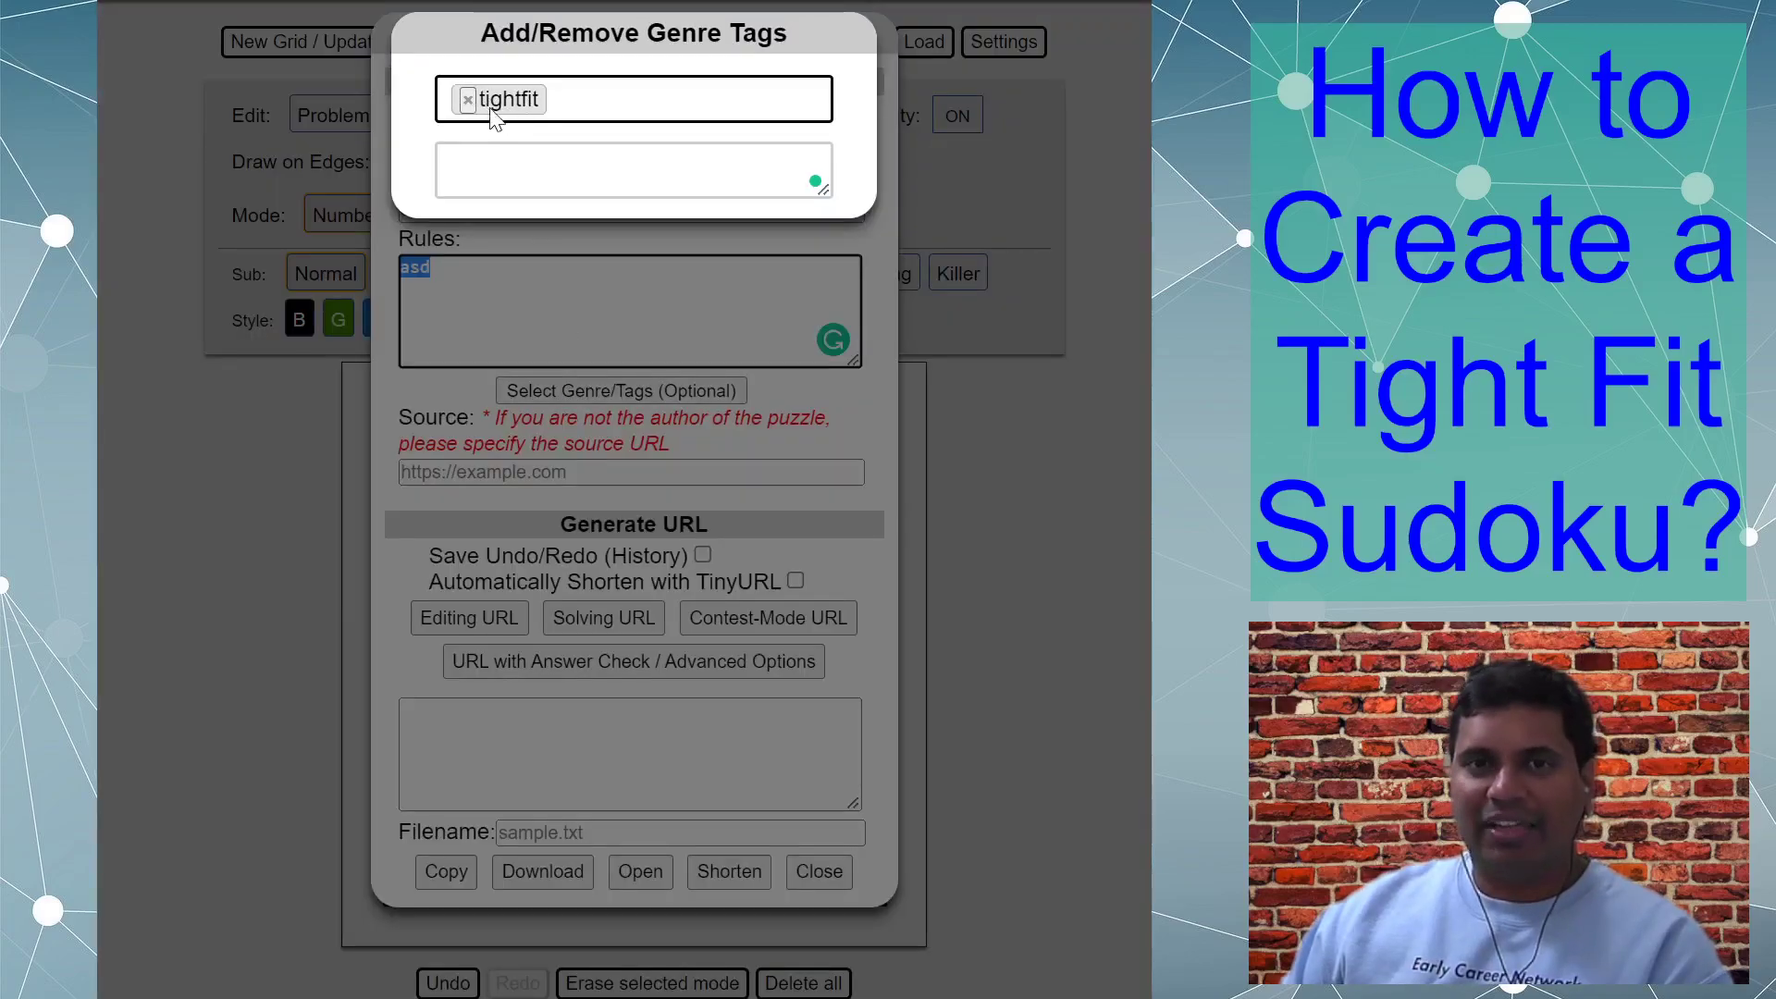
left_click(447, 411)
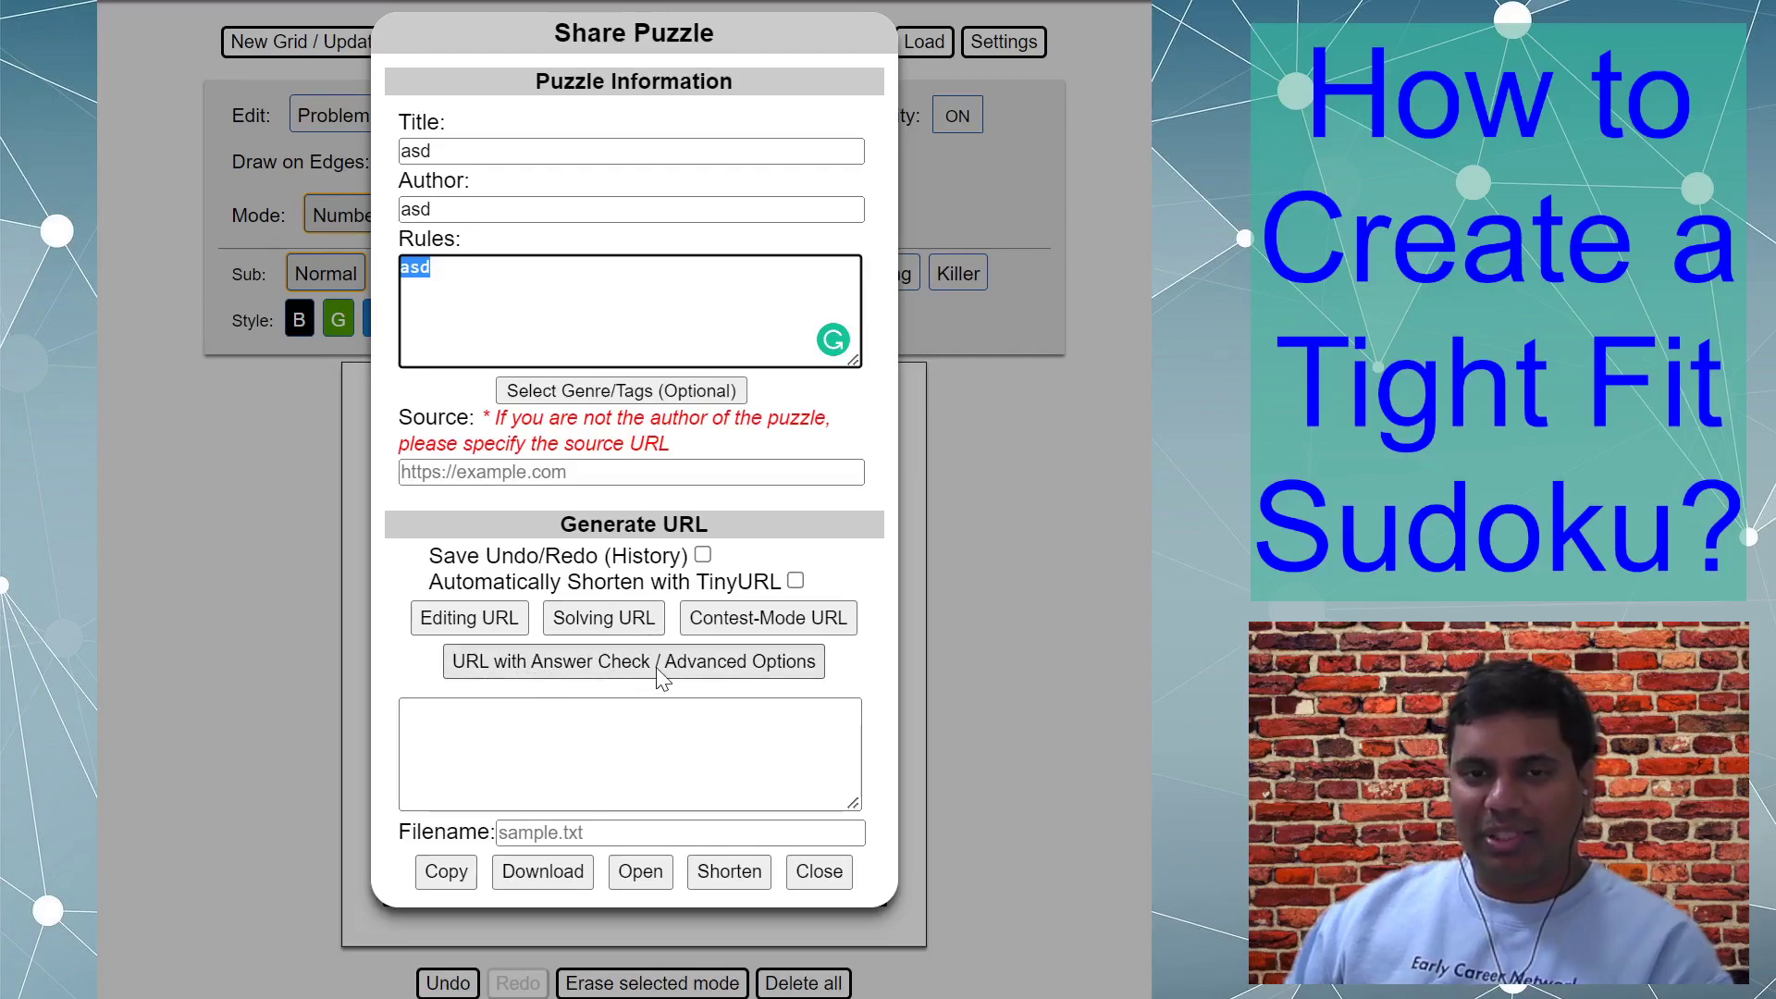
Step: Generate an answer-check URL that checks only the Number/Sudoku entries in the AND column, leaving the custom congratulation message blank
left_click(611, 677)
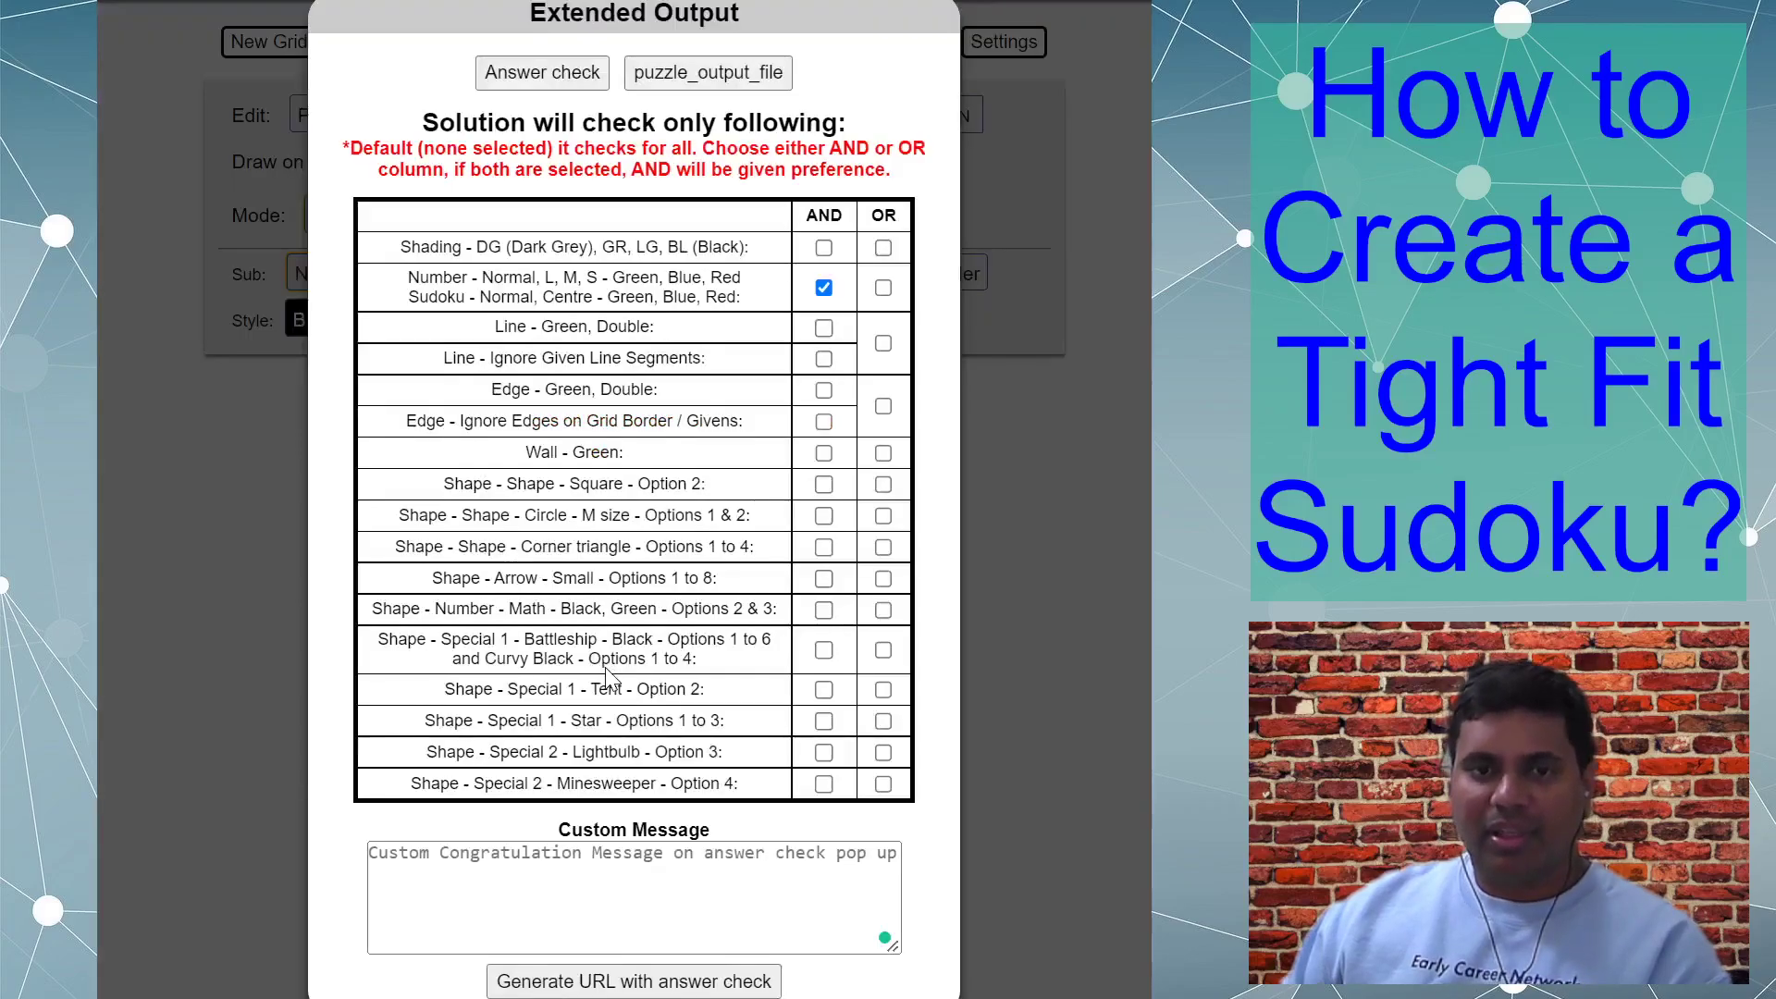
left_click(824, 288)
left_click(823, 287)
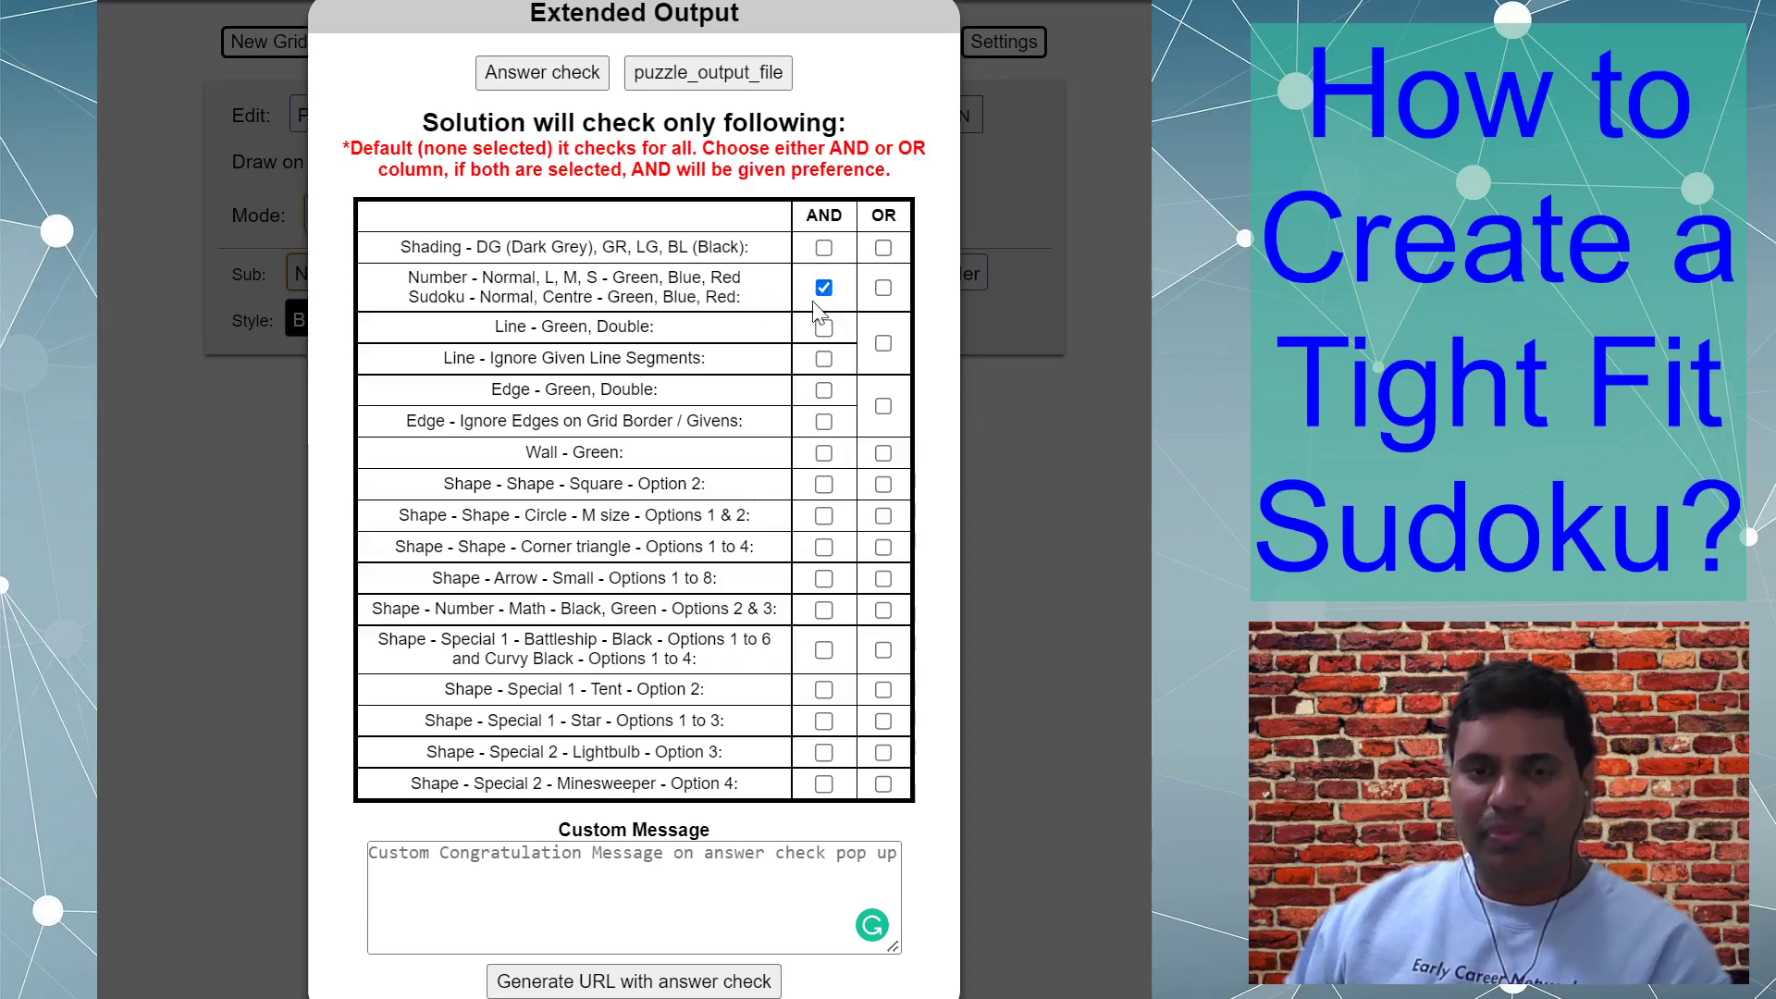
left_click(622, 883)
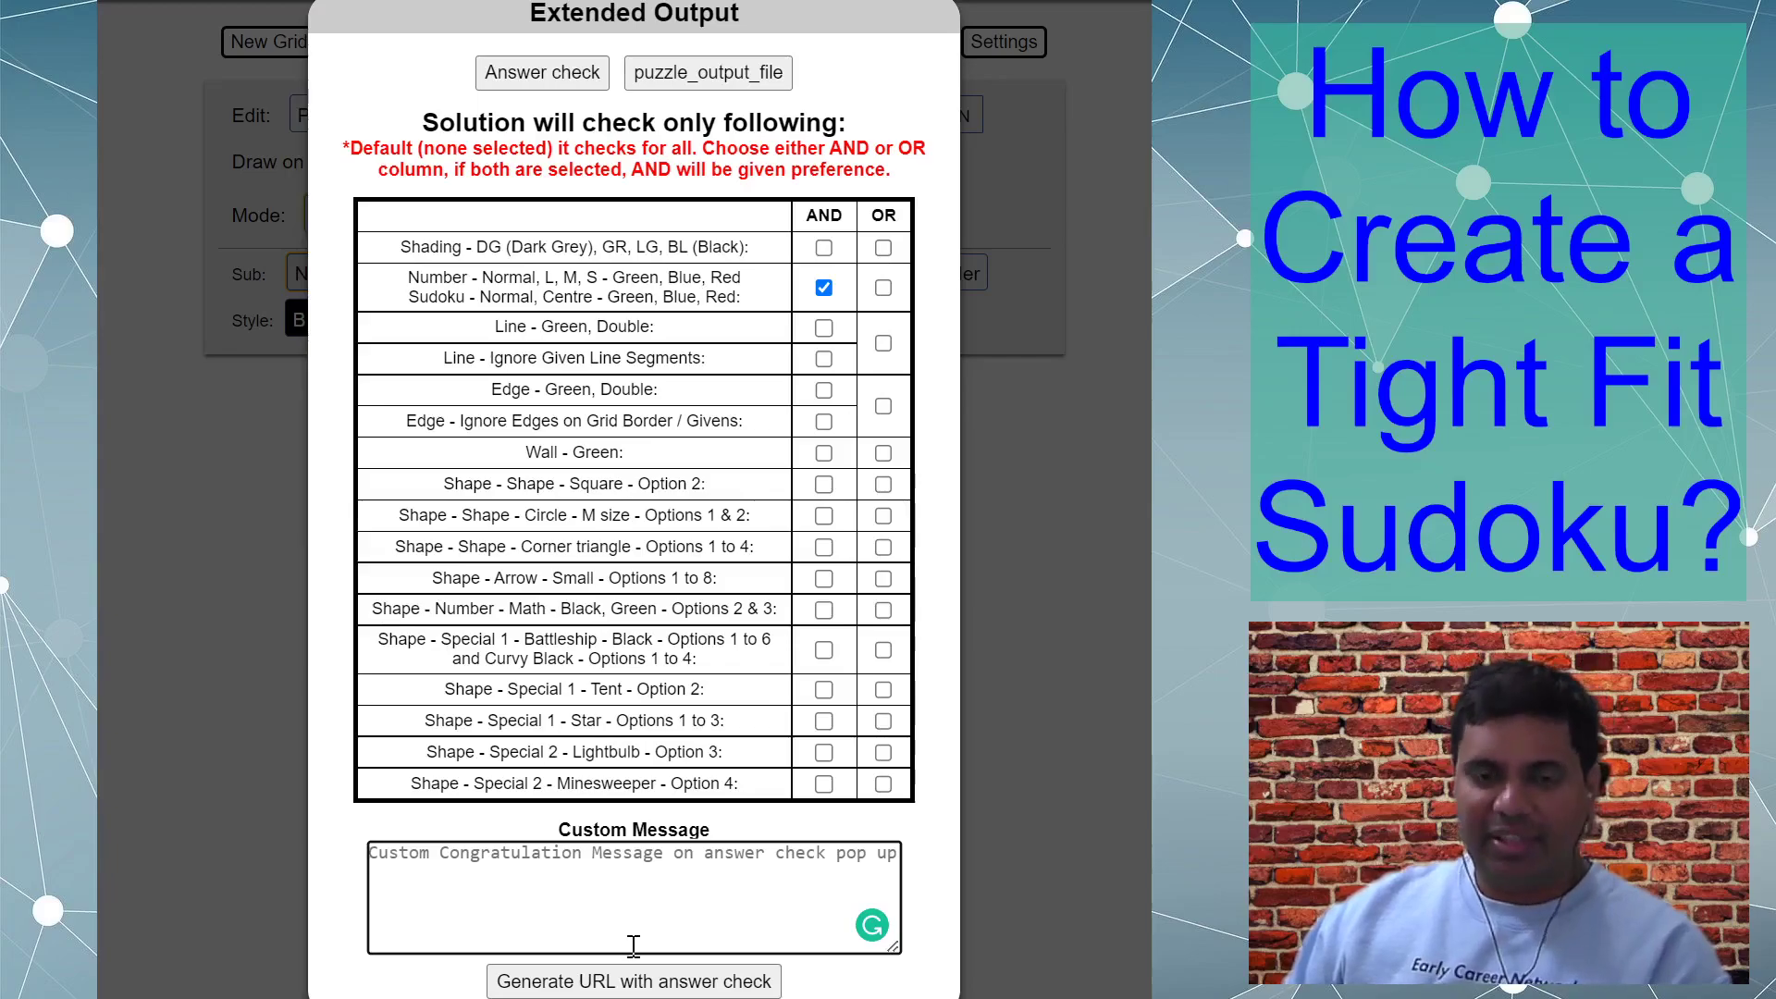
left_click(677, 983)
Step: Review the generated answer-check URL from its beginning and open it as a solving page
left_click_drag(417, 713, 654, 781)
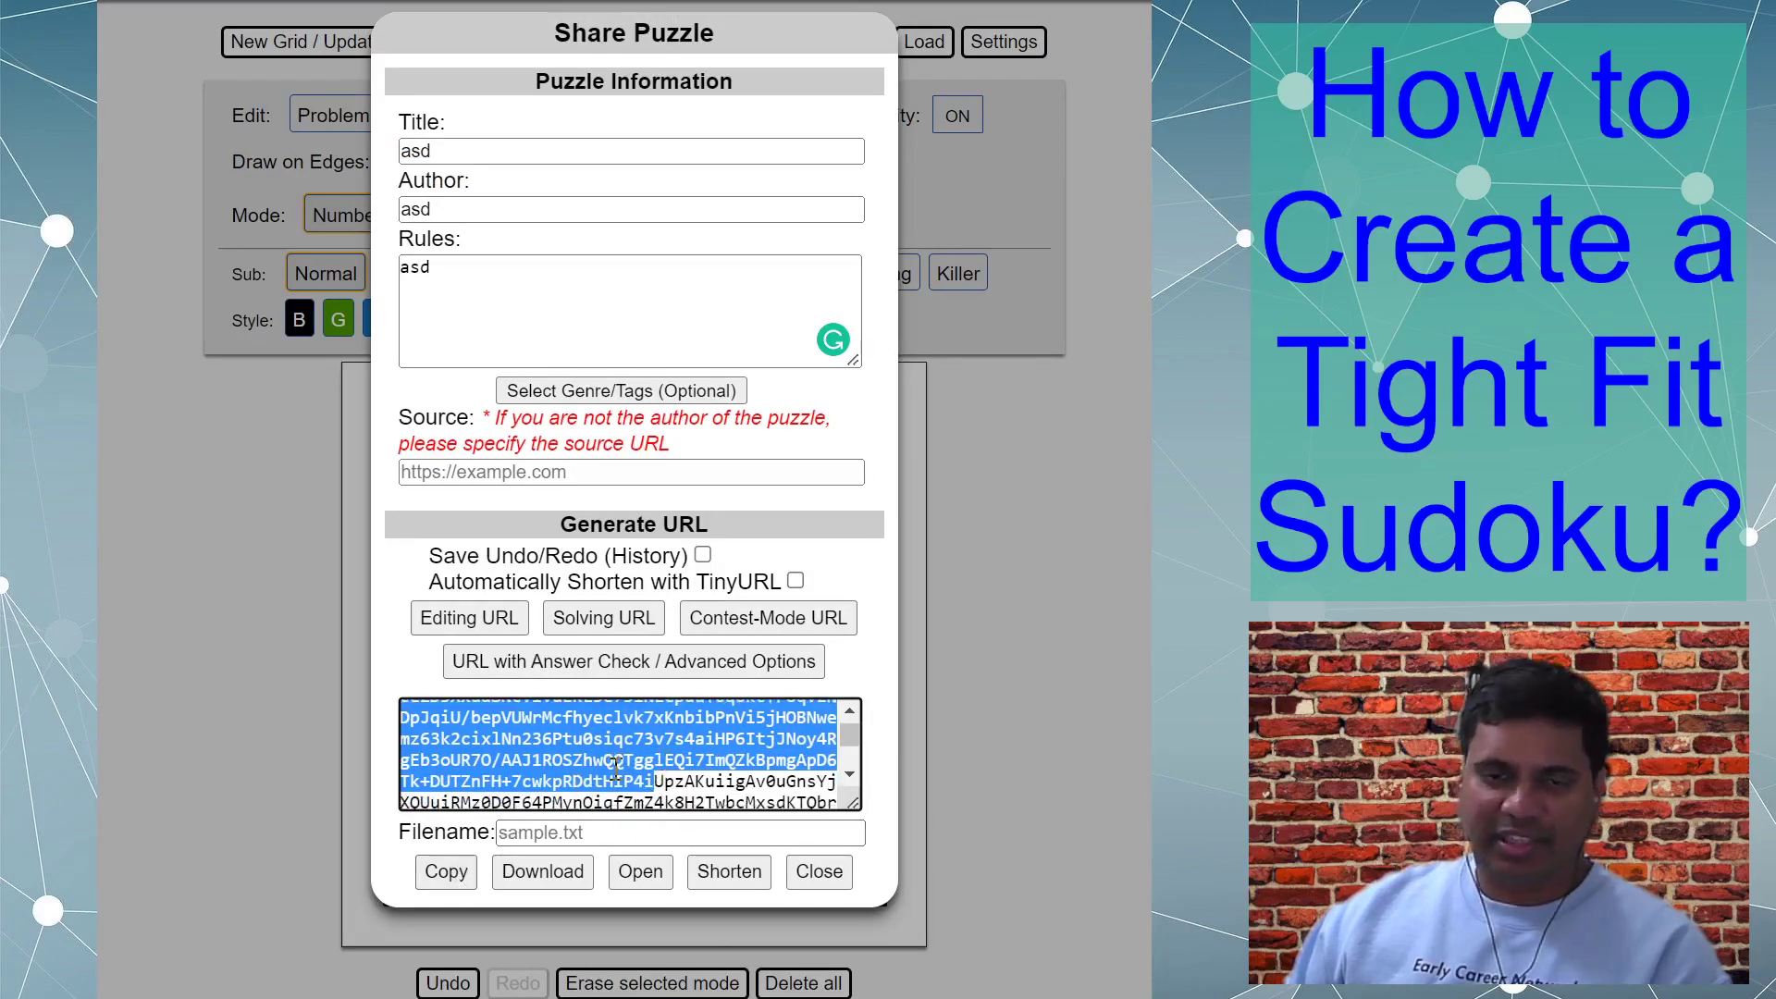
scroll(616, 768, "up", 2)
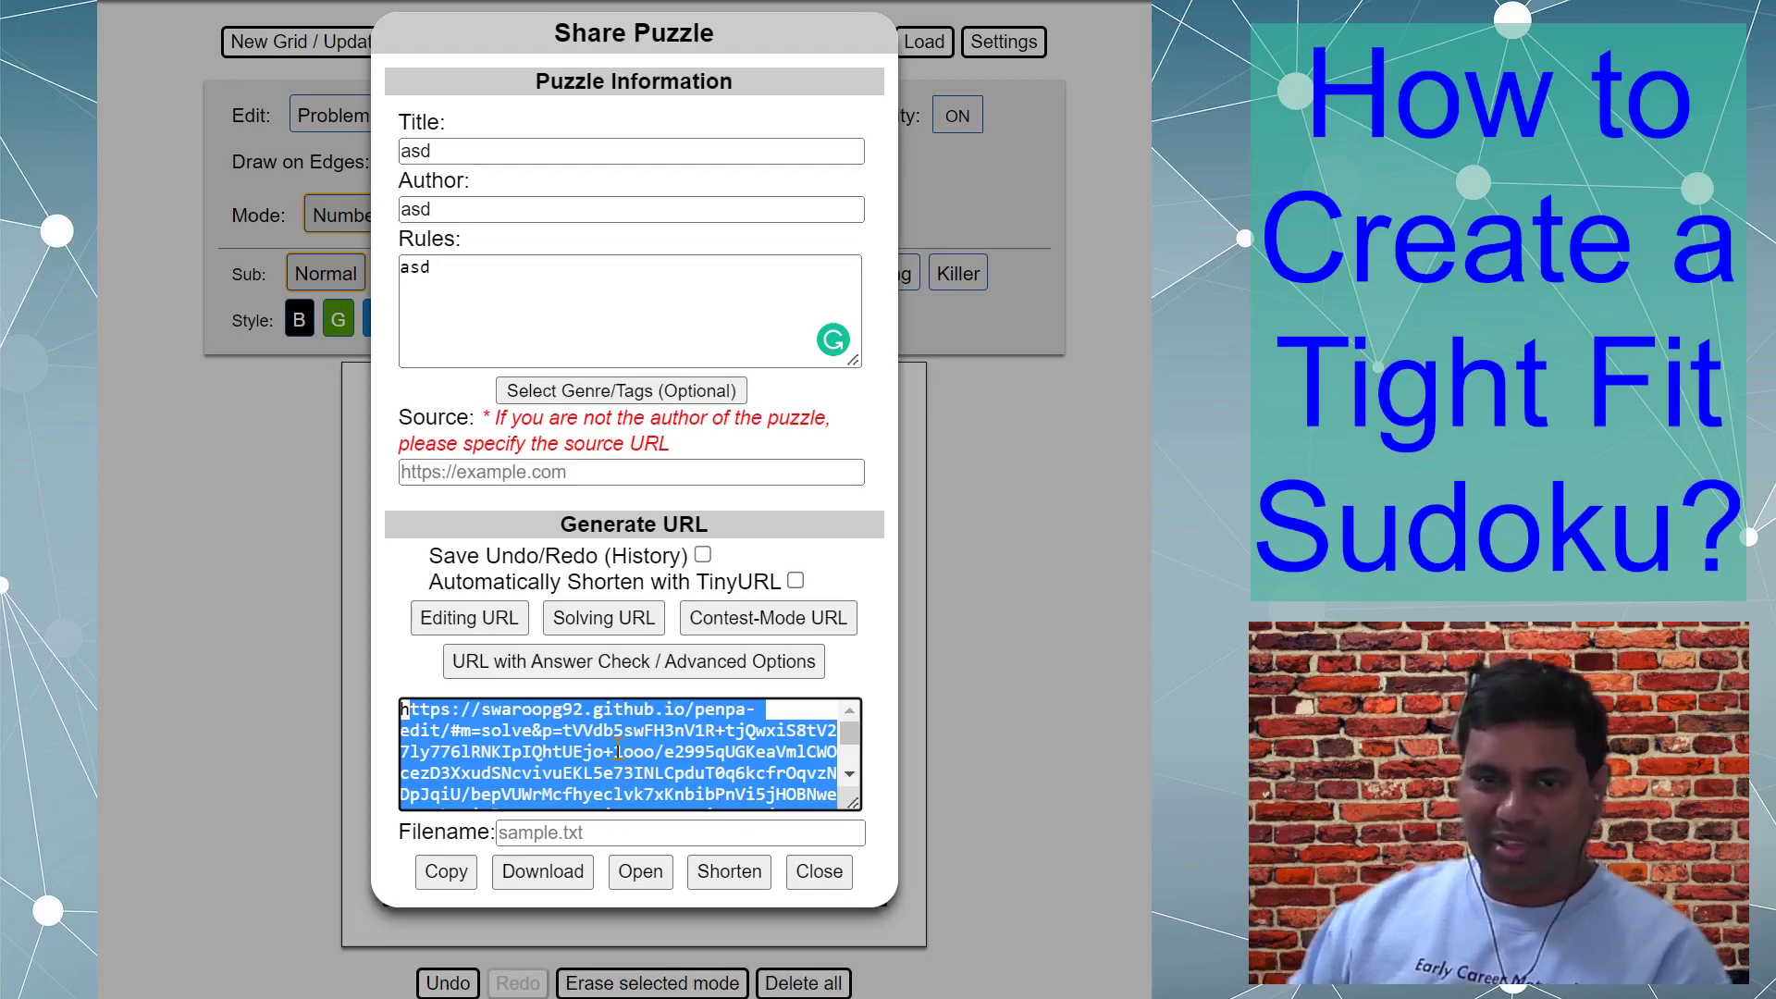
left_click(619, 751)
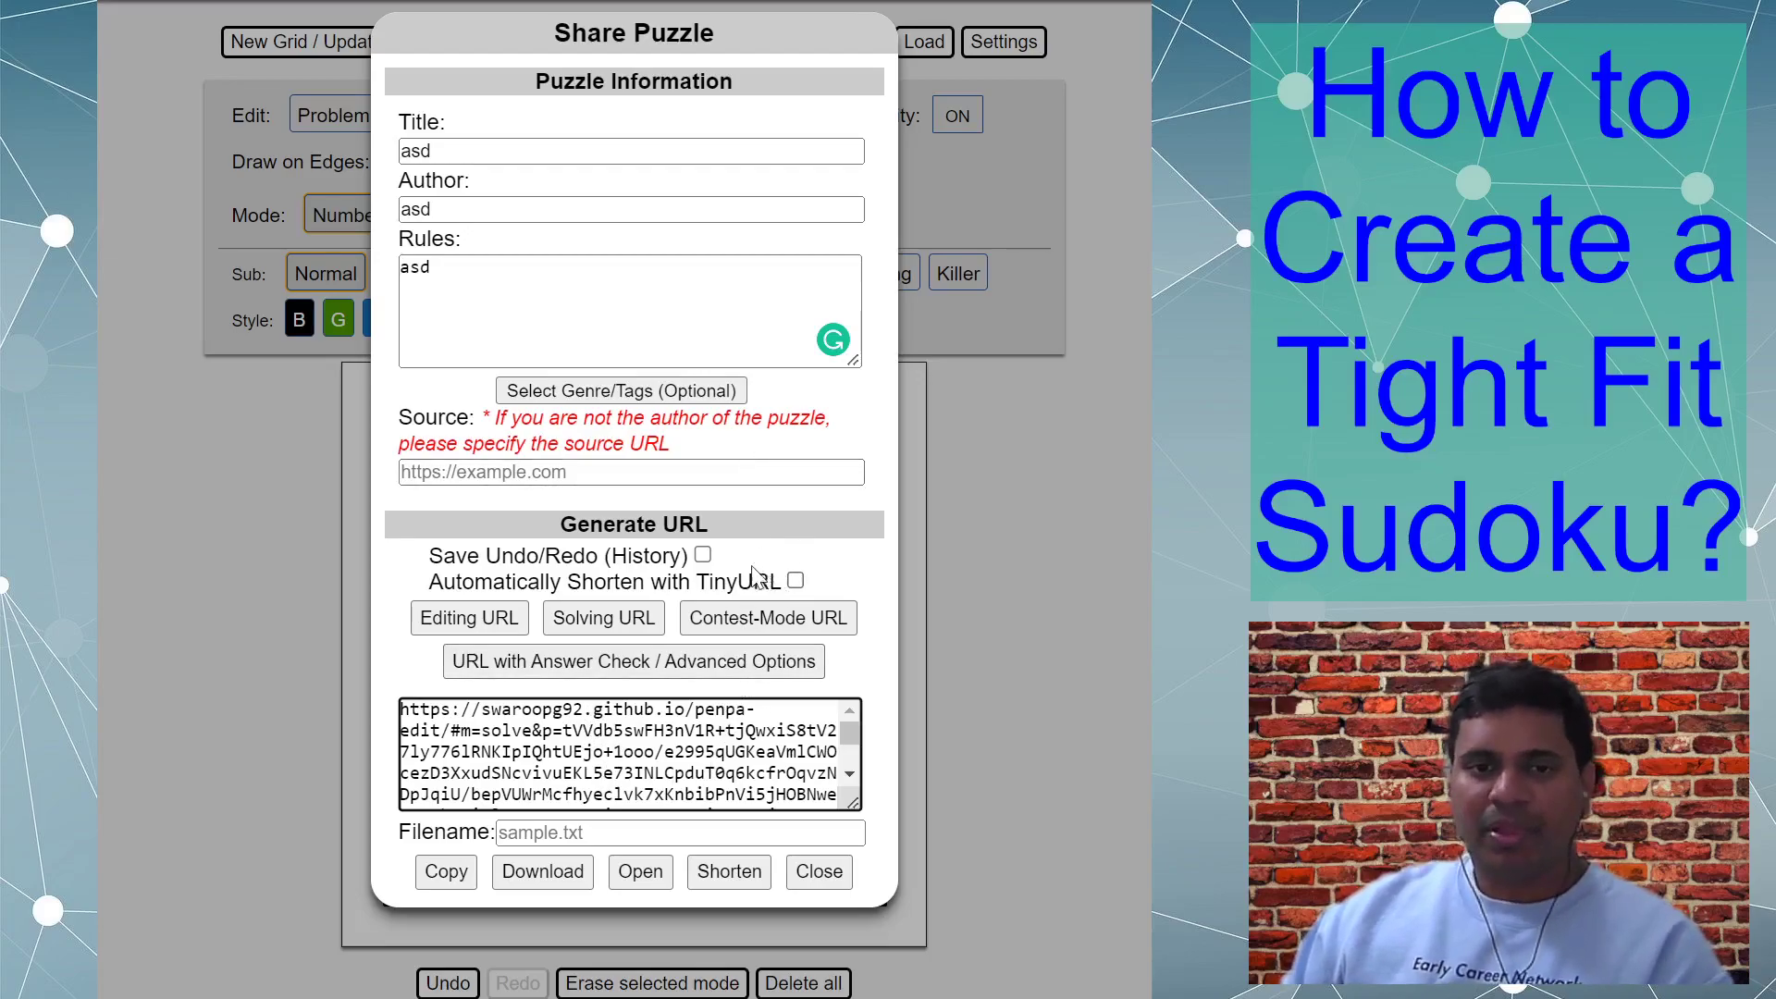
left_click(650, 879)
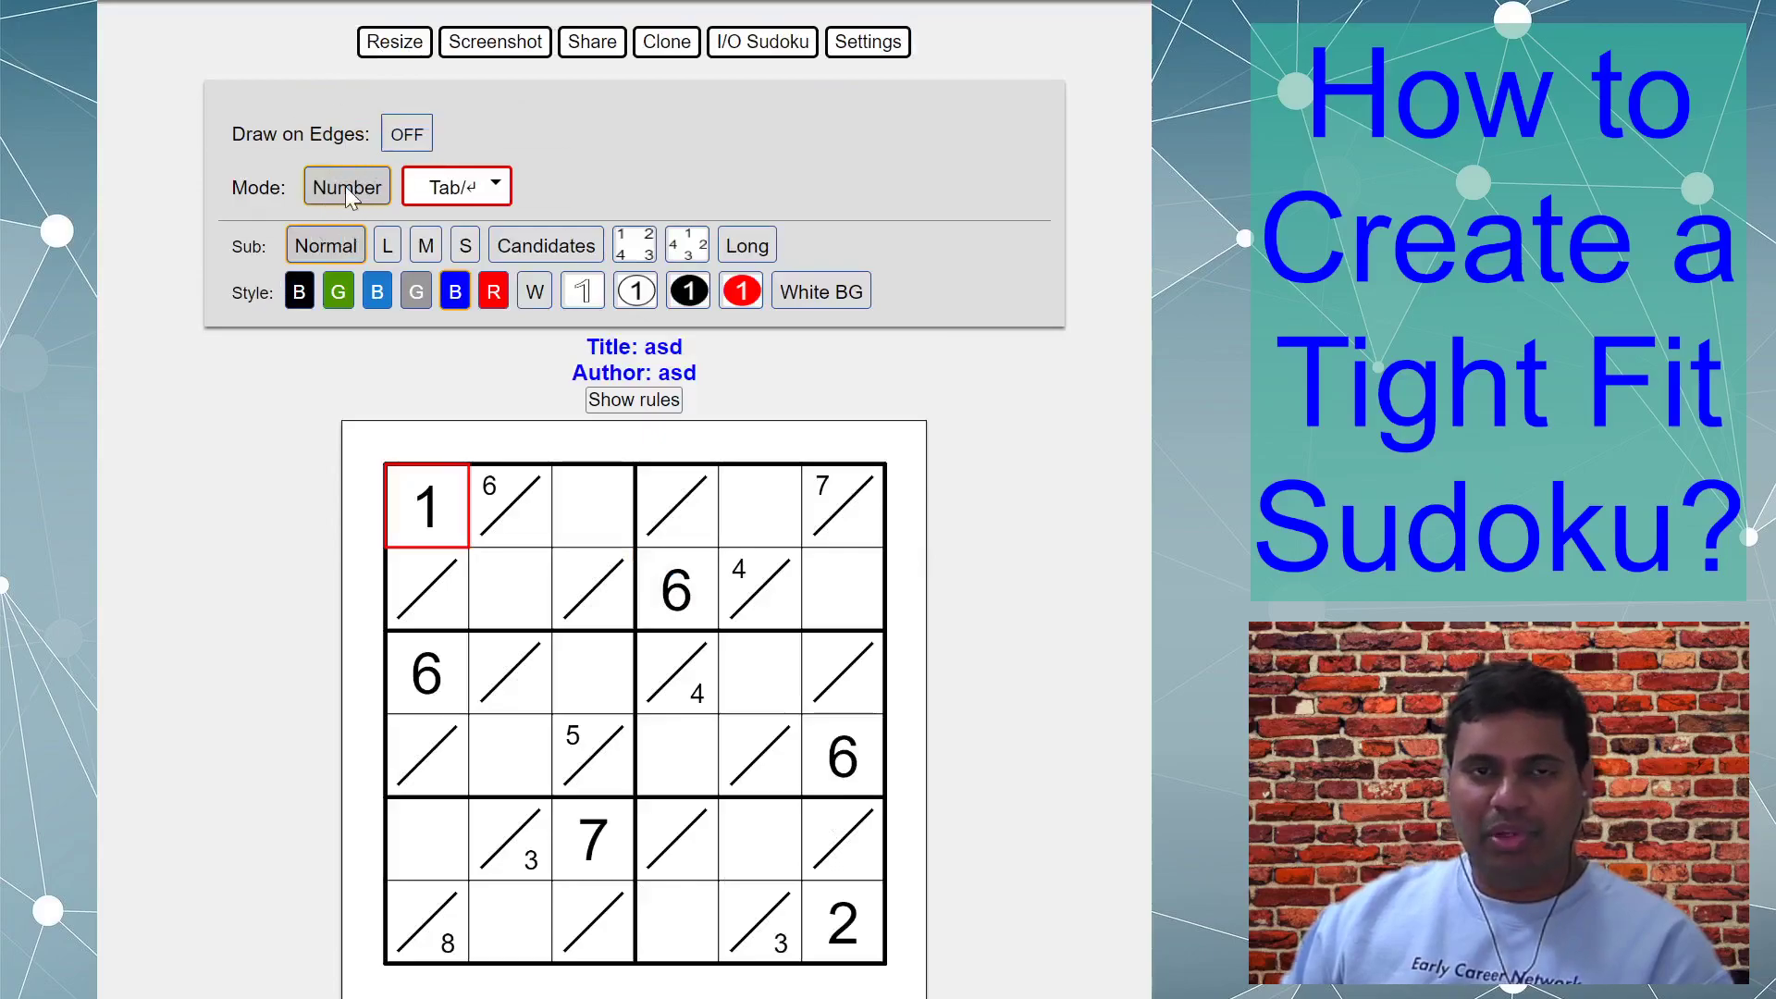
Step: Test switching between the Number Normal and Number 1/4 submodes on slashed and plain cells in the first two rows
left_click(546, 518)
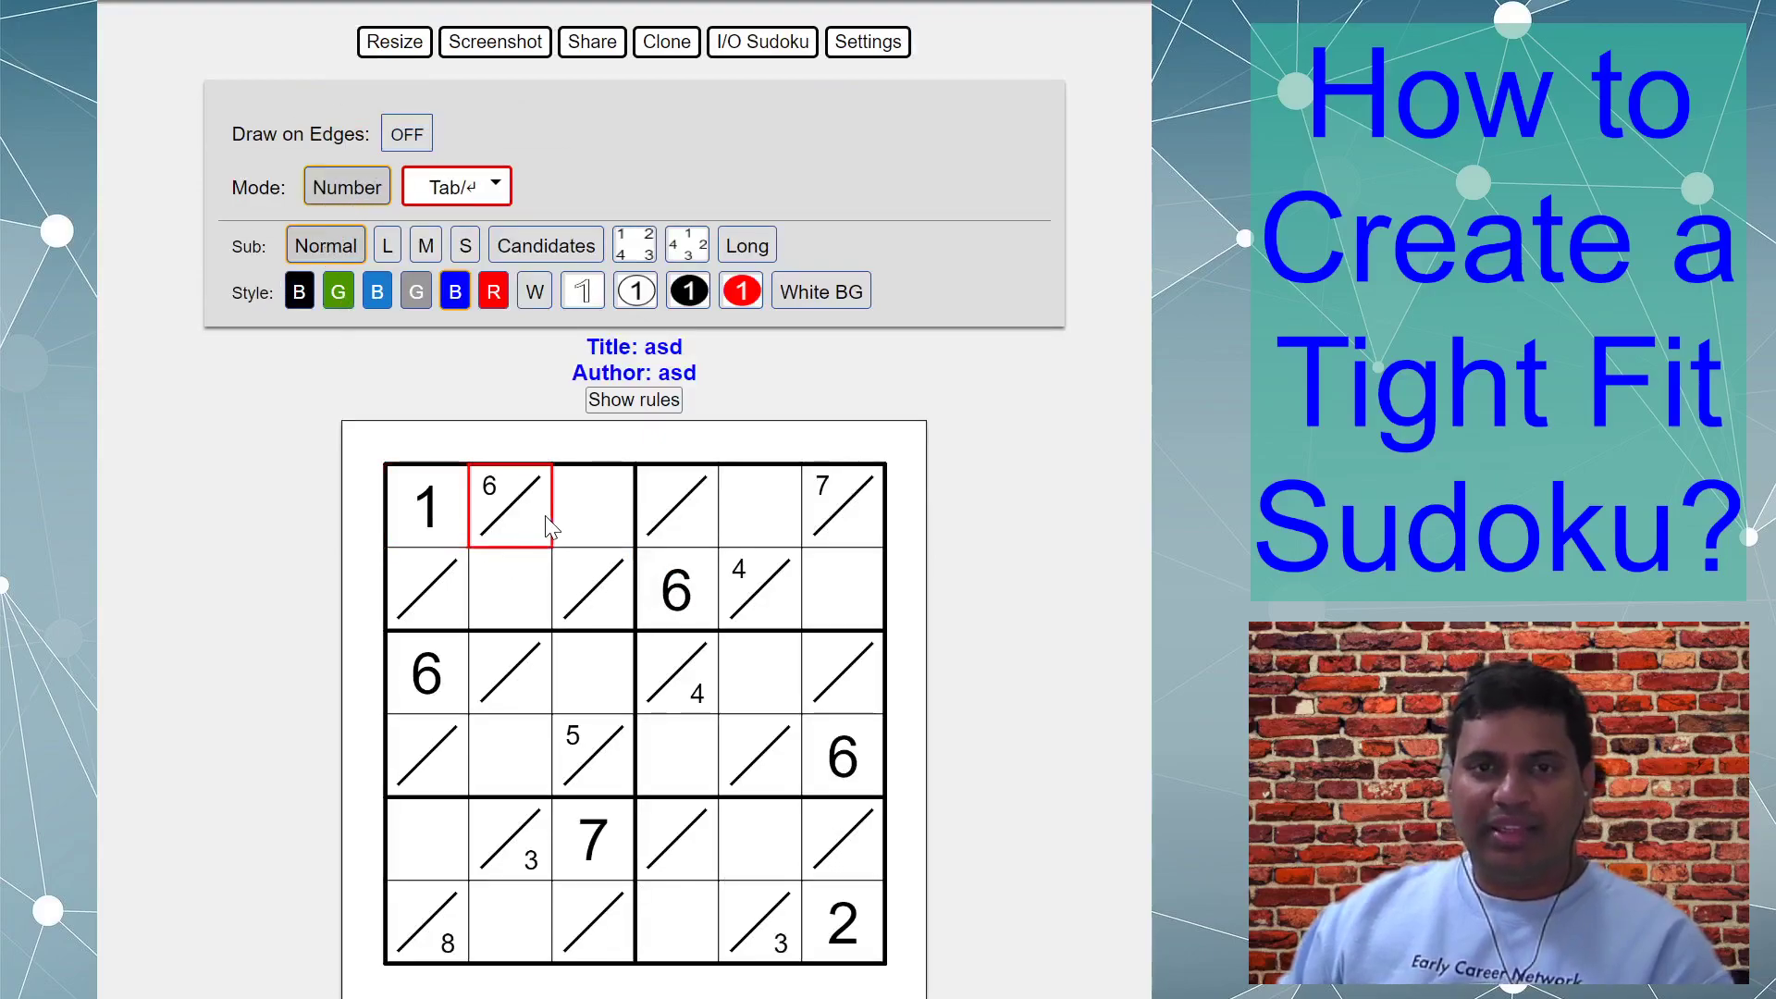
key("Tab")
key("Tab")
key("Tab")
left_click(546, 526)
key("Tab")
left_click(545, 575)
key("Tab")
left_click(597, 611)
key("Tab")
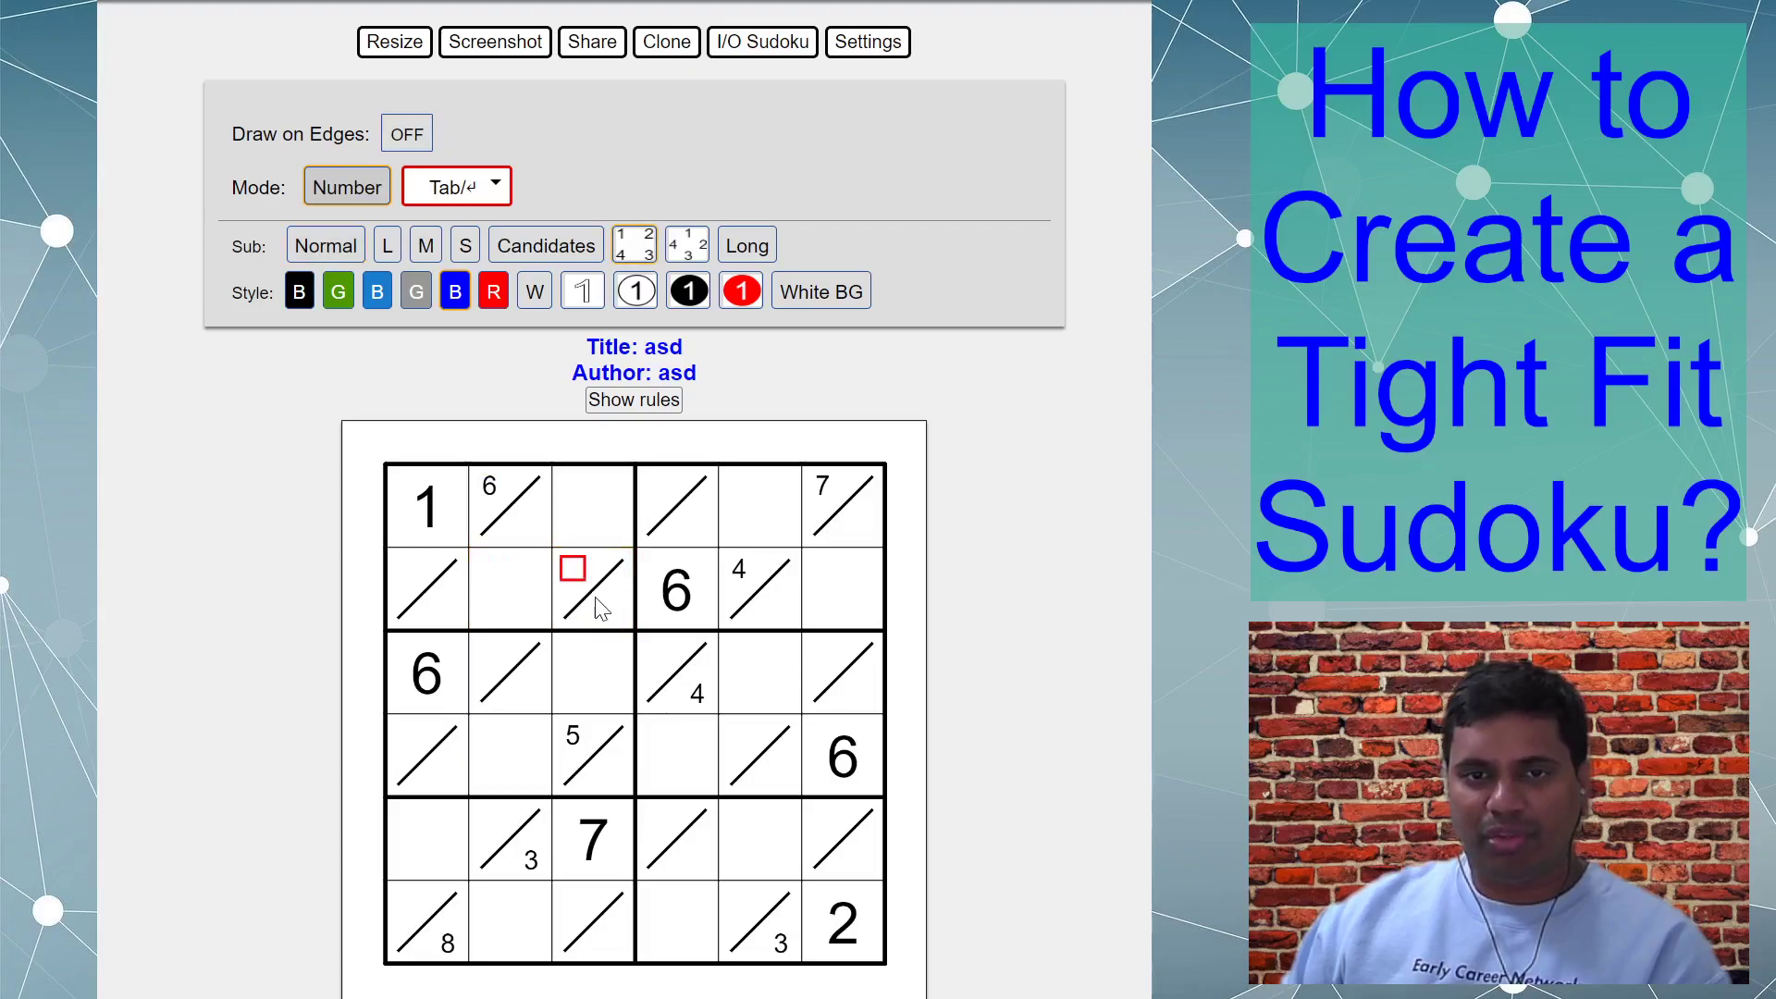
left_click(525, 603)
key("Tab")
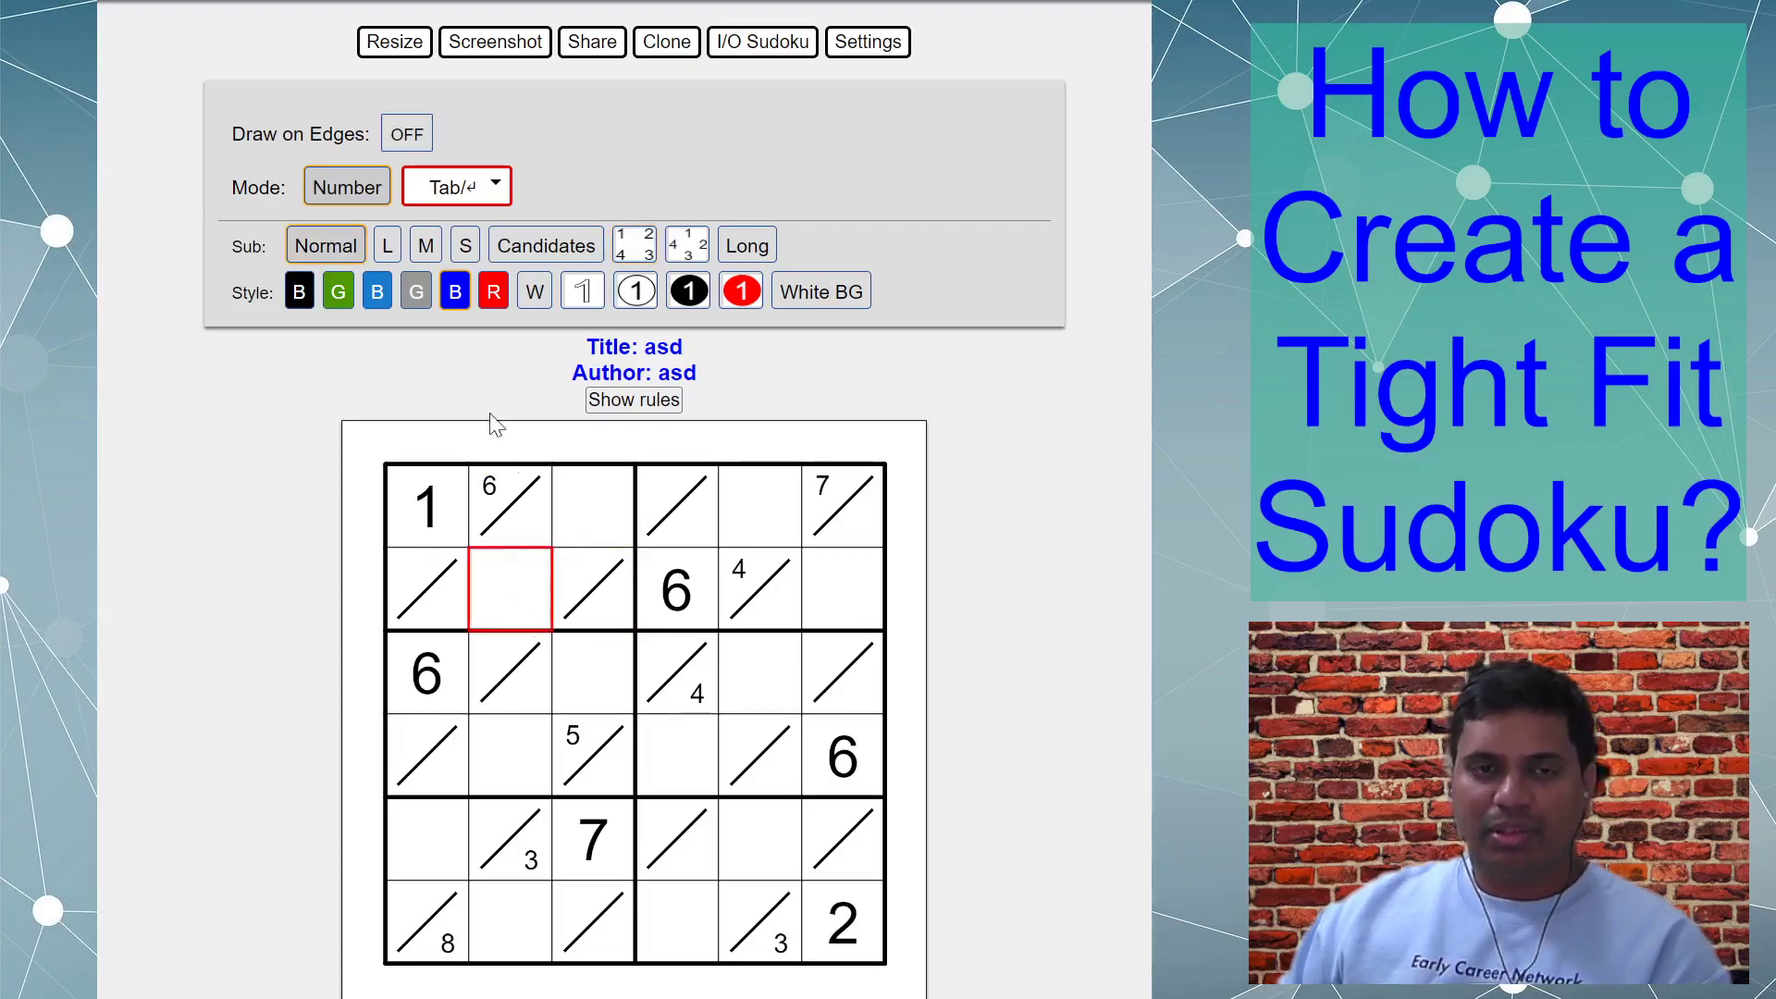
Step: Select the third cell of the first row and choose the Number 1/4 submode for it
left_click(605, 513)
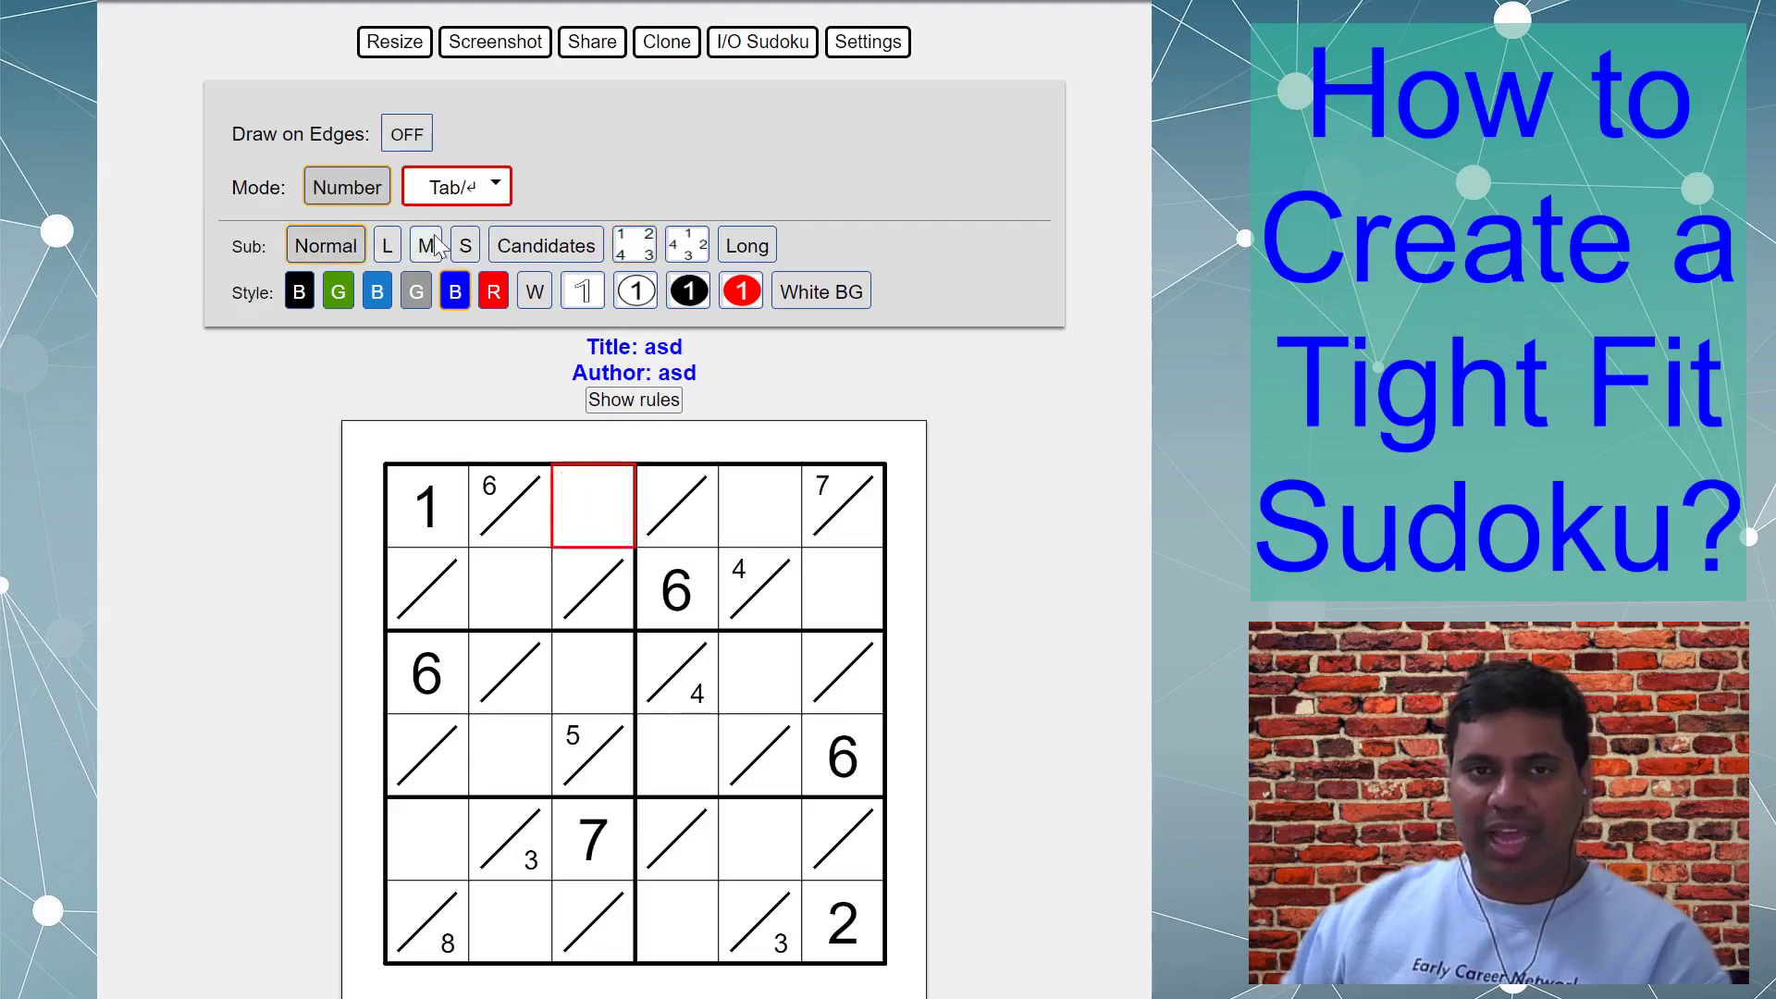
left_click(644, 251)
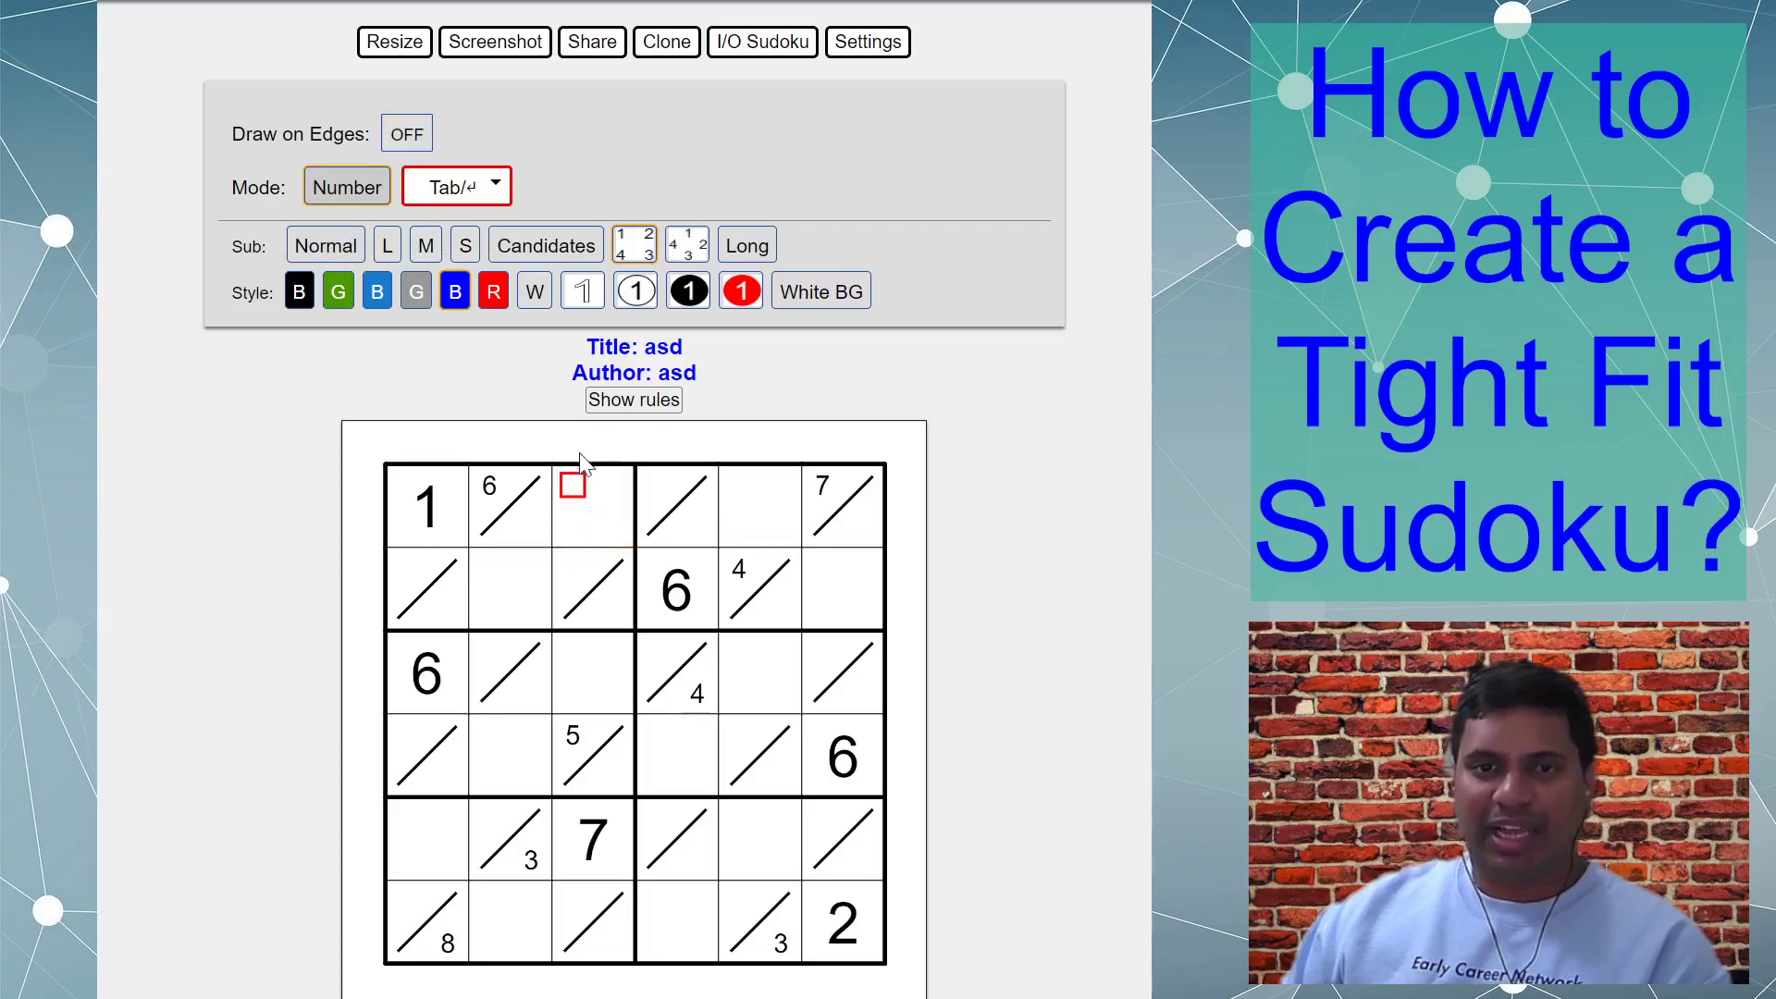